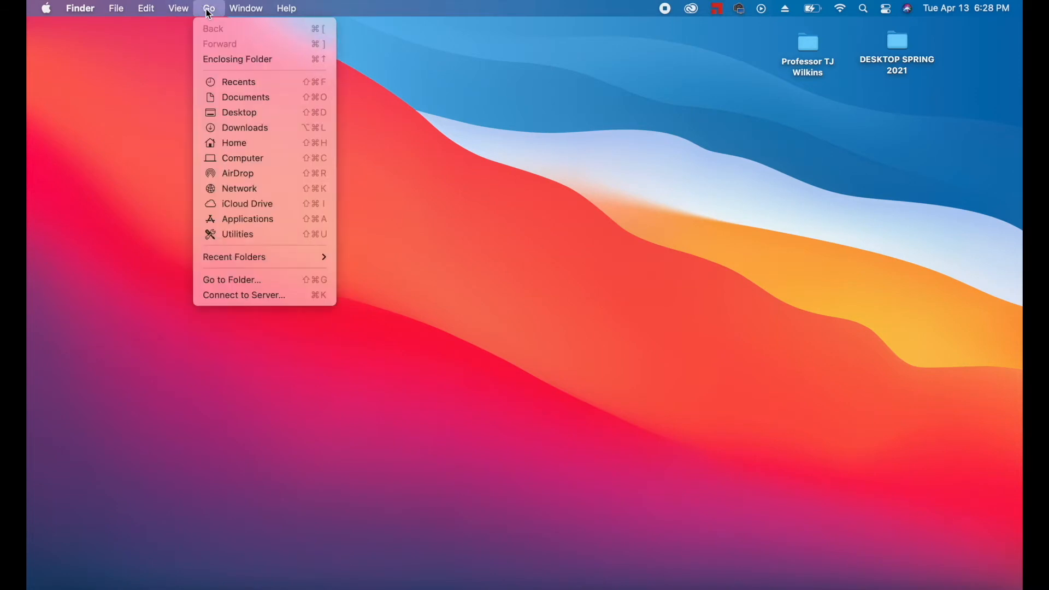
Launch Adobe InDesign 2021 from its folder in Applications and make its window fill the screen.
{"action": "left_click", "coordinate": [241, 219]}
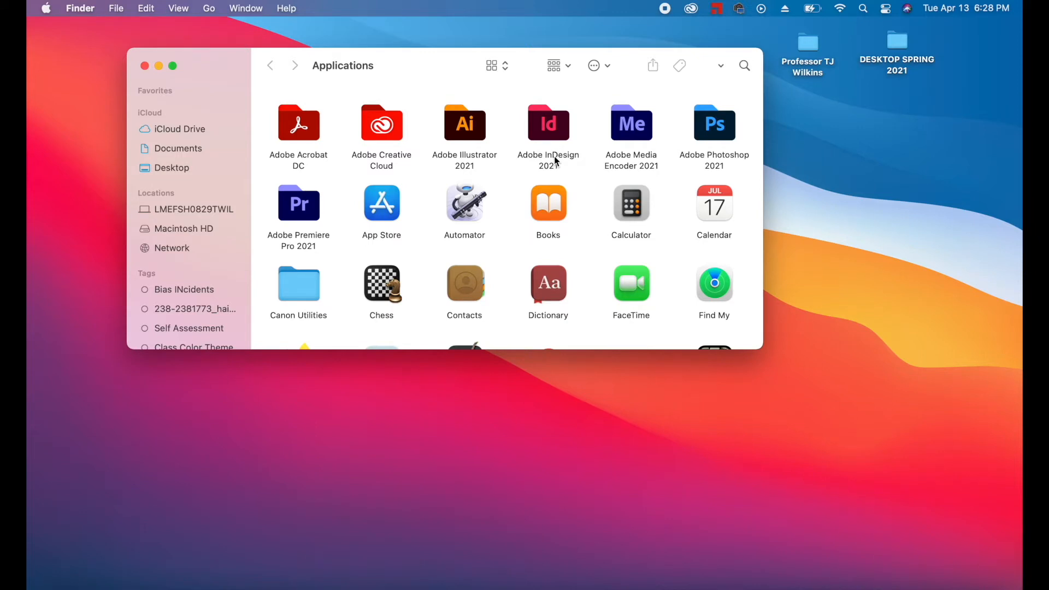
{"action": "left_click", "coordinate": [542, 132]}
{"action": "double_click", "coordinate": [545, 136]}
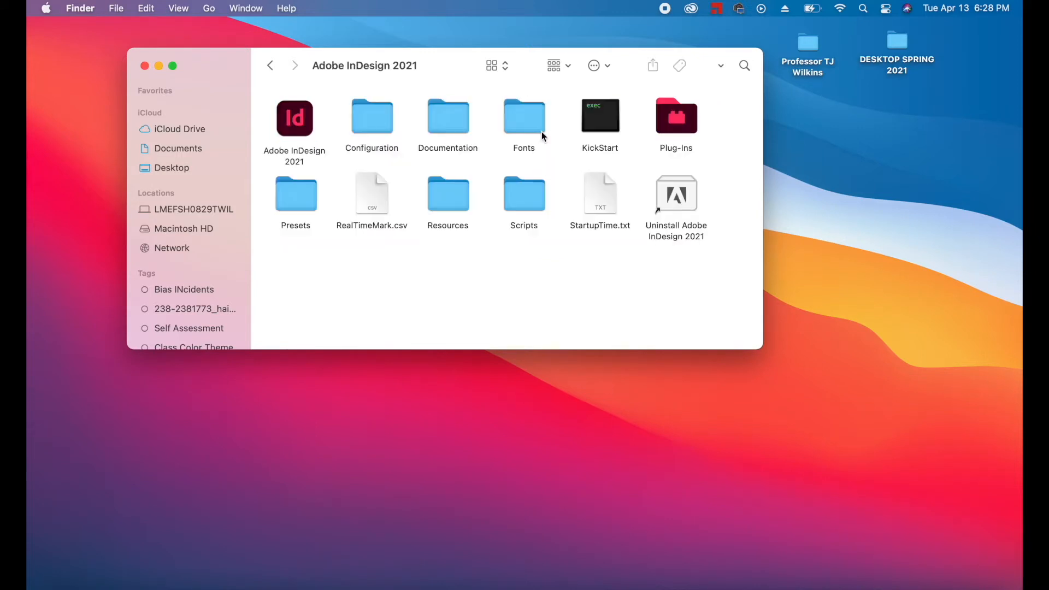
{"action": "double_click", "coordinate": [299, 119]}
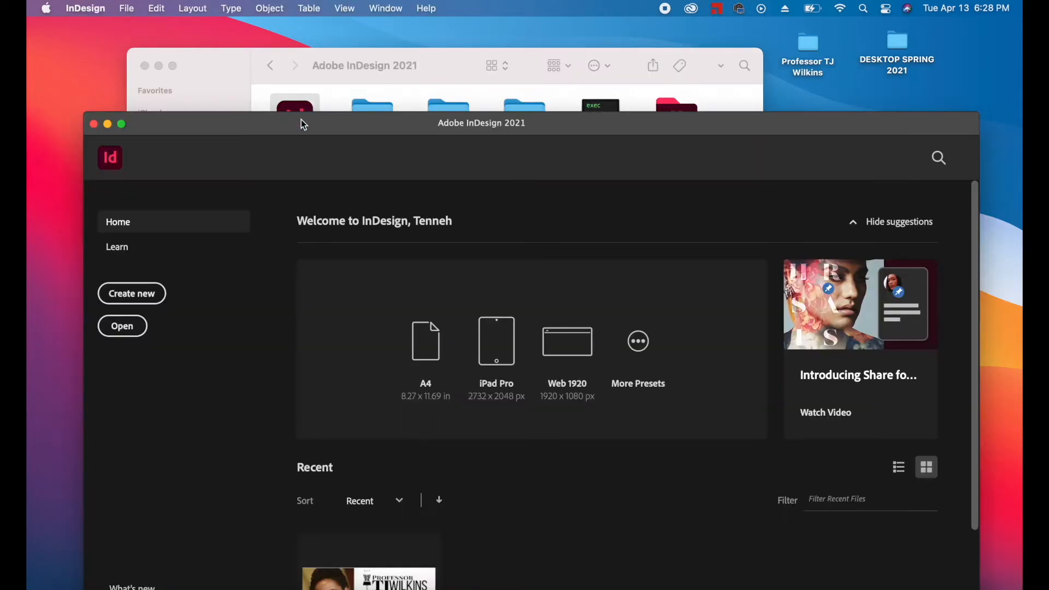
{"action": "left_click_drag", "start_coordinate": [294, 124], "coordinate": [290, 68]}
{"action": "double_click", "coordinate": [110, 42]}
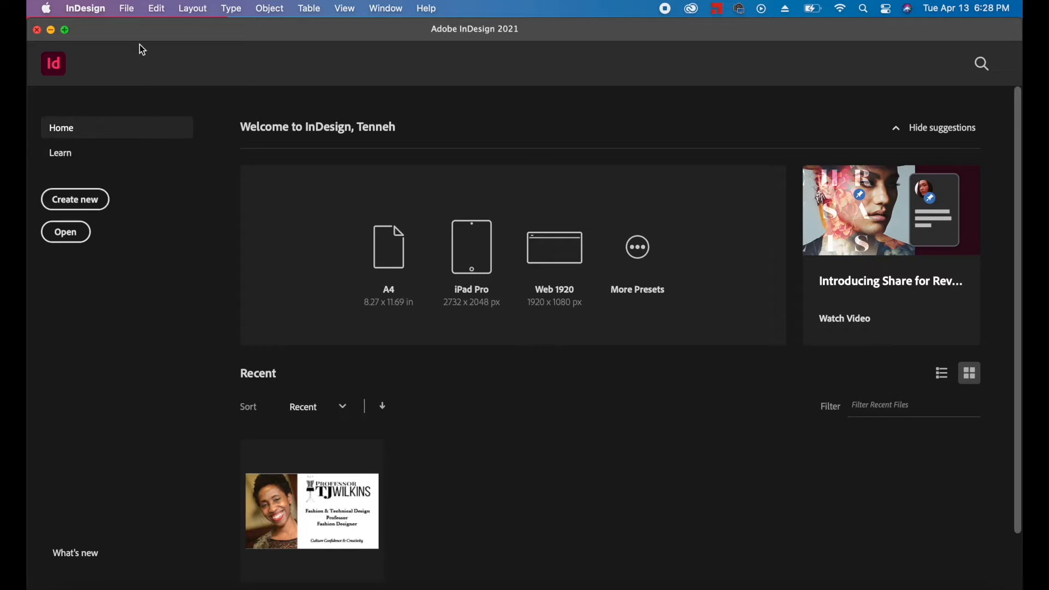
Start a new document and choose the US Business Card preset from the complete set of blank print presets.
{"action": "left_click", "coordinate": [129, 8]}
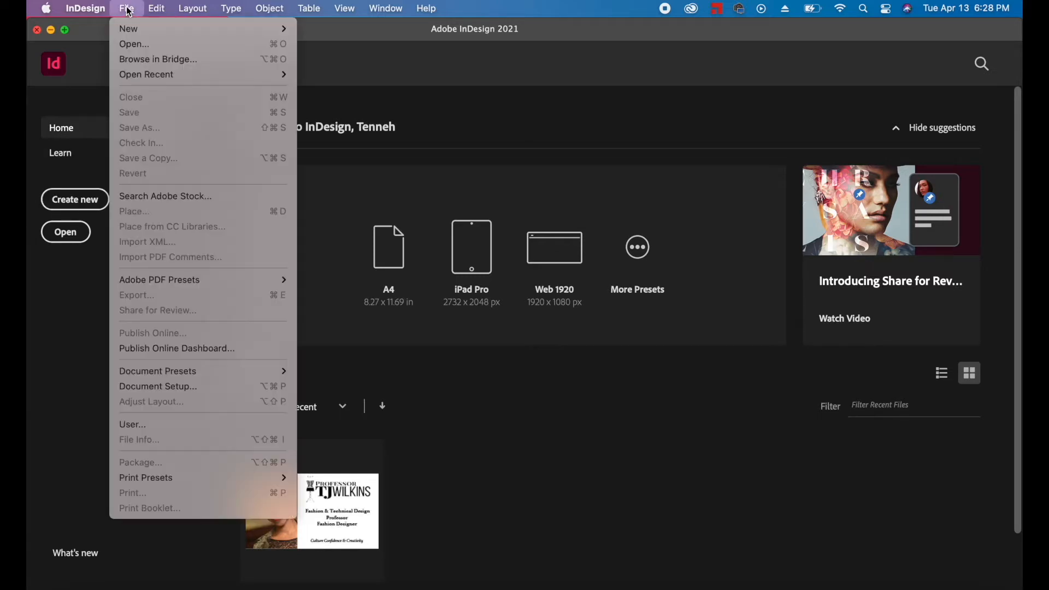
{"action": "mouse_move", "coordinate": [131, 30]}
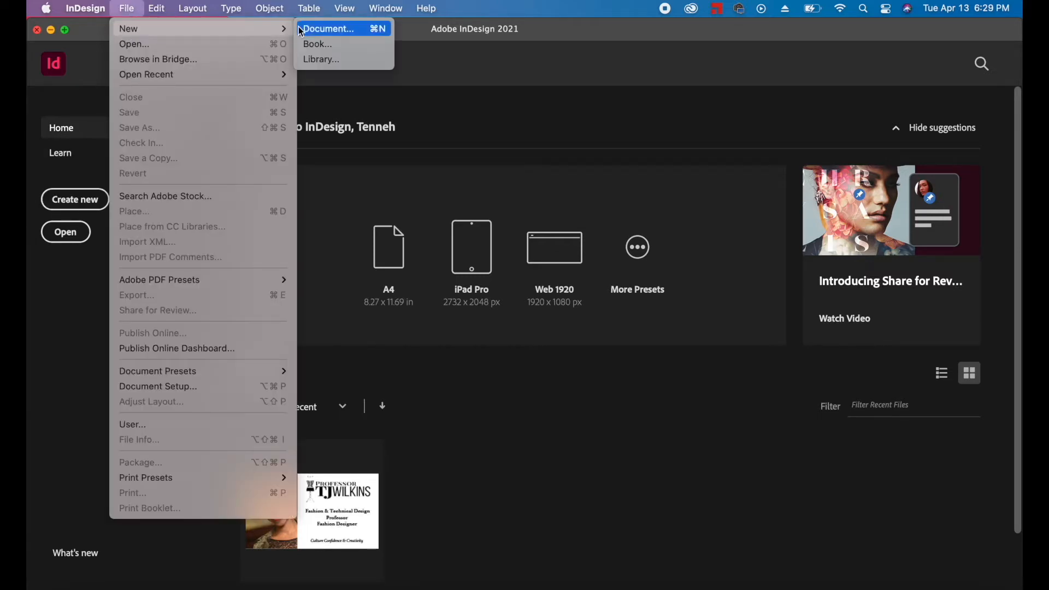
{"action": "left_click", "coordinate": [317, 31]}
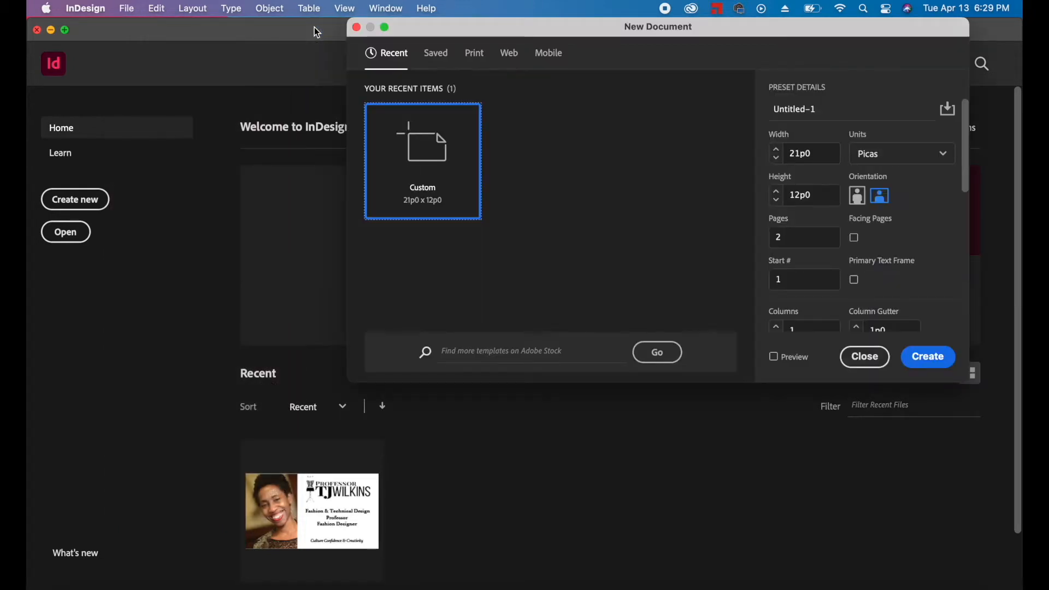
{"action": "left_click", "coordinate": [477, 60]}
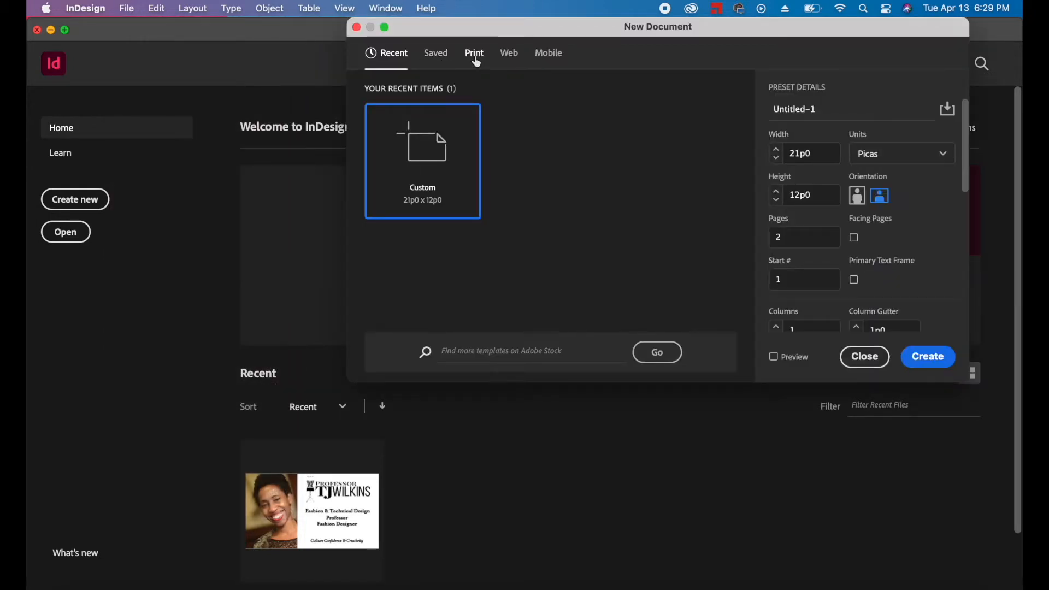
{"action": "scroll", "coordinate": [507, 189], "scroll_direction": "down", "scroll_amount": 10}
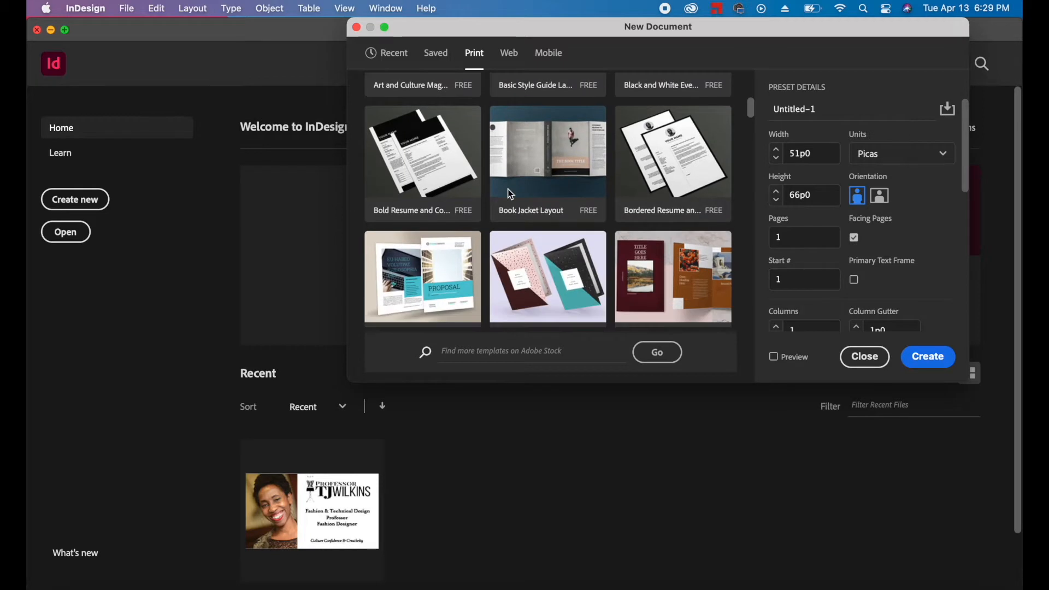
{"action": "scroll", "coordinate": [509, 192], "scroll_direction": "up", "scroll_amount": 9}
{"action": "scroll", "coordinate": [511, 195], "scroll_direction": "up", "scroll_amount": 2}
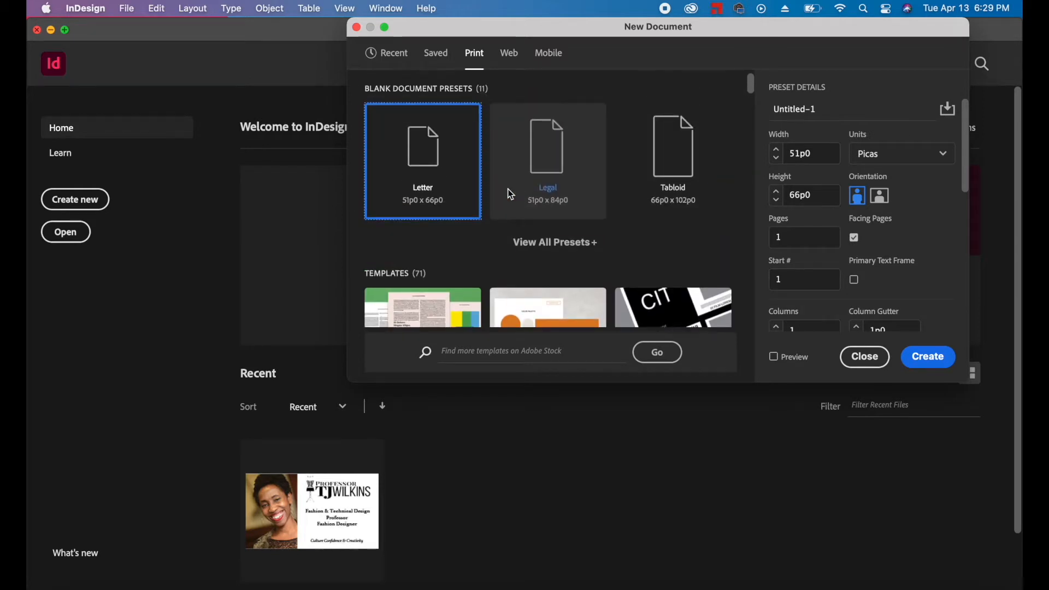
{"action": "left_click", "coordinate": [530, 246]}
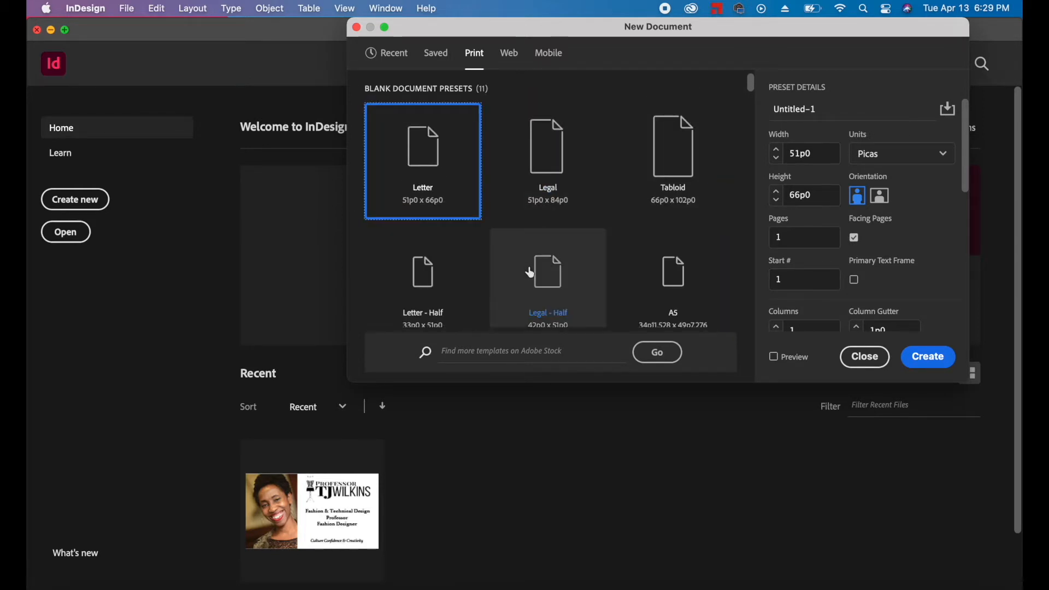
{"action": "scroll", "coordinate": [530, 268], "scroll_direction": "down", "scroll_amount": 2}
{"action": "scroll", "coordinate": [530, 268], "scroll_direction": "down", "scroll_amount": 3}
{"action": "left_click", "coordinate": [429, 219]}
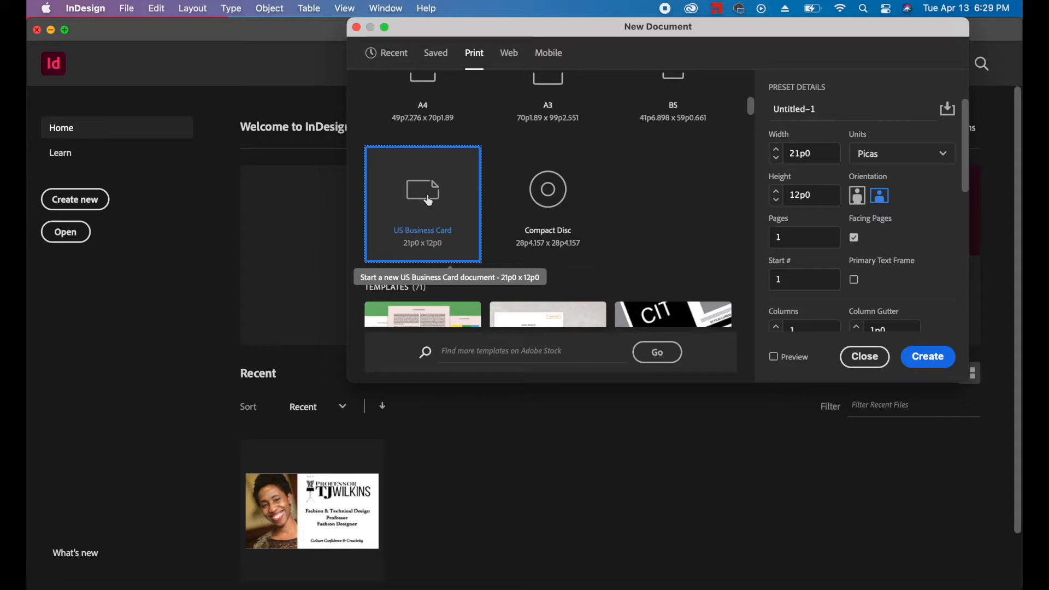
Turn on the document preview, set the units to inches and keep the landscape orientation.
{"action": "left_click", "coordinate": [778, 360]}
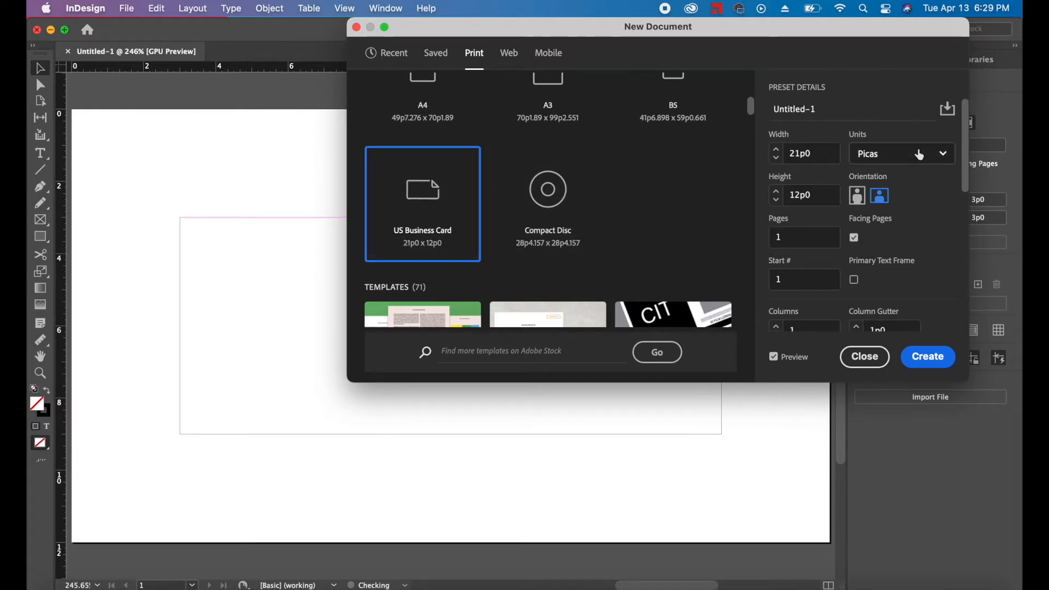
{"action": "left_click", "coordinate": [945, 155]}
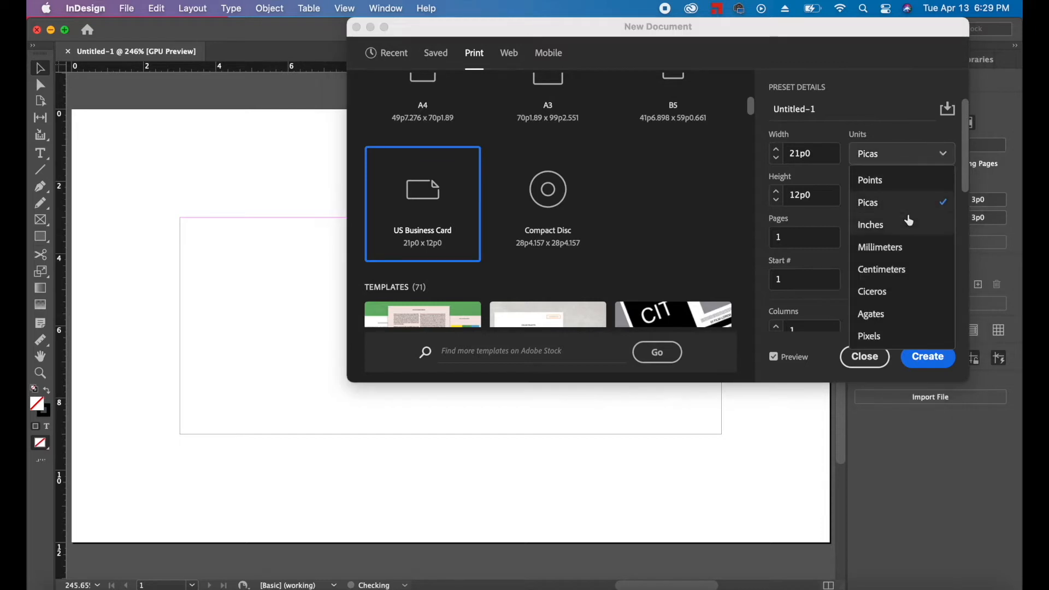
{"action": "left_click", "coordinate": [904, 228]}
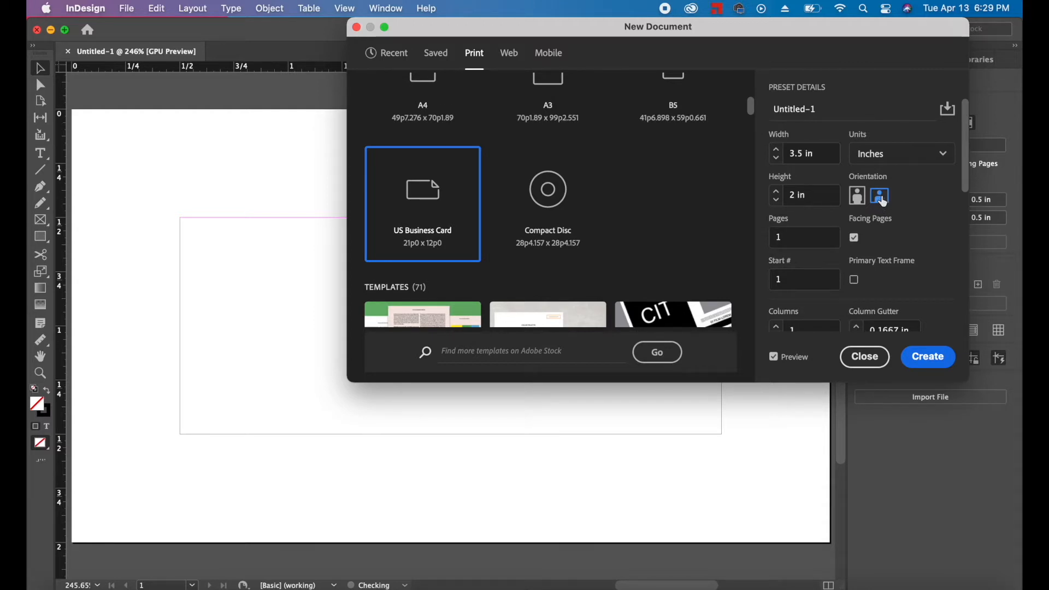
{"action": "left_click", "coordinate": [858, 198]}
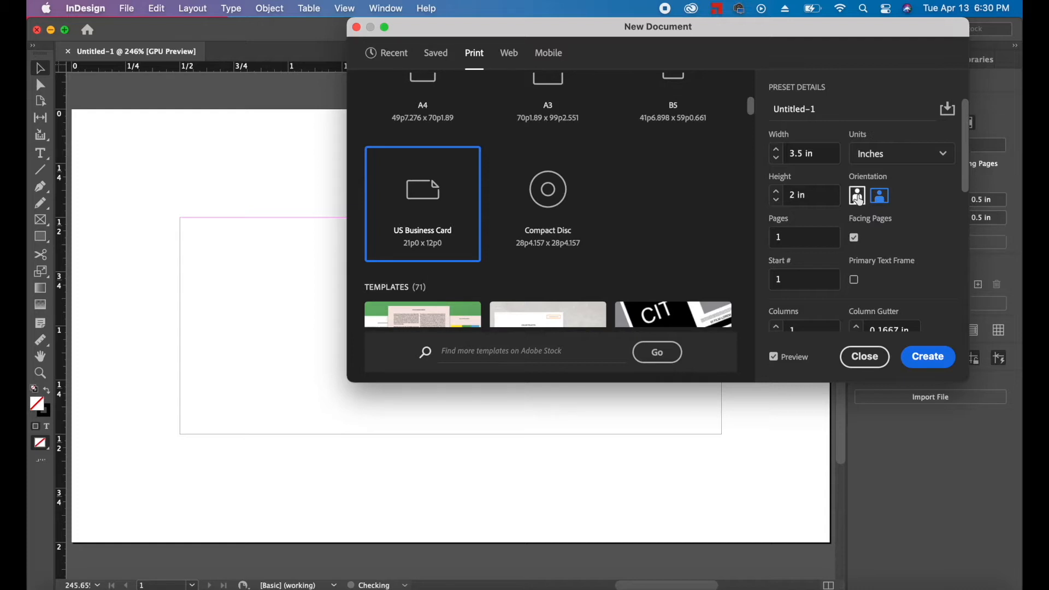
{"action": "left_click", "coordinate": [882, 196]}
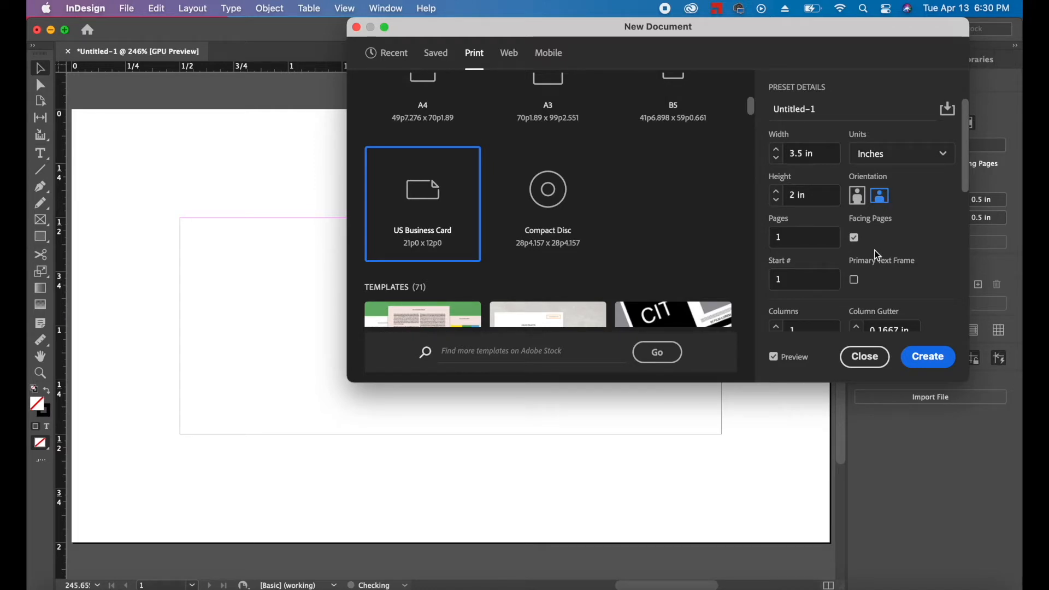
Set the new document to 2 pages and turn off Facing Pages.
{"action": "scroll", "coordinate": [802, 244], "scroll_direction": "down", "scroll_amount": 1}
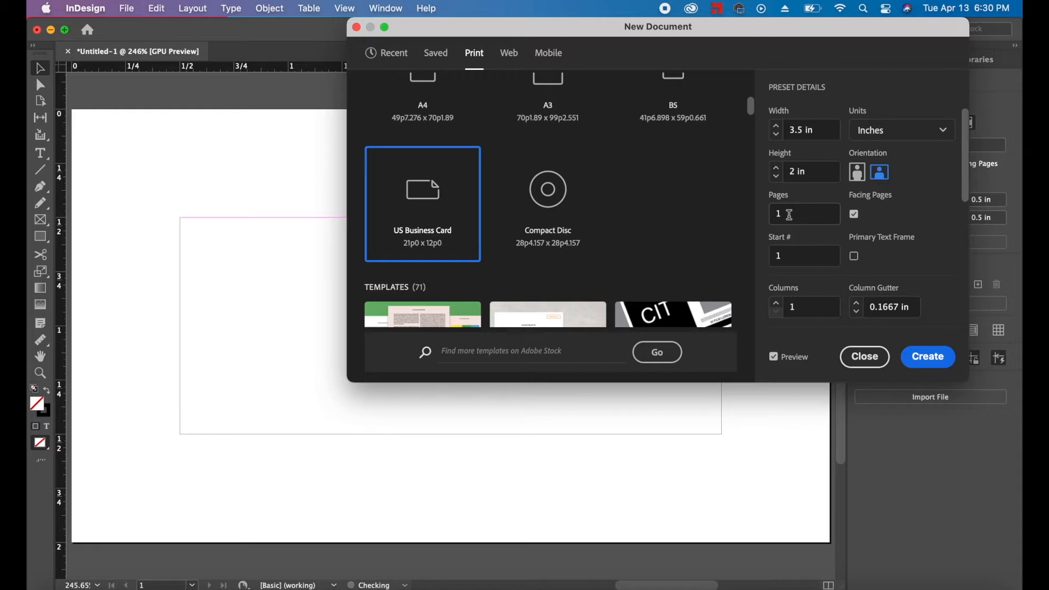
{"action": "left_click", "coordinate": [789, 215]}
{"action": "key", "text": "BackSpace"}
{"action": "type", "text": "2"}
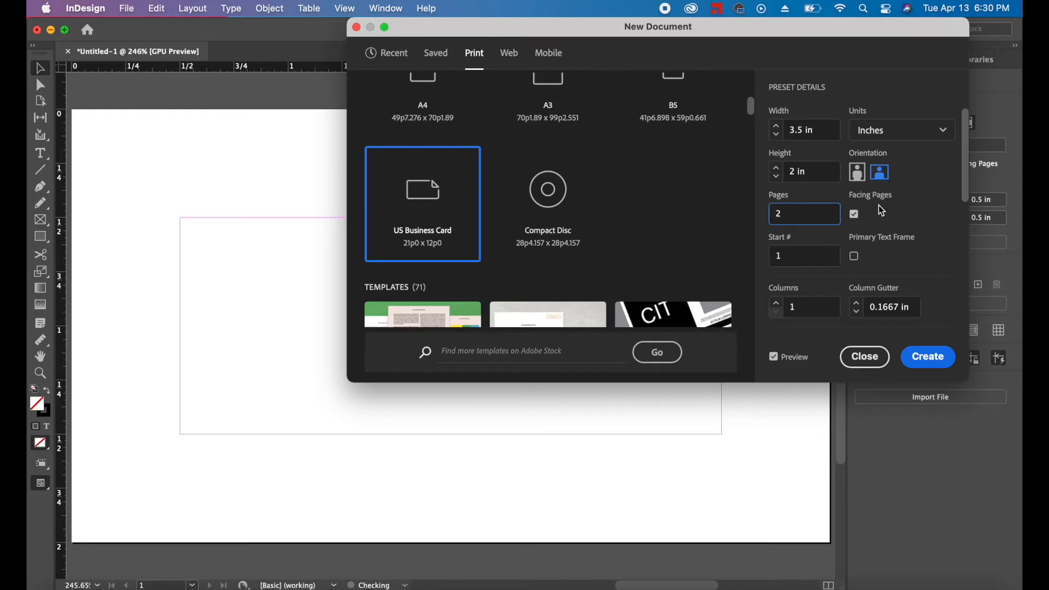
{"action": "left_click", "coordinate": [856, 216]}
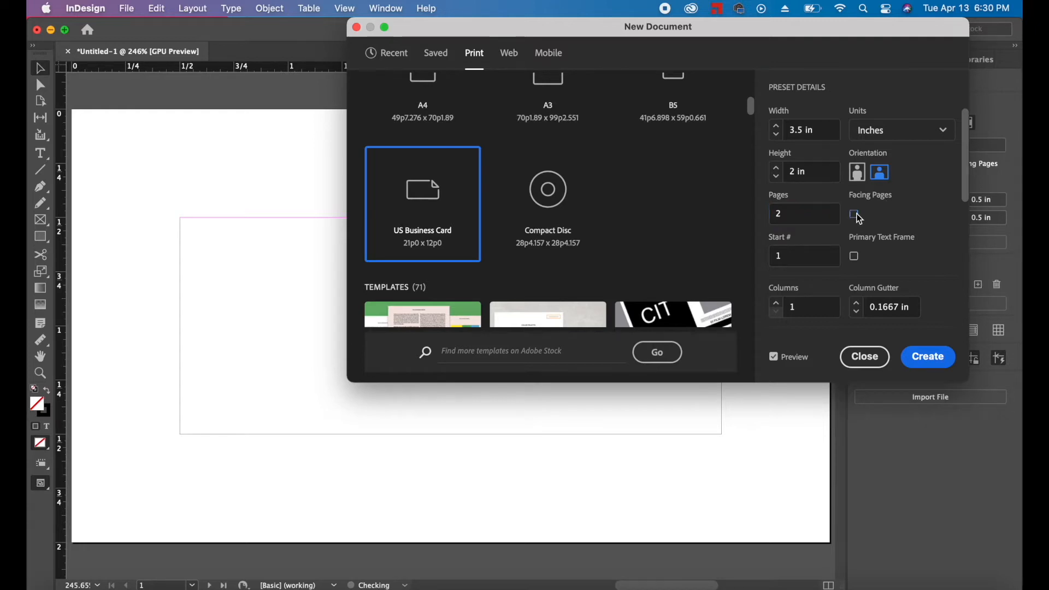
{"action": "left_click", "coordinate": [859, 218]}
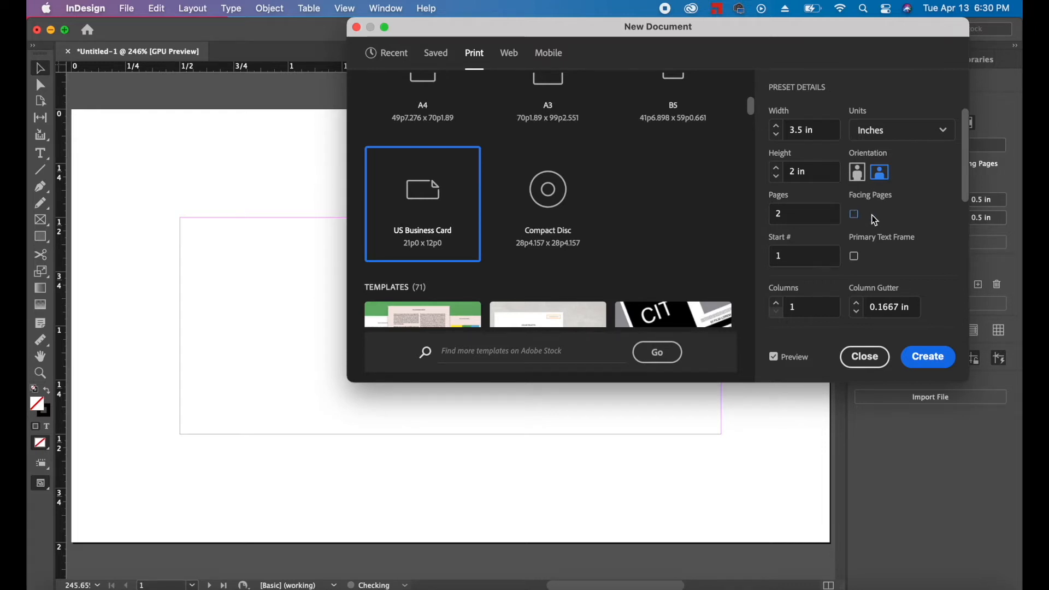
Set the column gutter to 0 in.
{"action": "scroll", "coordinate": [875, 220], "scroll_direction": "down", "scroll_amount": 2}
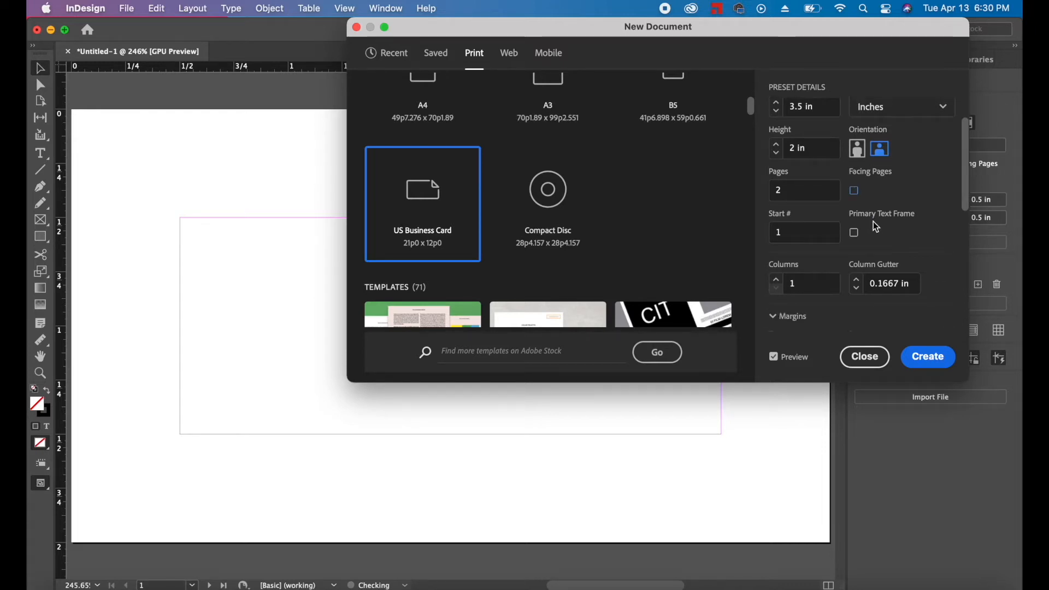
{"action": "scroll", "coordinate": [877, 227], "scroll_direction": "down", "scroll_amount": 2}
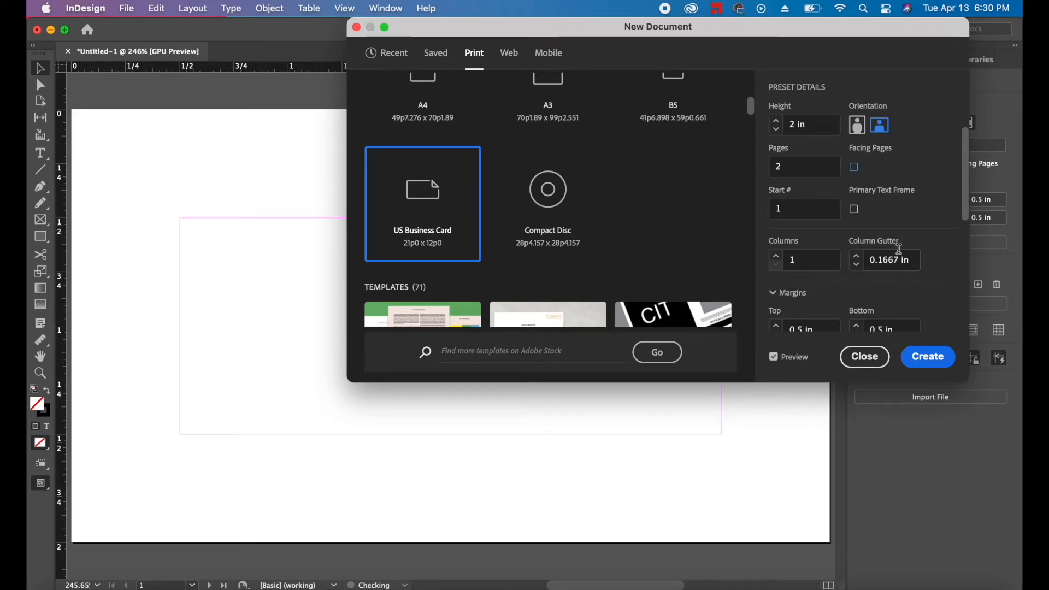
{"action": "left_click_drag", "start_coordinate": [899, 260], "coordinate": [855, 258]}
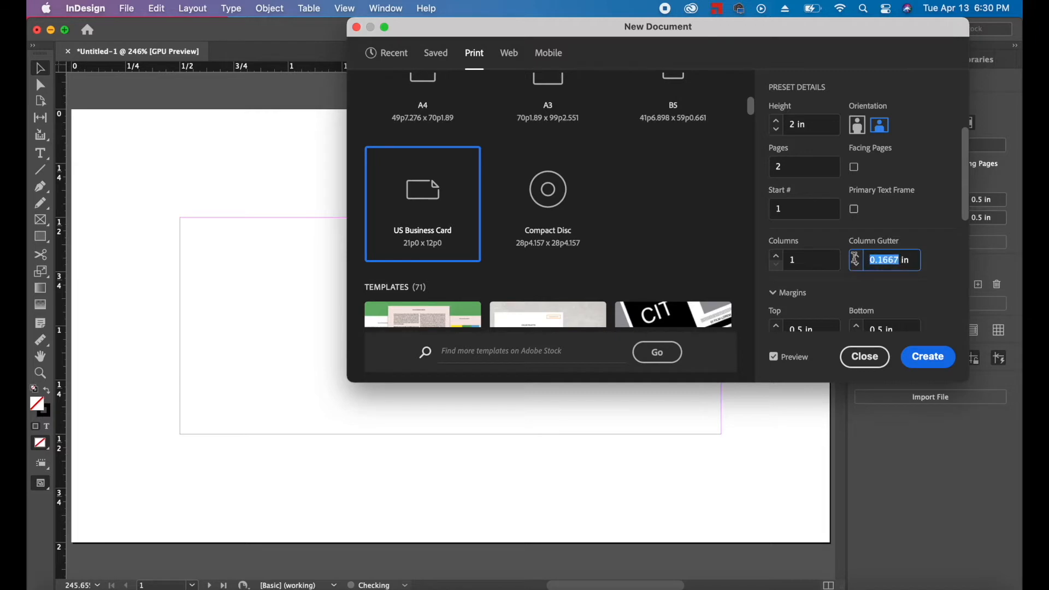
{"action": "type", "text": "0"}
Set the top margin to 0 in and apply the same value to all four margins.
{"action": "scroll", "coordinate": [887, 191], "scroll_direction": "down", "scroll_amount": 3}
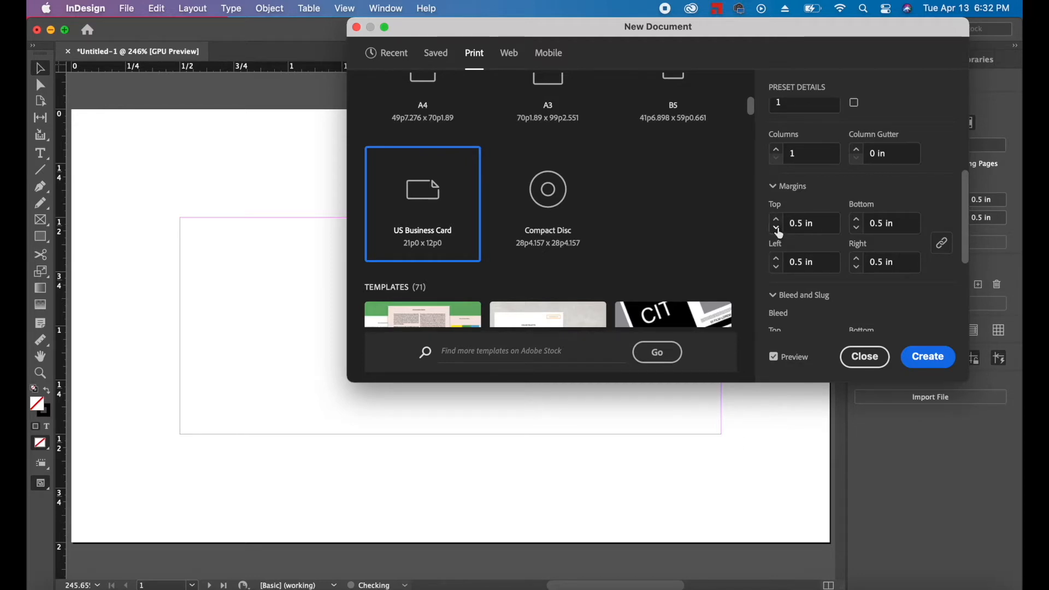
{"action": "left_click", "coordinate": [776, 228]}
{"action": "left_click", "coordinate": [776, 228]}
{"action": "left_click", "coordinate": [776, 228]}
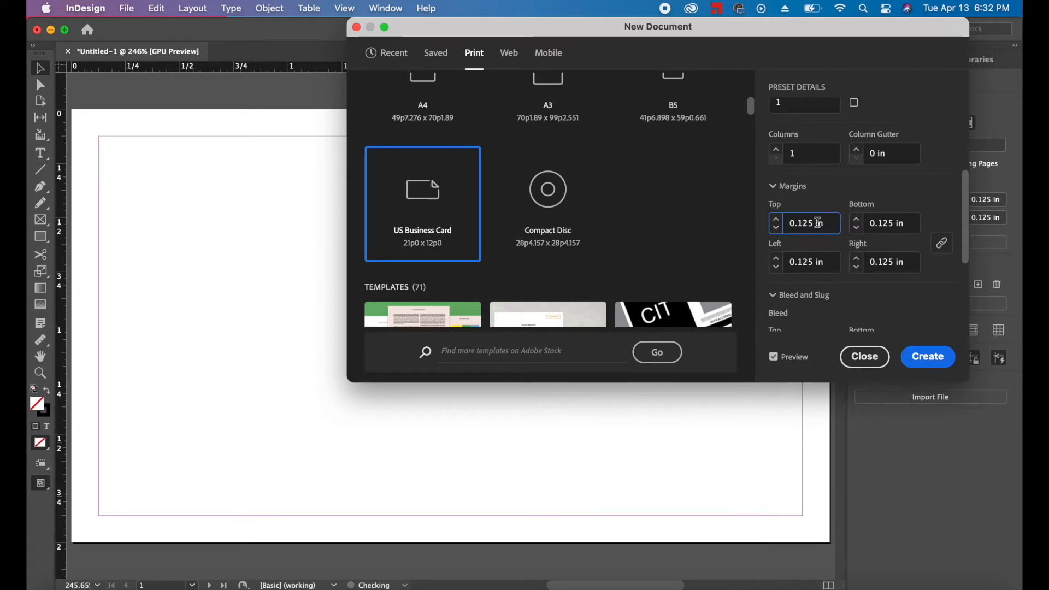
{"action": "left_click_drag", "start_coordinate": [816, 224], "coordinate": [772, 222]}
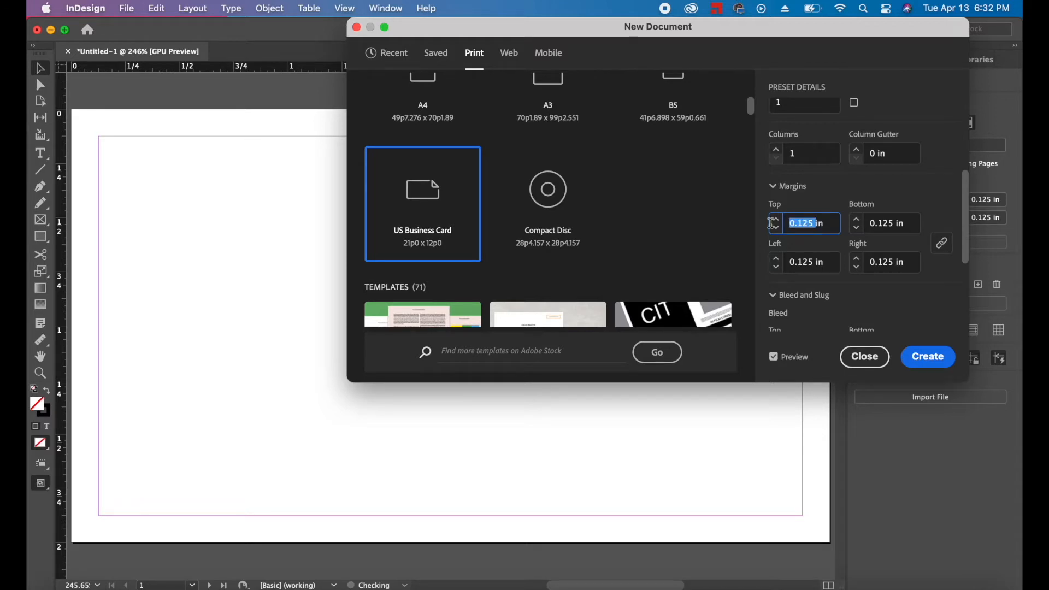
{"action": "type", "text": "0"}
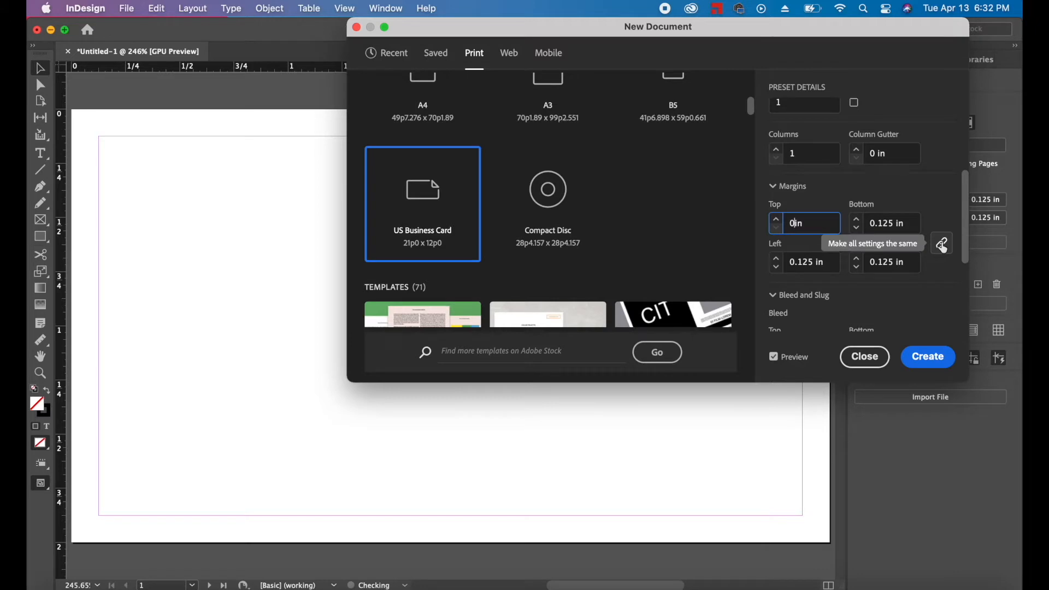
{"action": "left_click", "coordinate": [943, 245]}
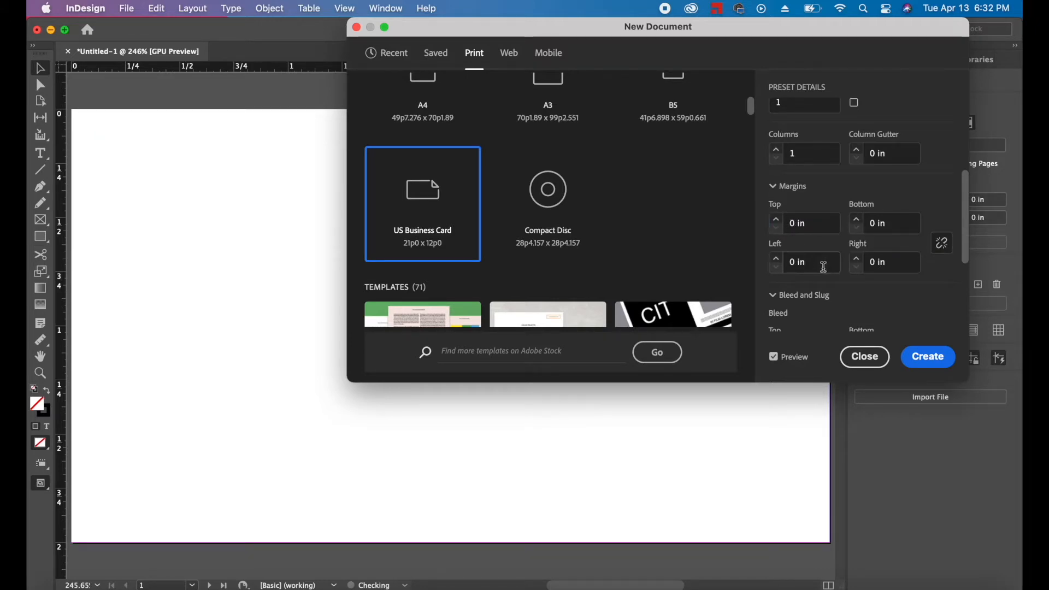
Set the bleed to 0.0625 in on all four sides and create the document.
{"action": "scroll", "coordinate": [823, 267], "scroll_direction": "down", "scroll_amount": 1}
{"action": "scroll", "coordinate": [823, 267], "scroll_direction": "down", "scroll_amount": 2}
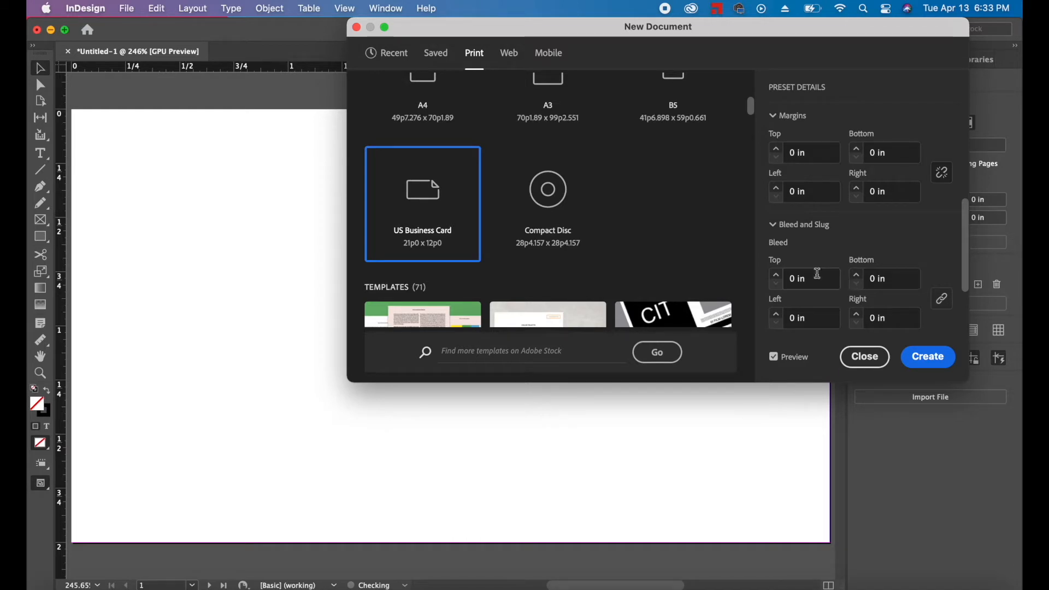
{"action": "left_click", "coordinate": [795, 278]}
{"action": "key", "text": "BackSpace"}
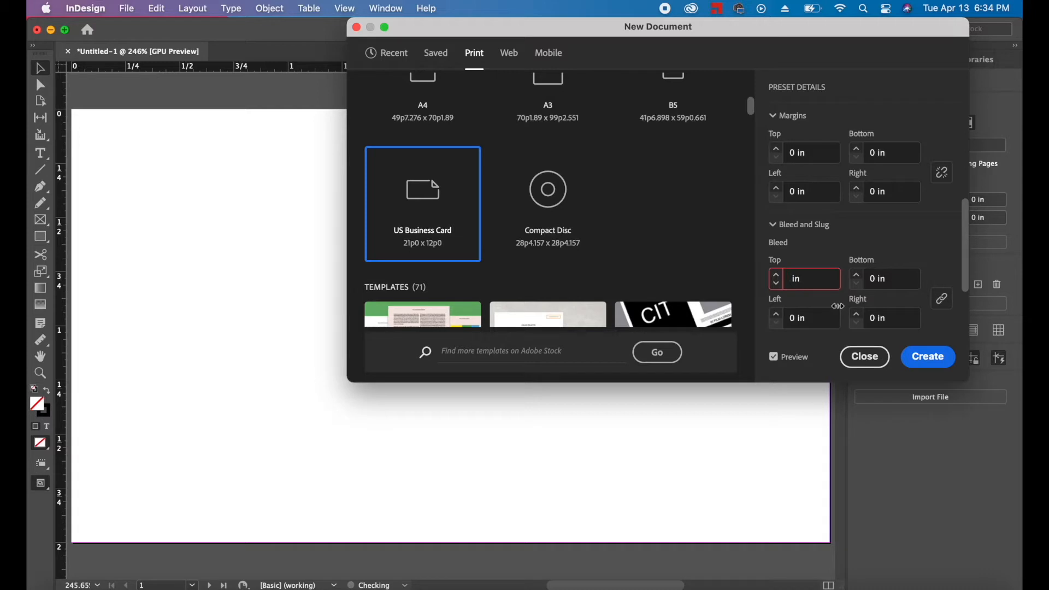
{"action": "type", "text": "0.0625"}
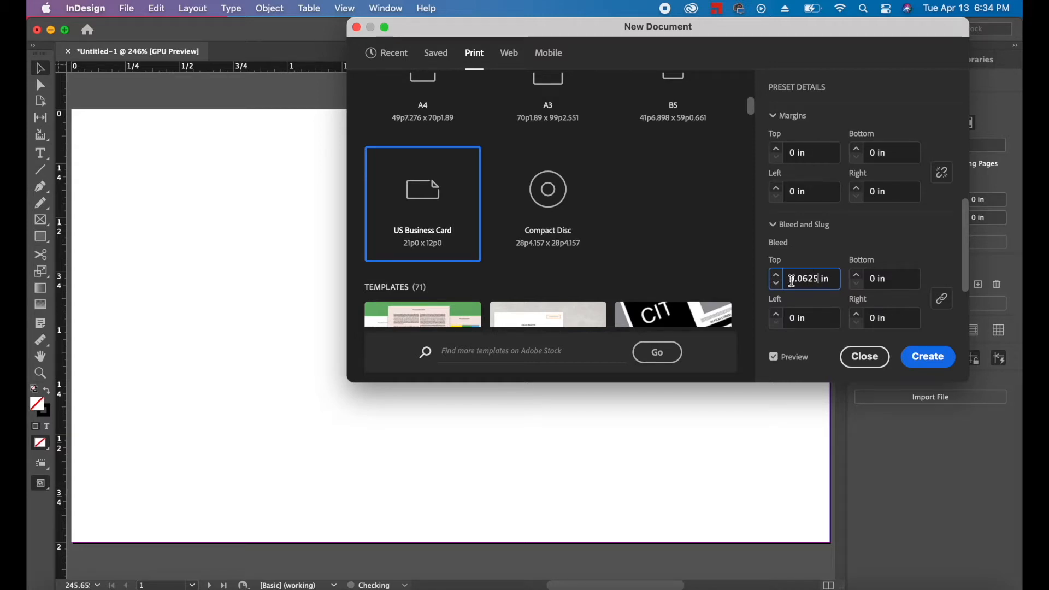
{"action": "left_click", "coordinate": [943, 300]}
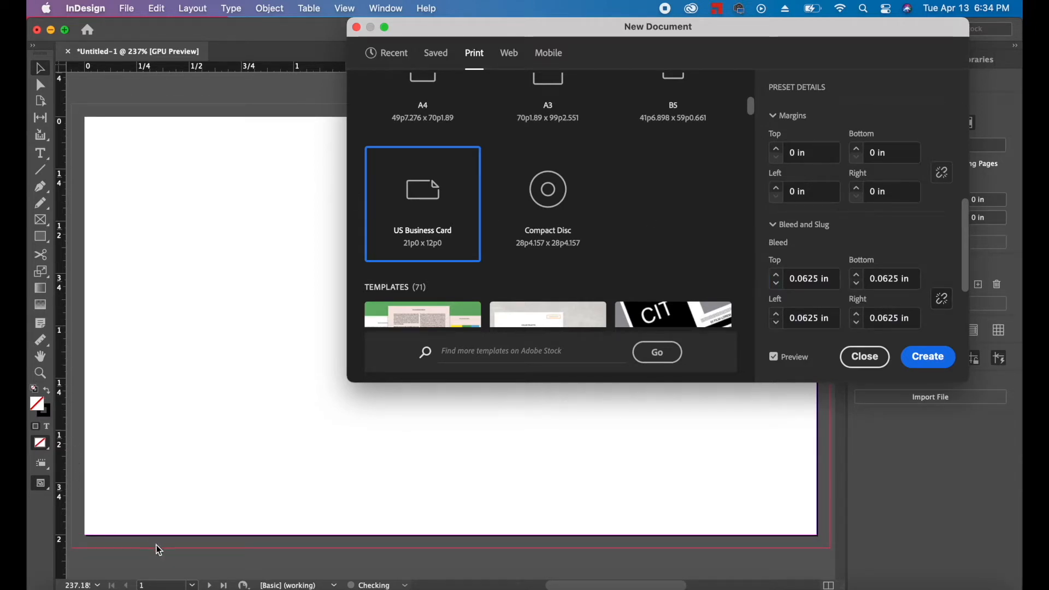
{"action": "scroll", "coordinate": [835, 253], "scroll_direction": "down", "scroll_amount": 3}
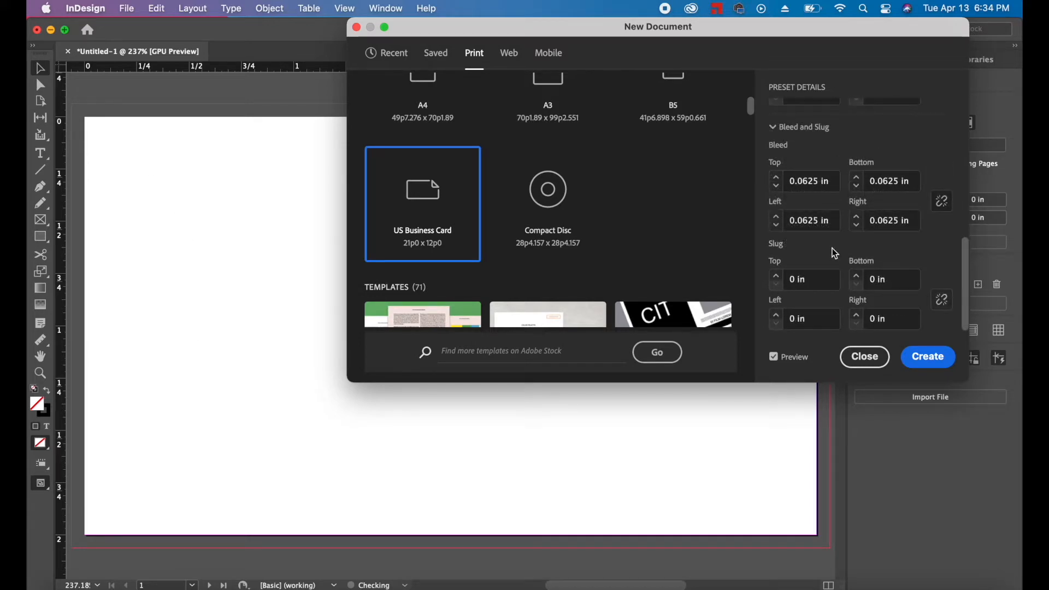
{"action": "left_click", "coordinate": [927, 357]}
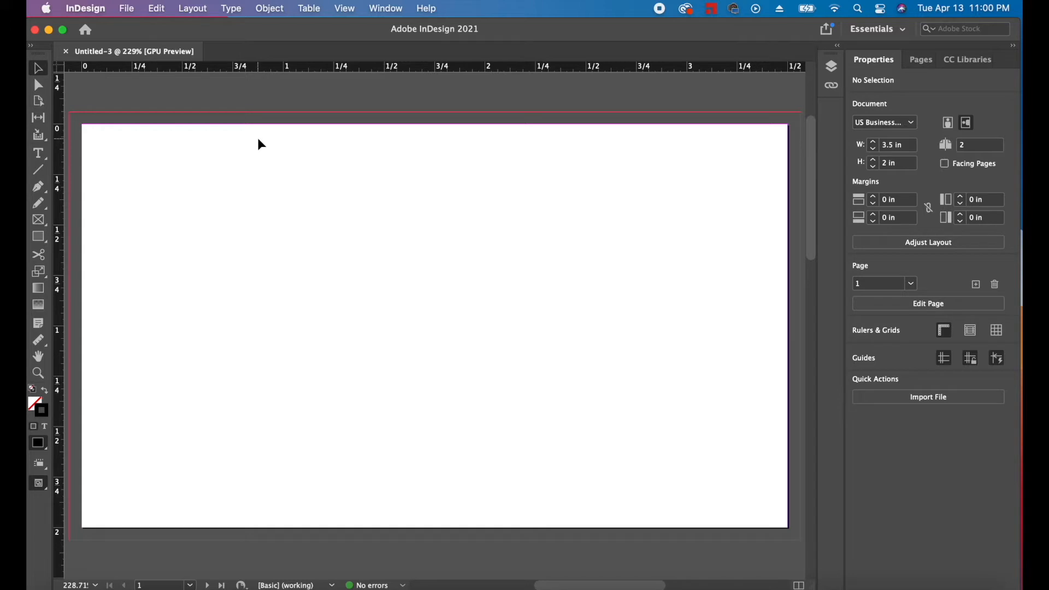
Draw a rectangular placeholder frame about 1.35 in wide and 2.13 in high from the upper-left bleed corner down to the lower bleed edge.
{"action": "left_click", "coordinate": [43, 221]}
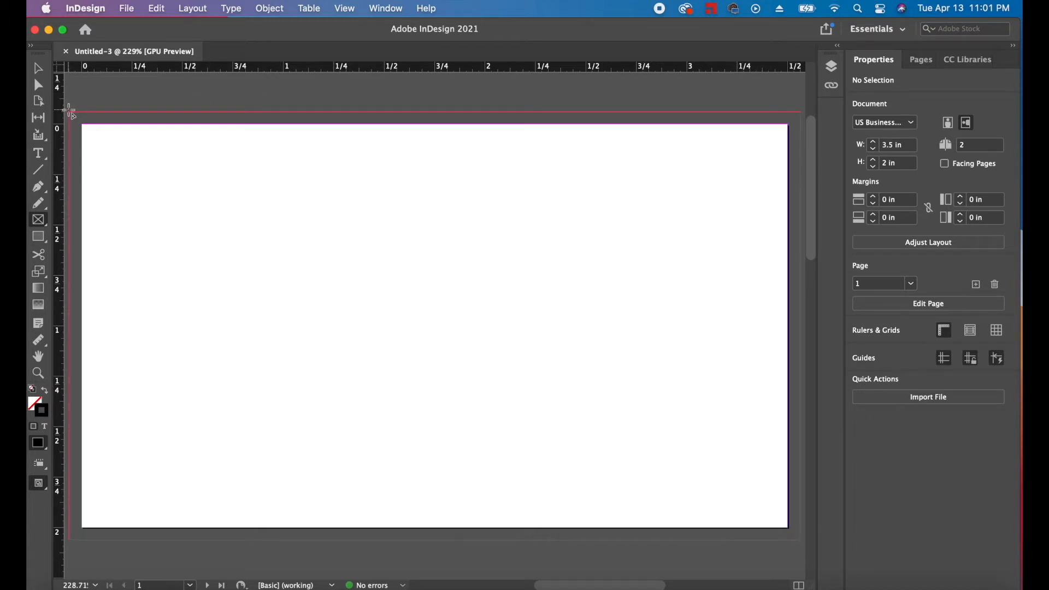
{"action": "left_click_drag", "start_coordinate": [71, 112], "coordinate": [342, 541]}
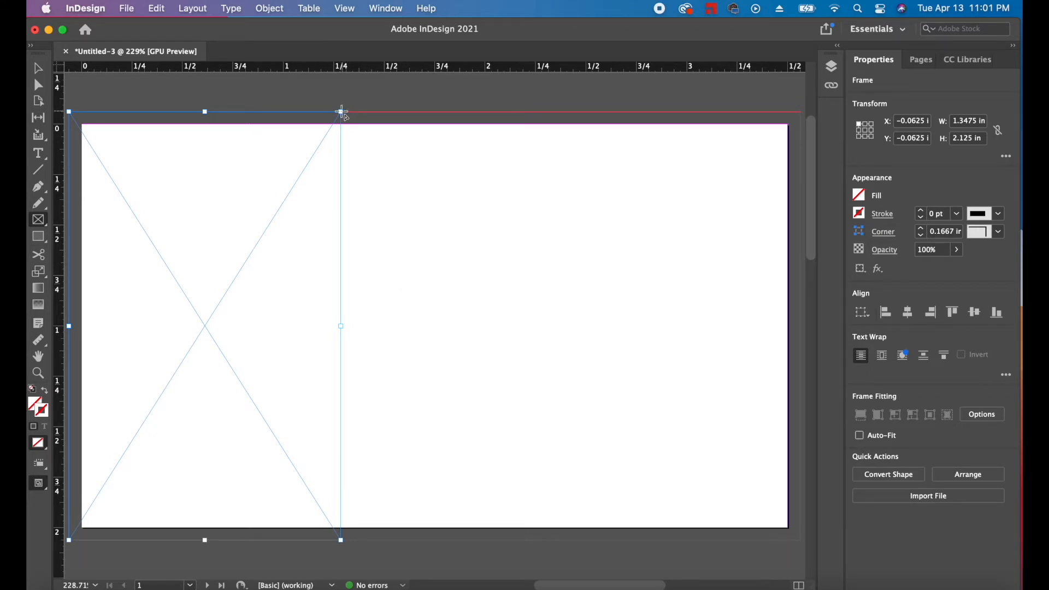
{"action": "left_click_drag", "start_coordinate": [340, 112], "coordinate": [789, 226]}
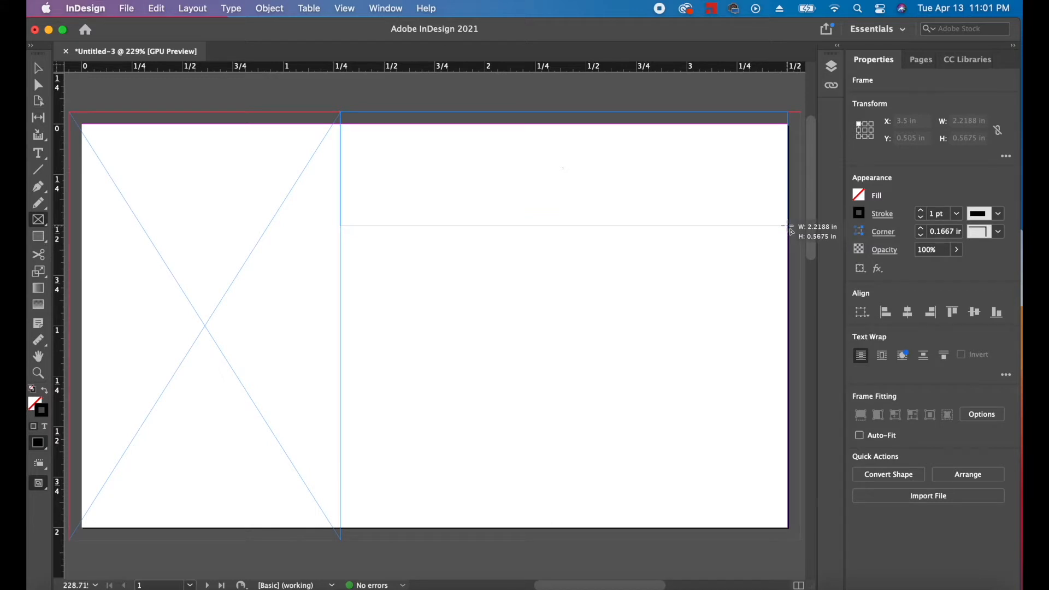
{"action": "left_click_drag", "start_coordinate": [789, 226], "coordinate": [788, 228]}
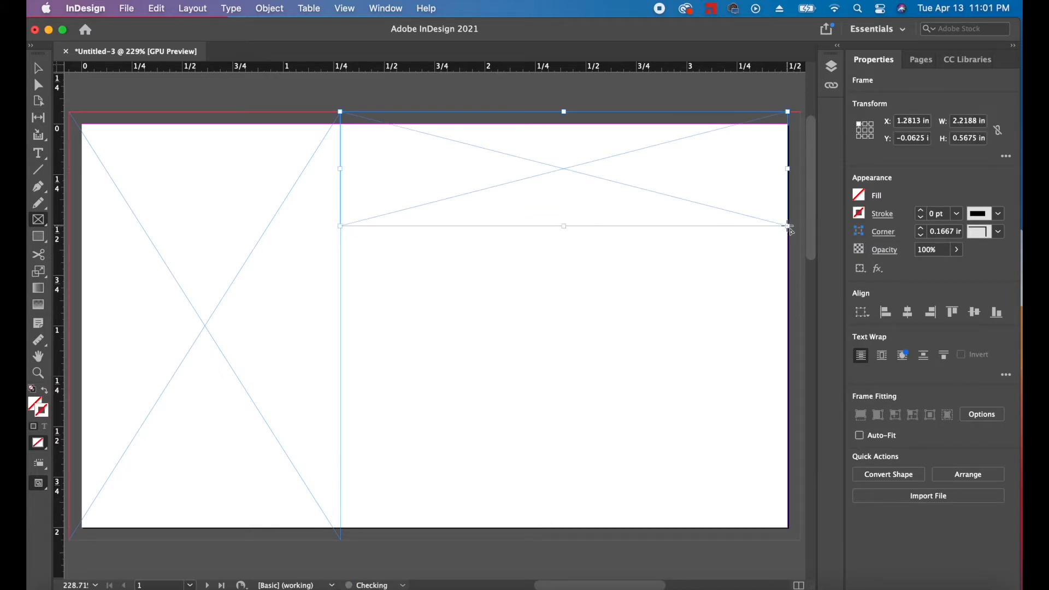
{"action": "key", "text": "super+z"}
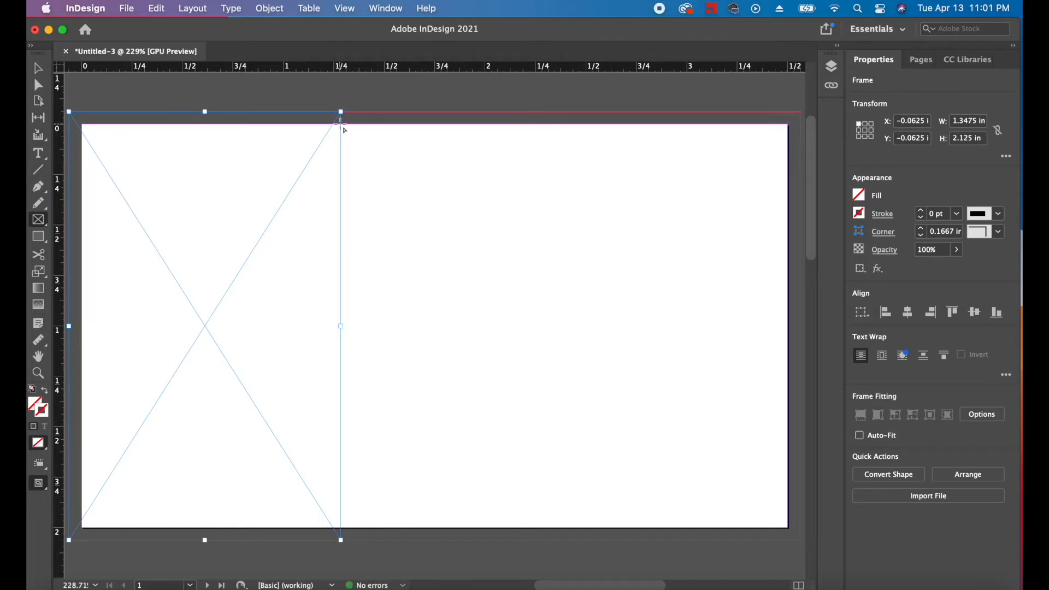
Draw a second placeholder frame about 2.22 by 0.67 in along the page's top edge, aligning its left side with the tall frame.
{"action": "mouse_move", "coordinate": [341, 122]}
{"action": "left_mouse_down"}
{"action": "mouse_move", "coordinate": [620, 202]}
{"action": "mouse_move", "coordinate": [754, 249]}
{"action": "mouse_move", "coordinate": [784, 272]}
{"action": "mouse_move", "coordinate": [788, 258]}
{"action": "left_mouse_up"}
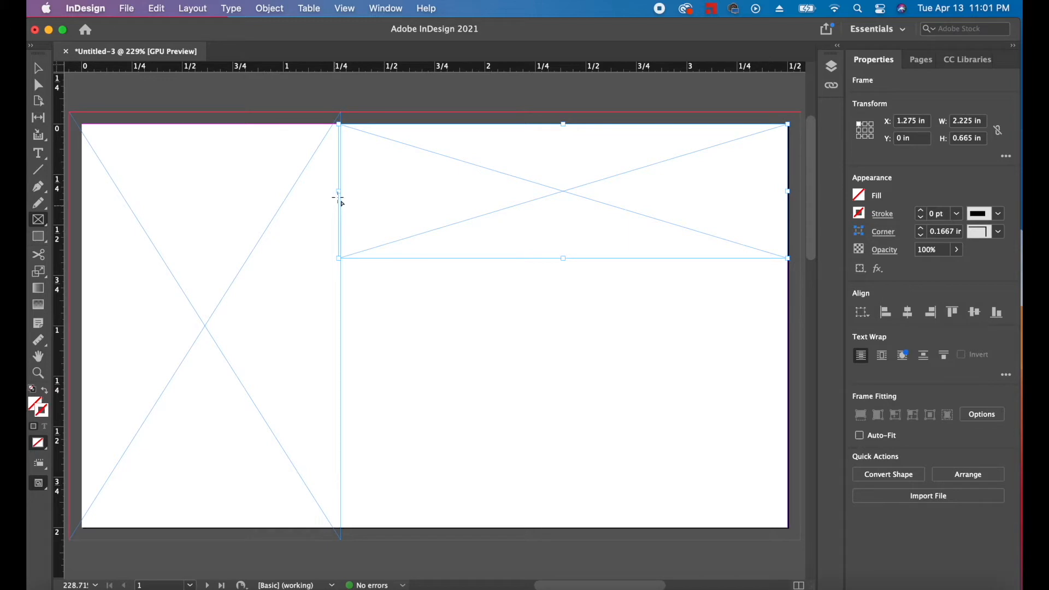
{"action": "left_click", "coordinate": [39, 70]}
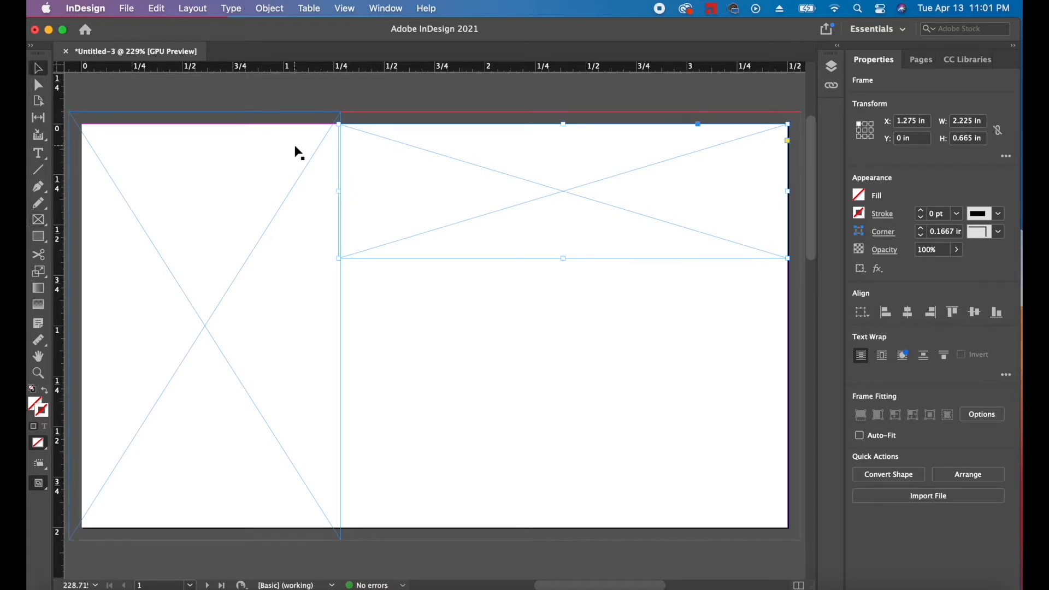
{"action": "left_click_drag", "start_coordinate": [338, 192], "coordinate": [342, 193]}
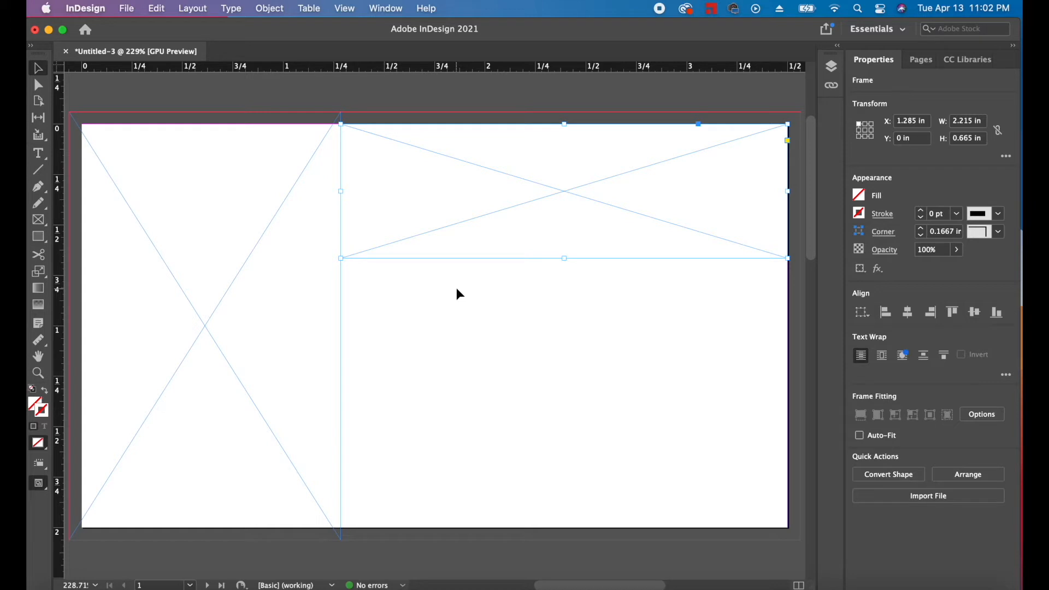
Load the portrait image 1 and the logo 2.png together for placing, with the tall frame selected.
{"action": "left_click", "coordinate": [206, 322]}
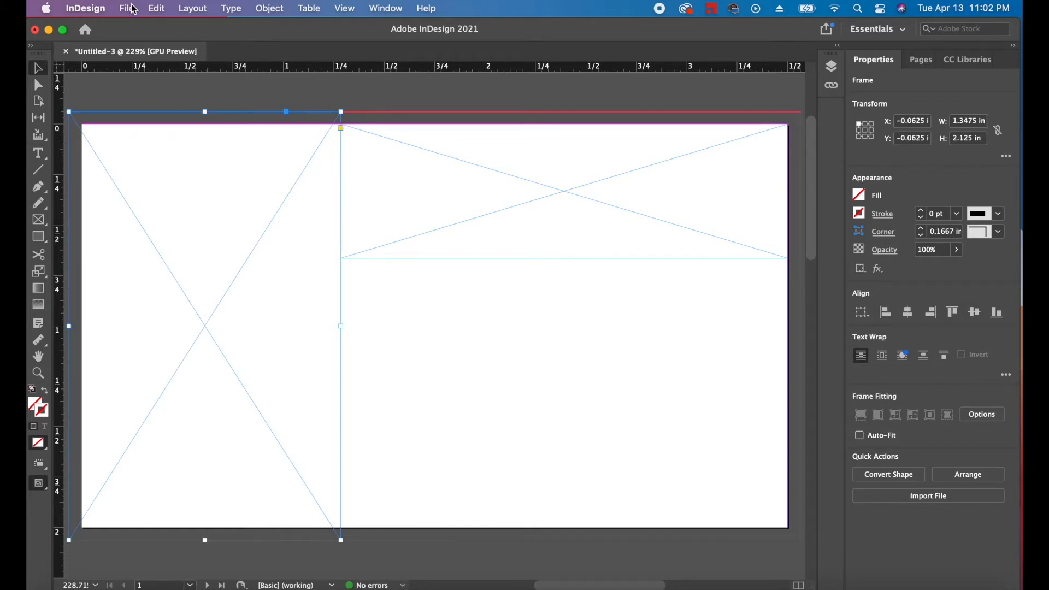
{"action": "left_click", "coordinate": [134, 8]}
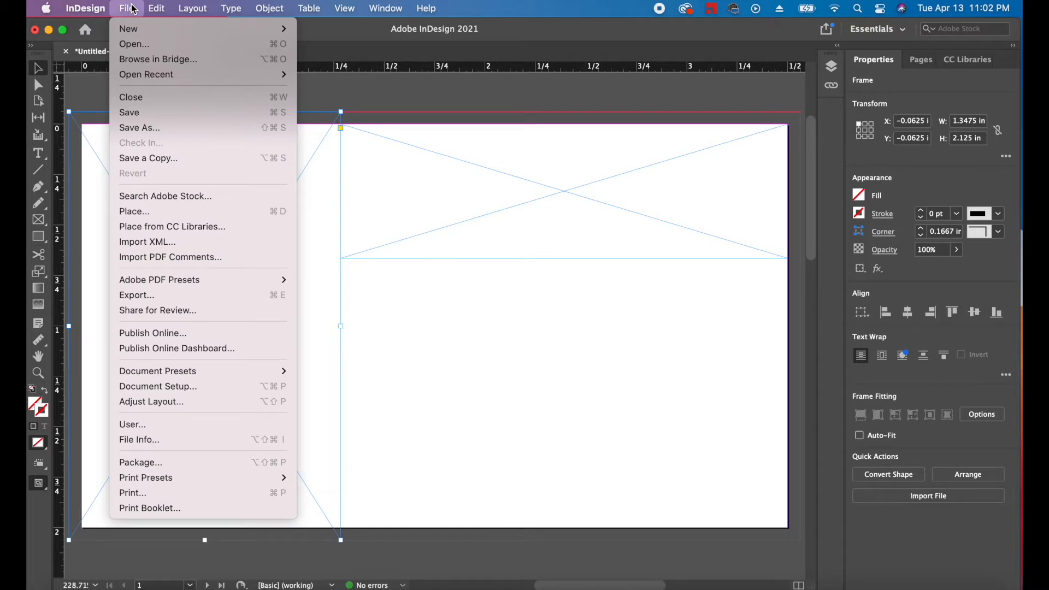
{"action": "left_click", "coordinate": [163, 212]}
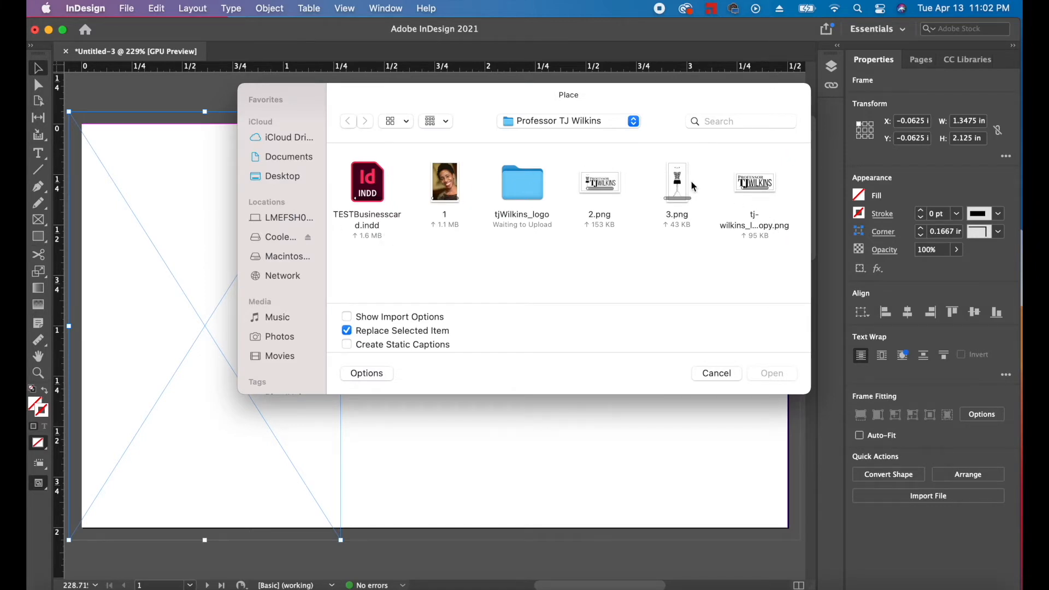
{"action": "left_click", "coordinate": [445, 186]}
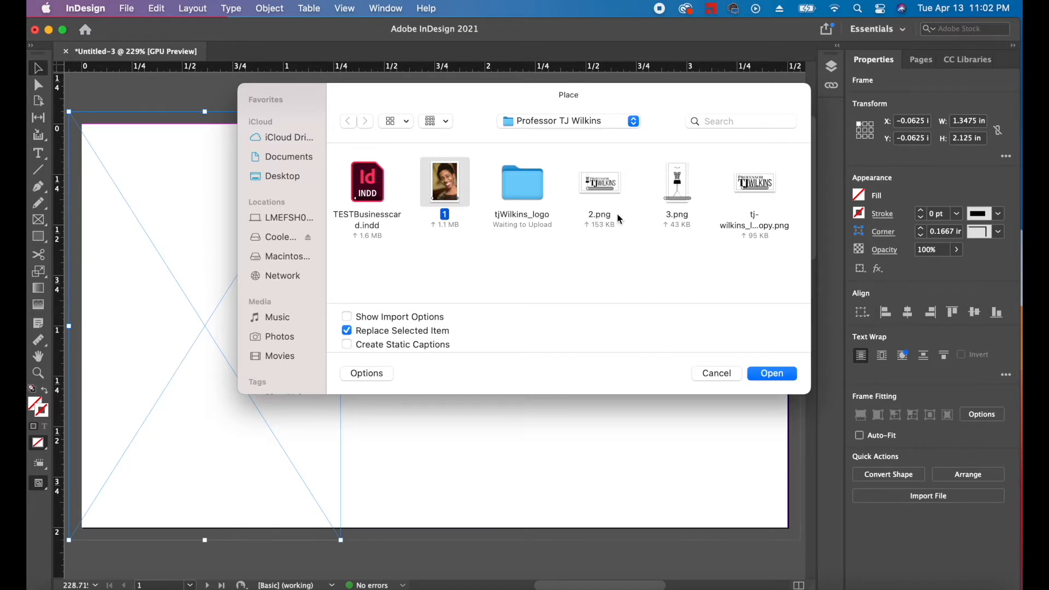
{"action": "left_click", "coordinate": [597, 184], "text": "super"}
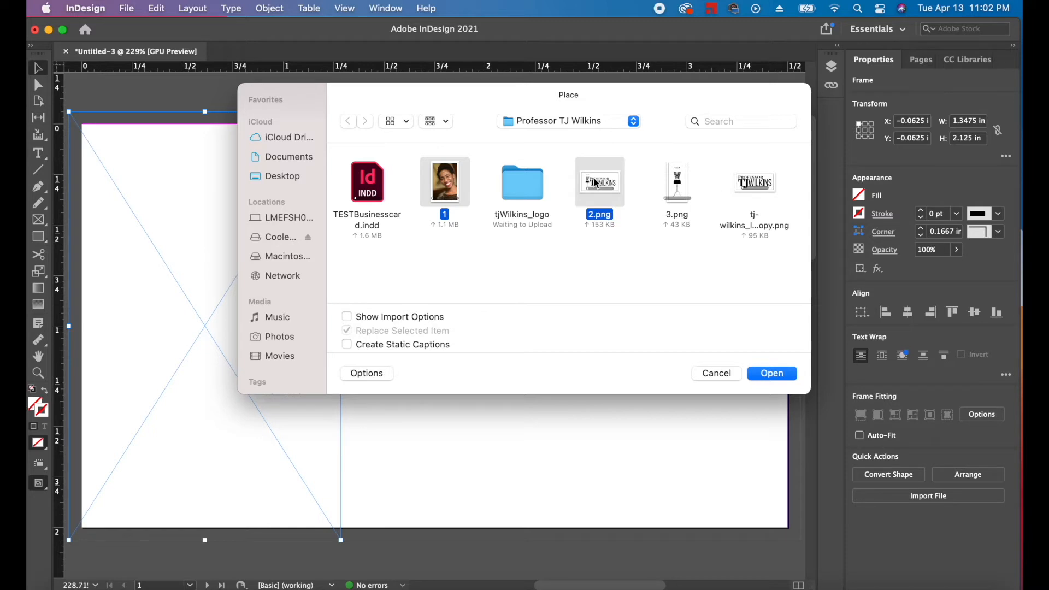
{"action": "left_click", "coordinate": [790, 376]}
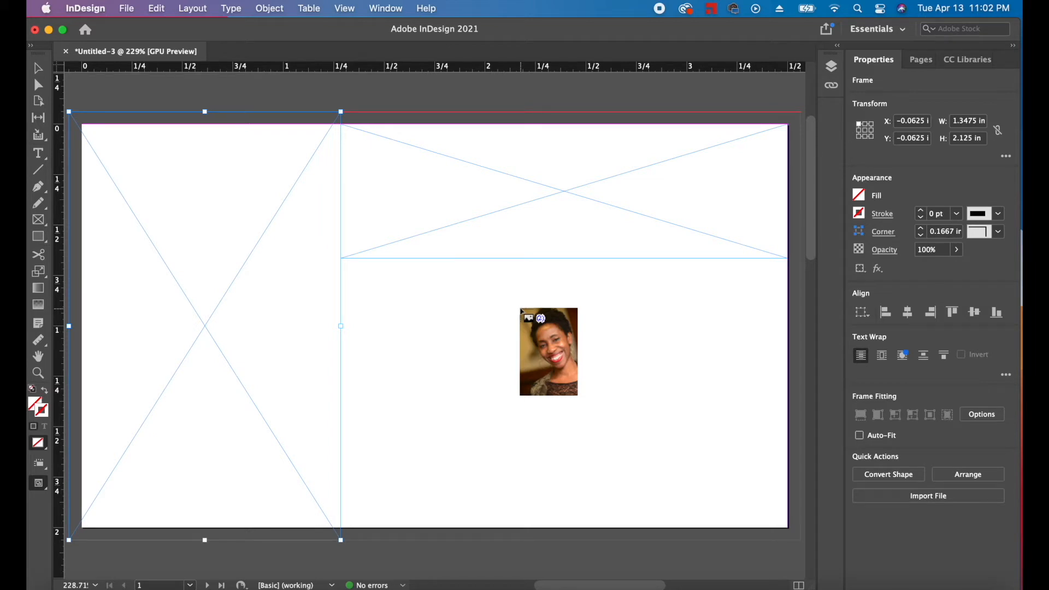
Cycle through the loaded images, placing the portrait in the tall frame and the logo in the upper-right frame.
{"action": "key", "text": "Right"}
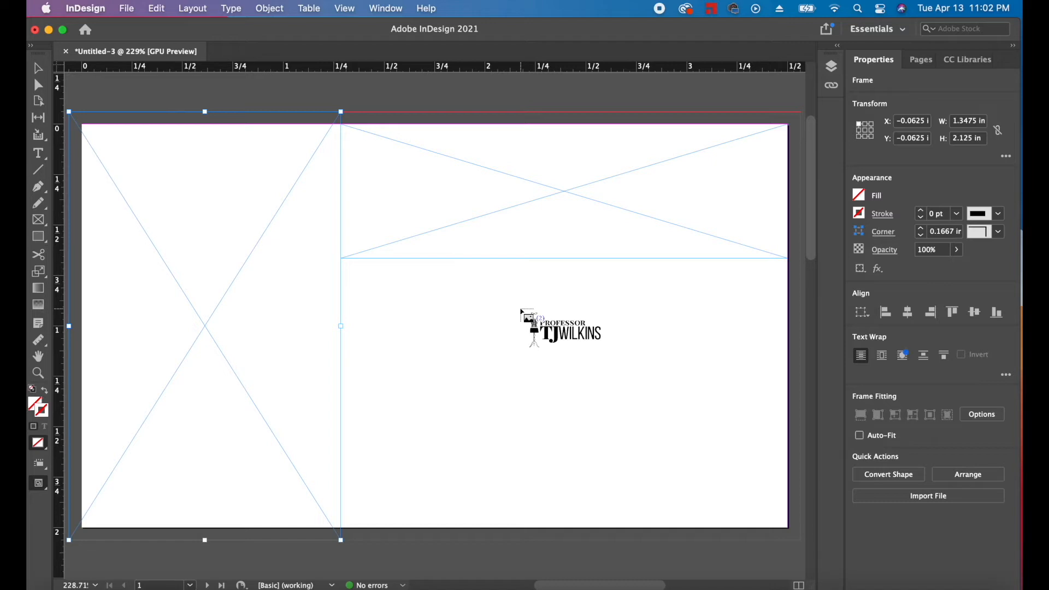
{"action": "key", "text": "Right"}
{"action": "key", "text": "Left"}
{"action": "key", "text": "Right"}
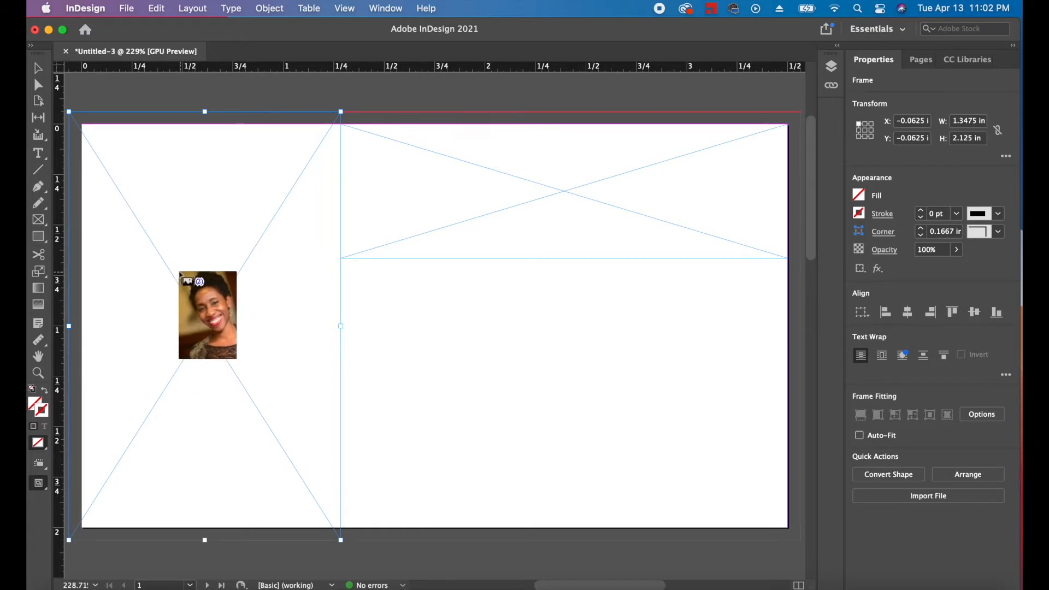
{"action": "left_click", "coordinate": [185, 288]}
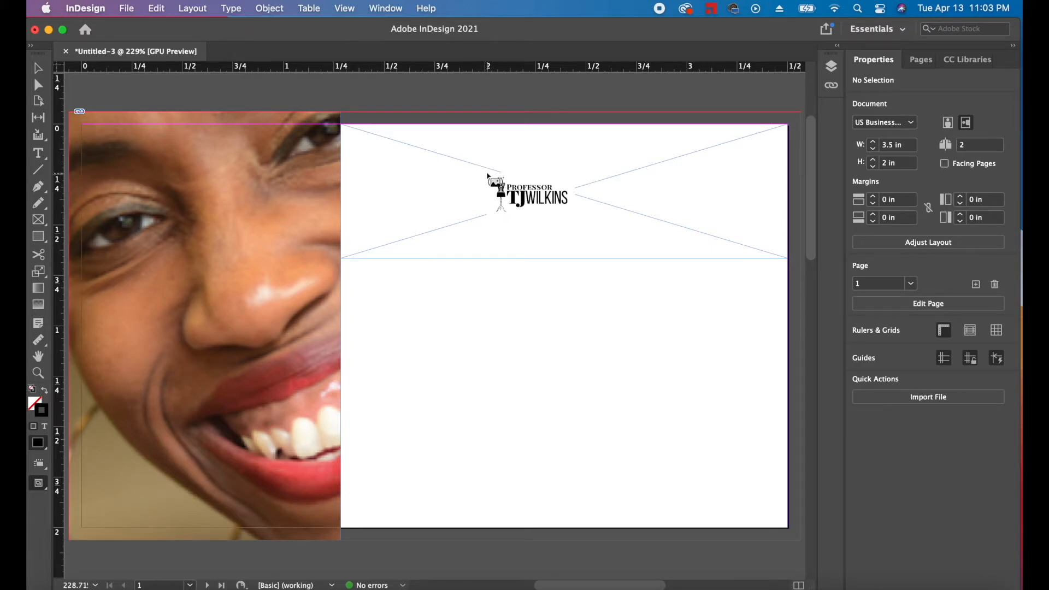
{"action": "left_click", "coordinate": [515, 186]}
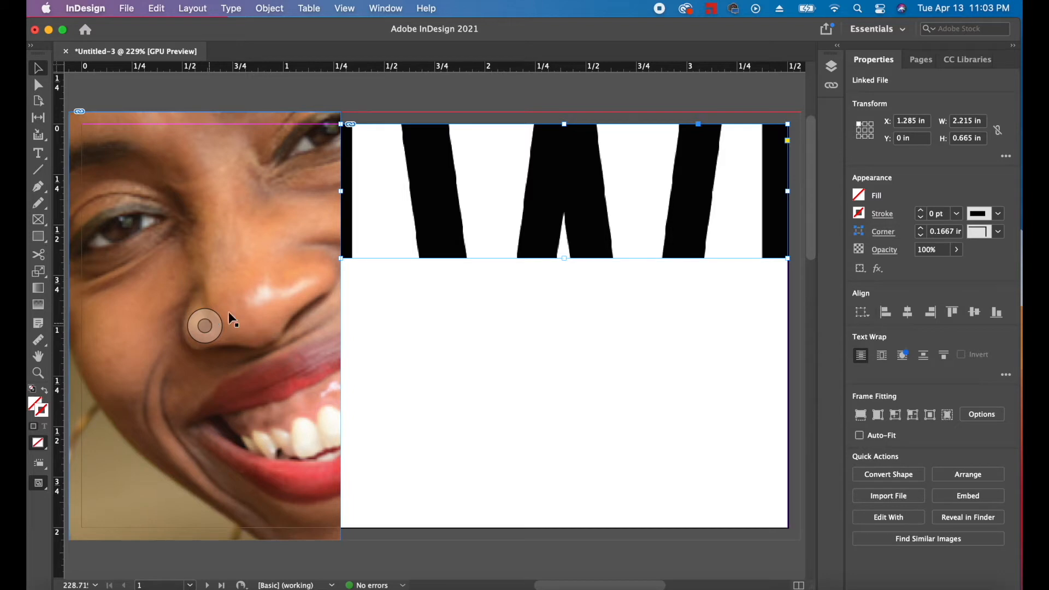
Apply Fit Content to Frame to the portrait in the tall frame.
{"action": "left_click", "coordinate": [264, 241]}
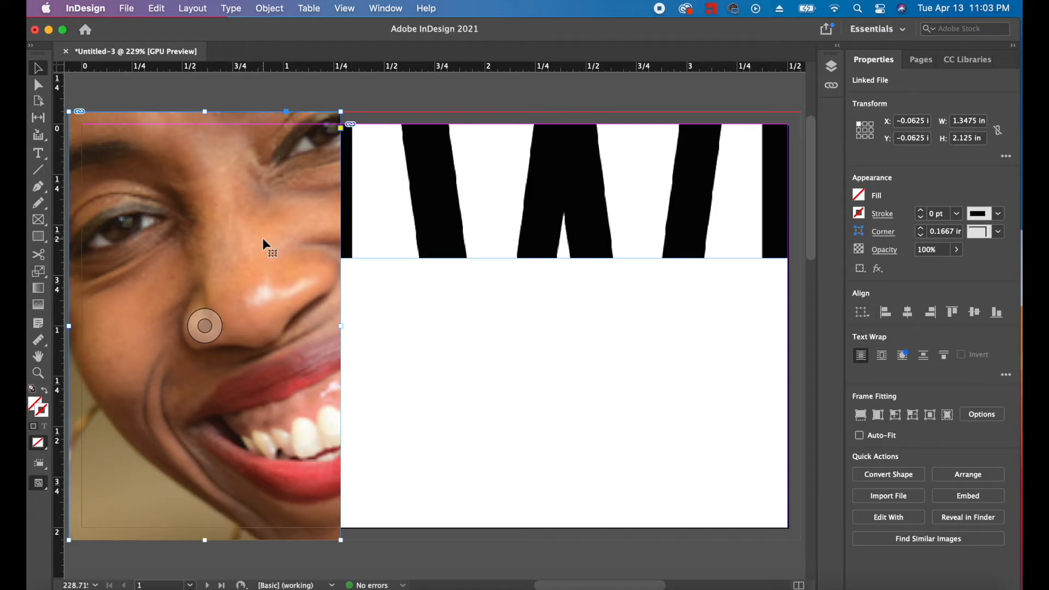
{"action": "left_click", "coordinate": [272, 9]}
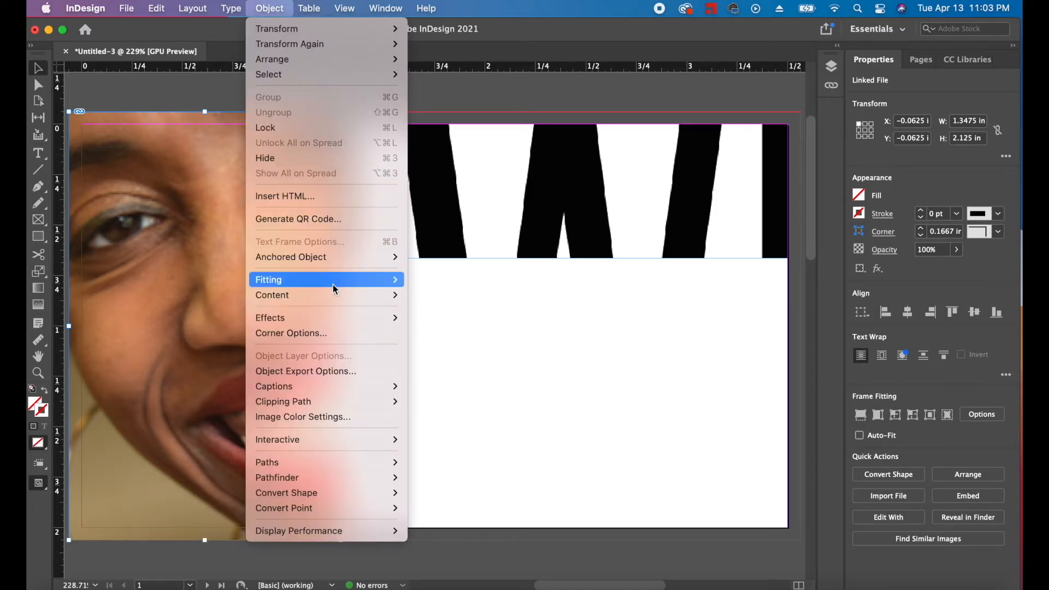
{"action": "mouse_move", "coordinate": [333, 285]}
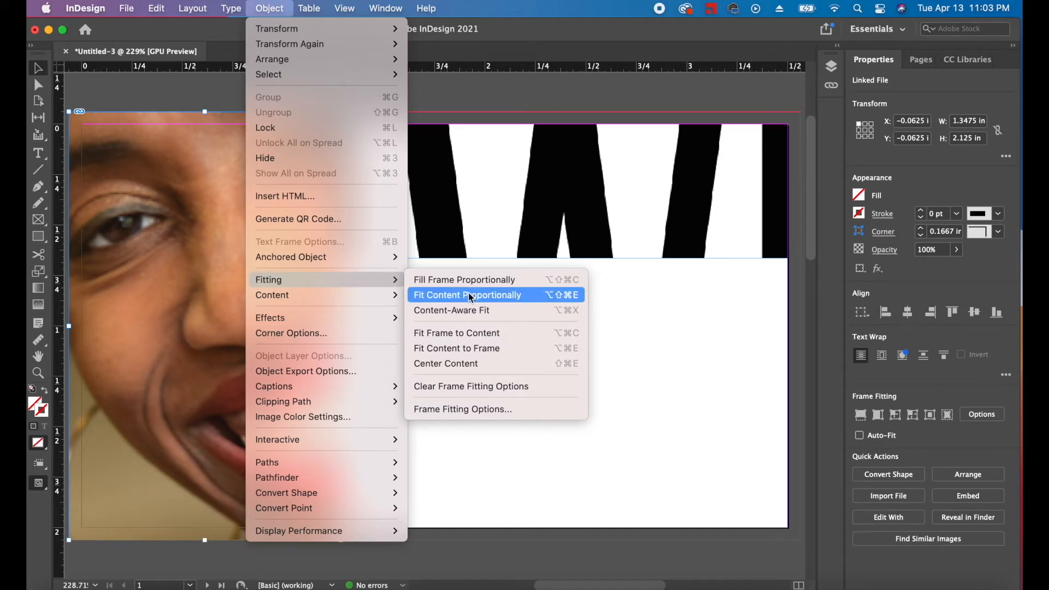
{"action": "left_click", "coordinate": [468, 353]}
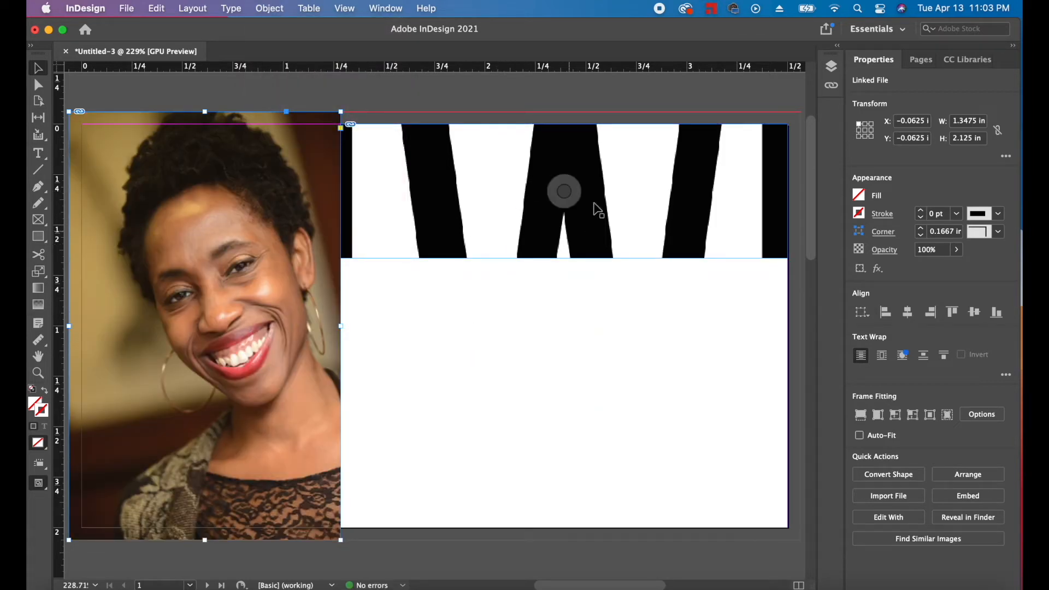
Apply Fit Content to Frame to the logo in the upper-right frame.
{"action": "left_click", "coordinate": [564, 167]}
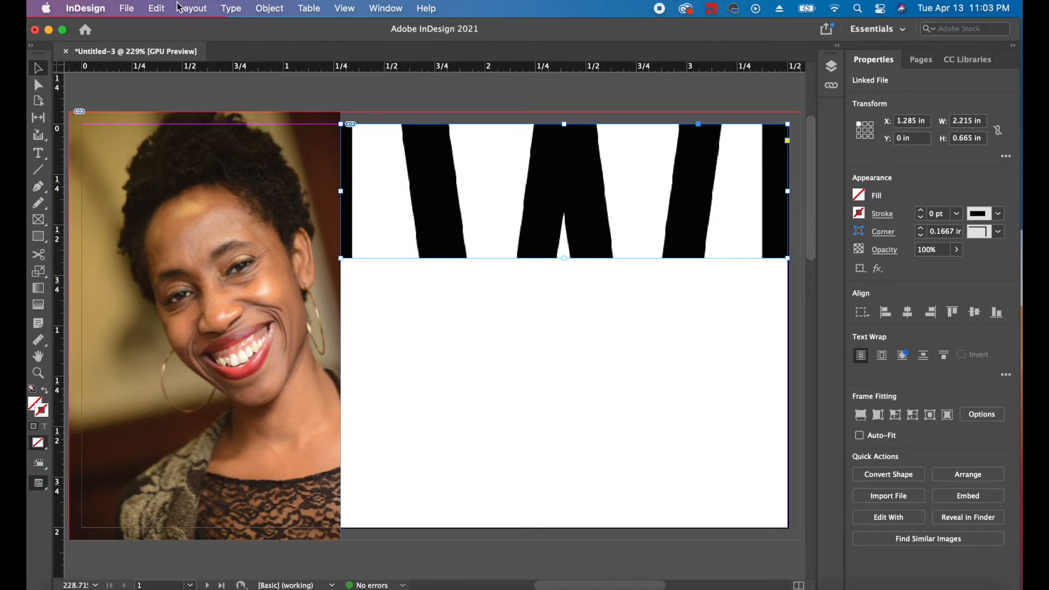
{"action": "left_click", "coordinate": [270, 8]}
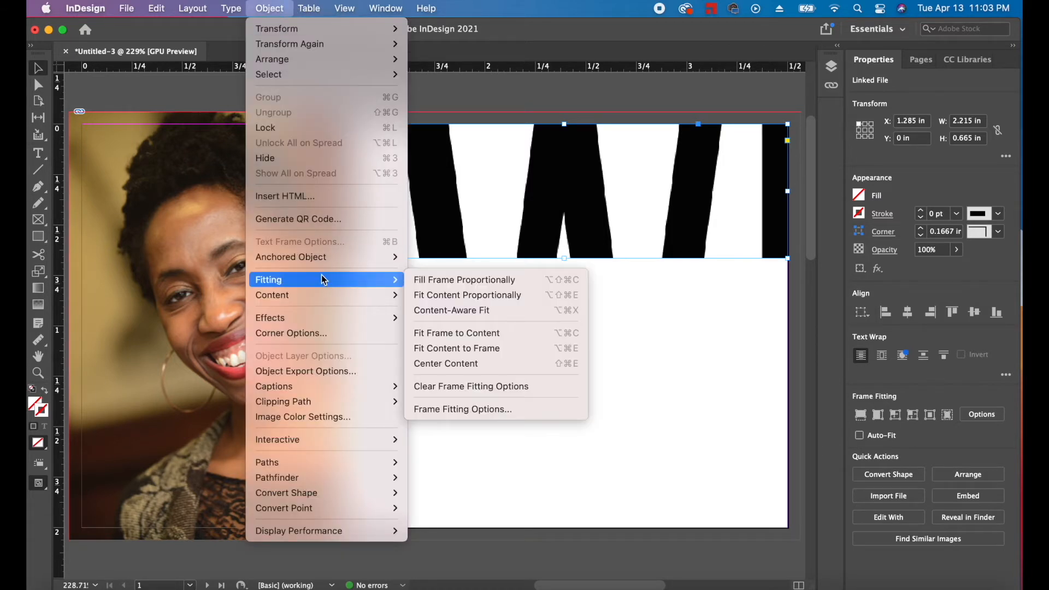
{"action": "left_click", "coordinate": [456, 349]}
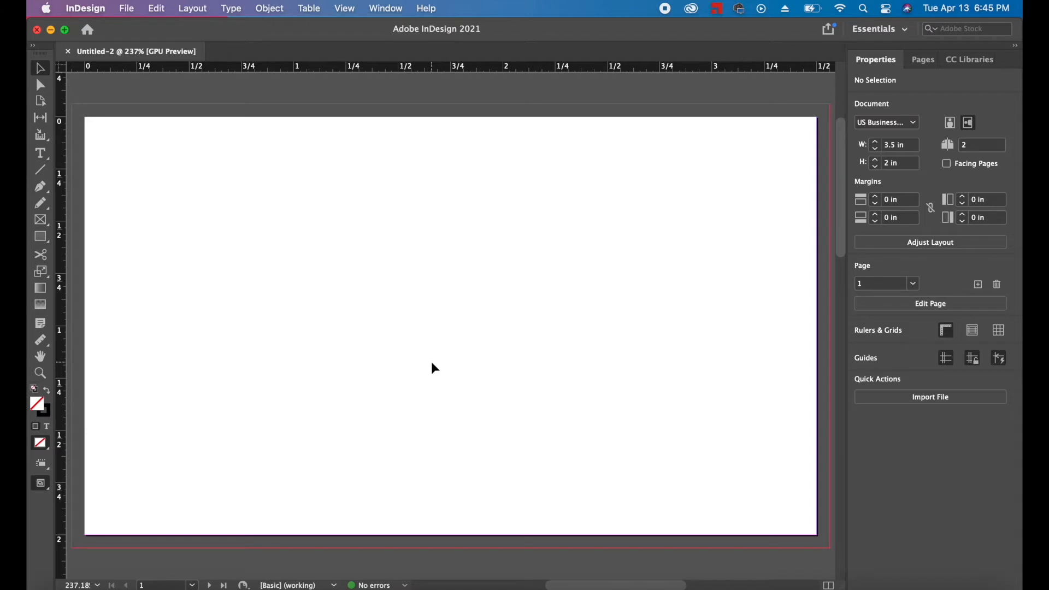
Load image 1 and 2.png together for placing in the blank Untitled-2 document without any frames.
{"action": "left_click", "coordinate": [131, 9]}
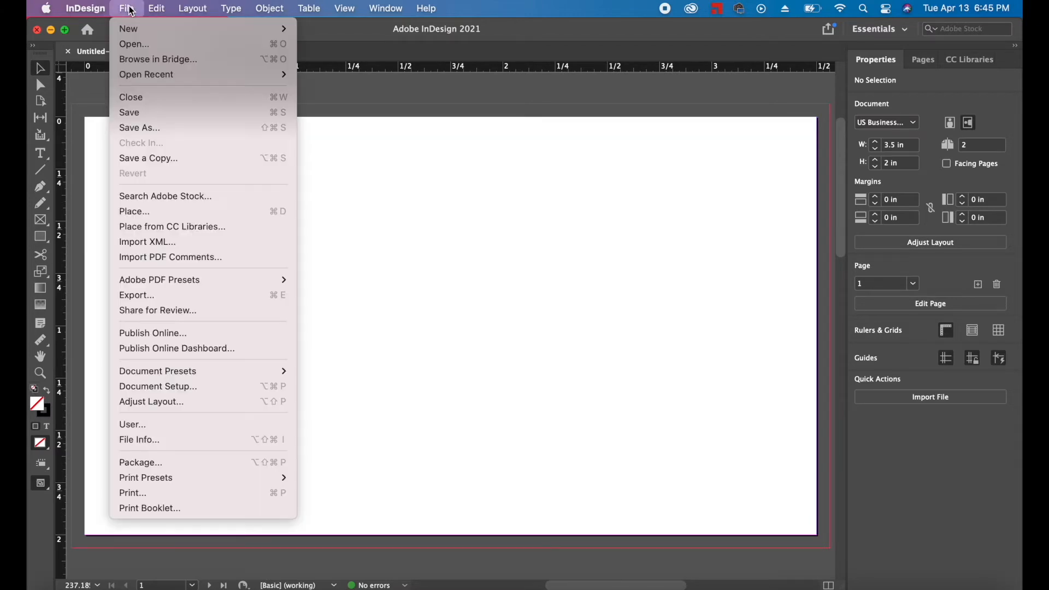
{"action": "left_click", "coordinate": [139, 214]}
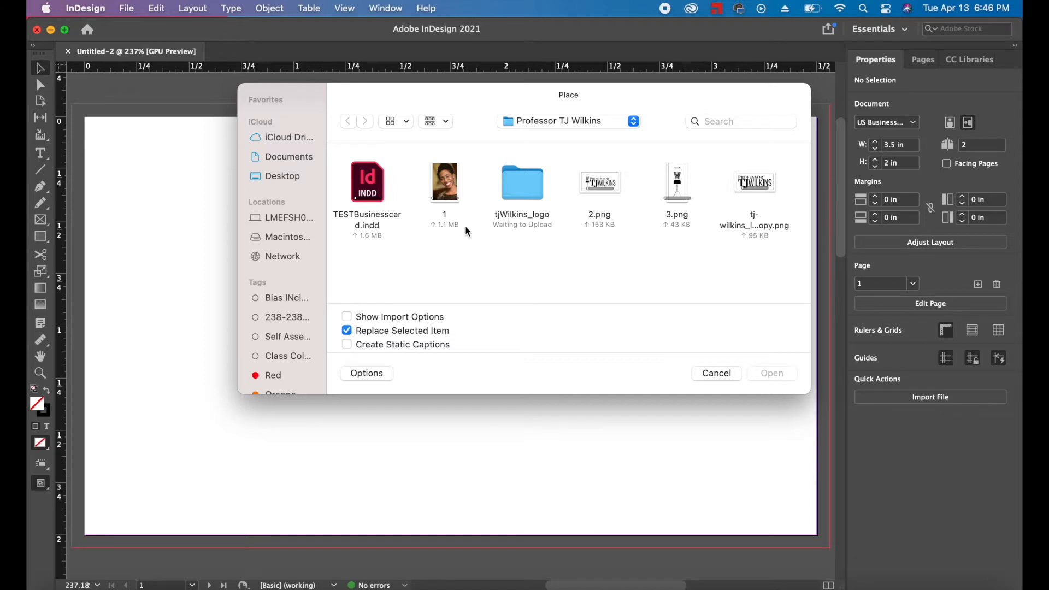
{"action": "left_click", "coordinate": [448, 187]}
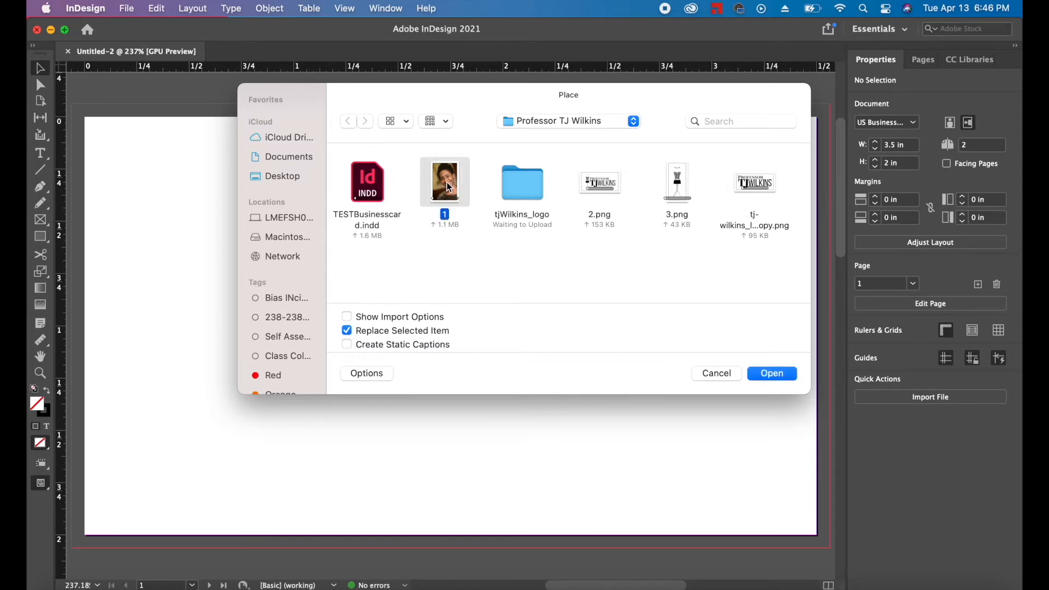
{"action": "left_click", "coordinate": [596, 186]}
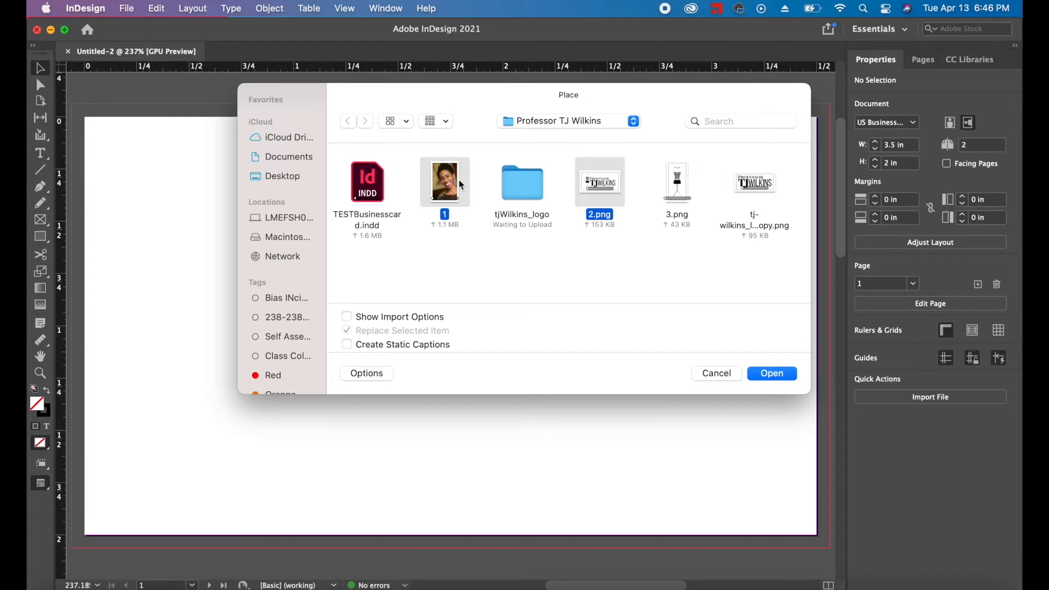
{"action": "left_click", "coordinate": [772, 380]}
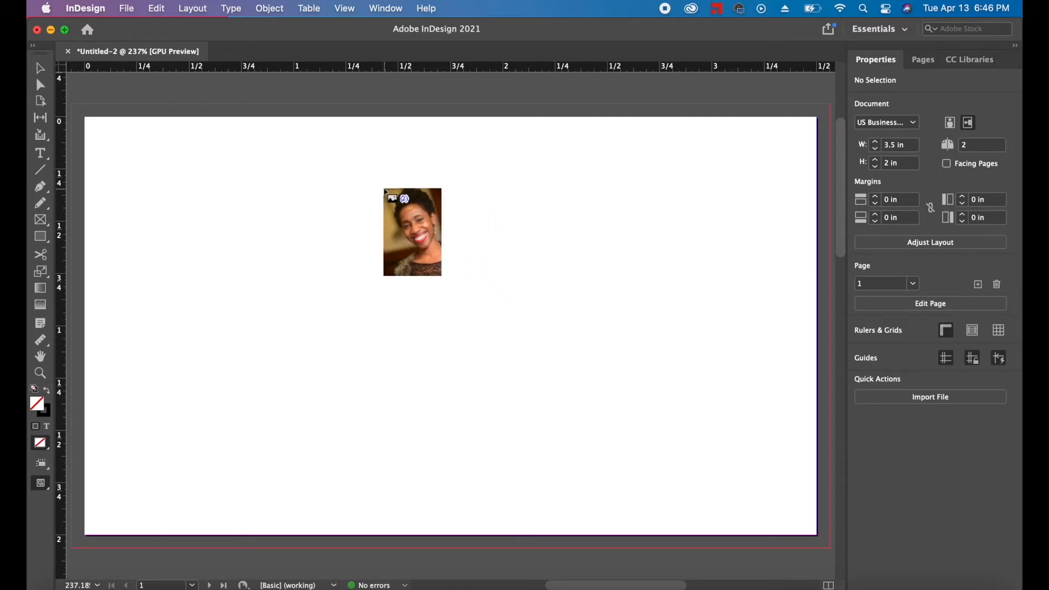
Cycle the loaded images to the portrait and place it from the upper-left bleed corner, scaled to span the card's full height.
{"action": "key", "text": "Right"}
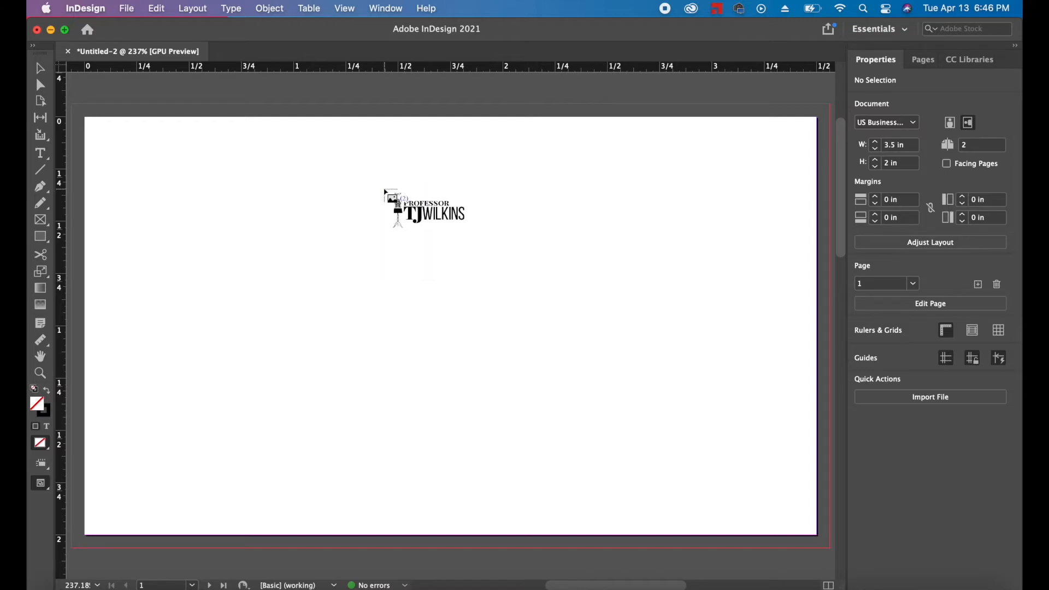
{"action": "key", "text": "Left"}
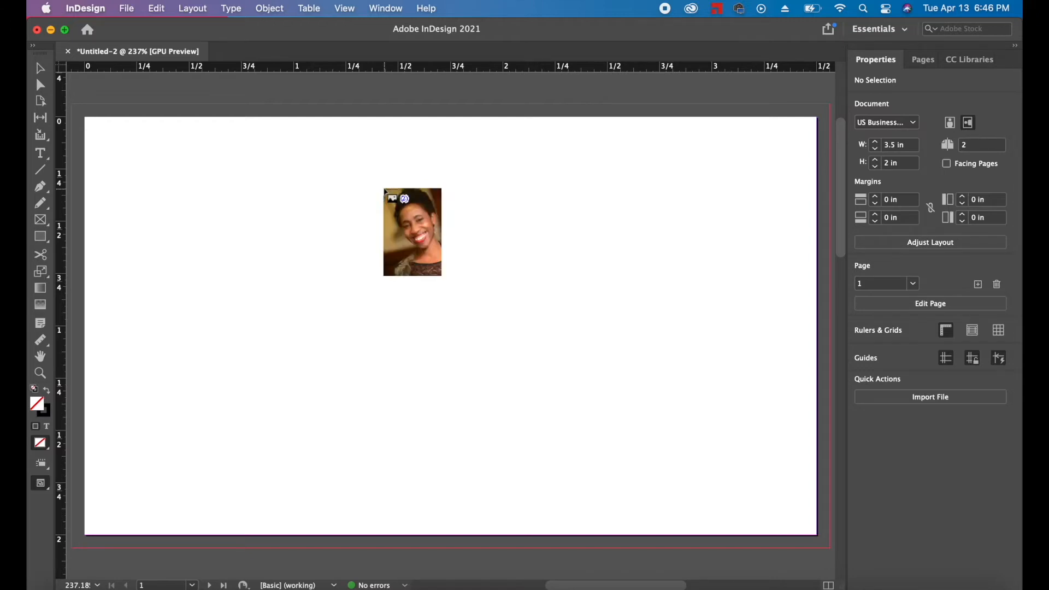
{"action": "key", "text": "Right"}
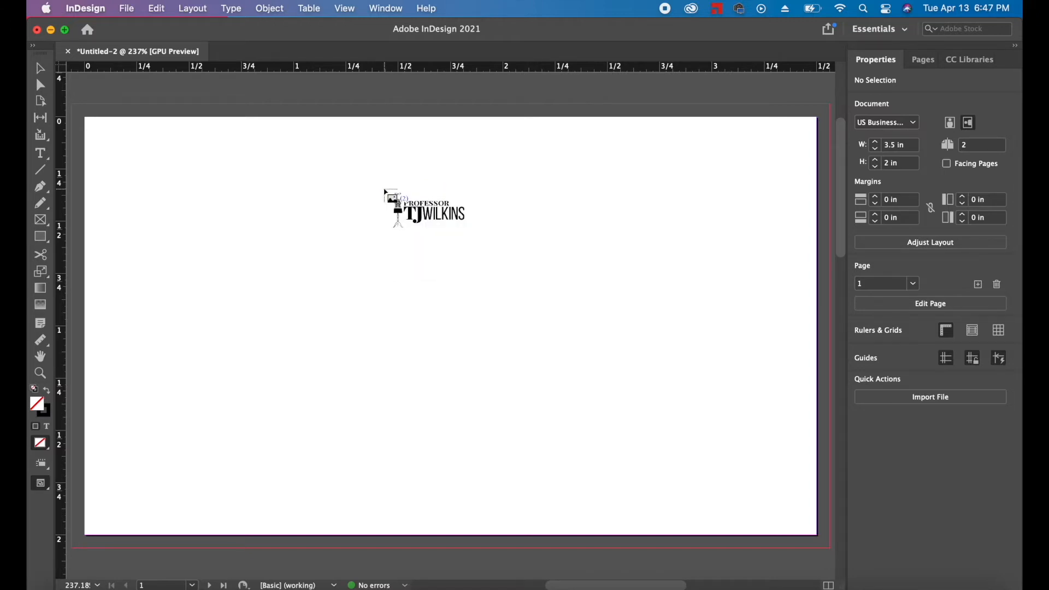
{"action": "key", "text": "Left"}
{"action": "key", "text": "Right"}
{"action": "key", "text": "Left"}
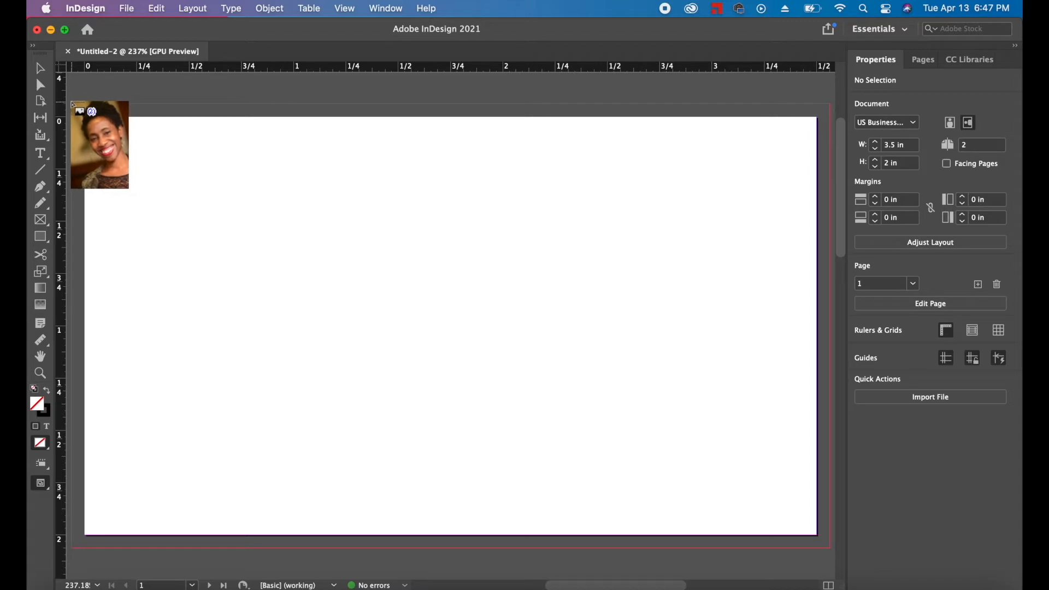
{"action": "mouse_move", "coordinate": [73, 104]}
{"action": "left_mouse_down"}
{"action": "mouse_move", "coordinate": [101, 118]}
{"action": "mouse_move", "coordinate": [375, 390]}
{"action": "mouse_move", "coordinate": [366, 375]}
{"action": "left_mouse_up"}
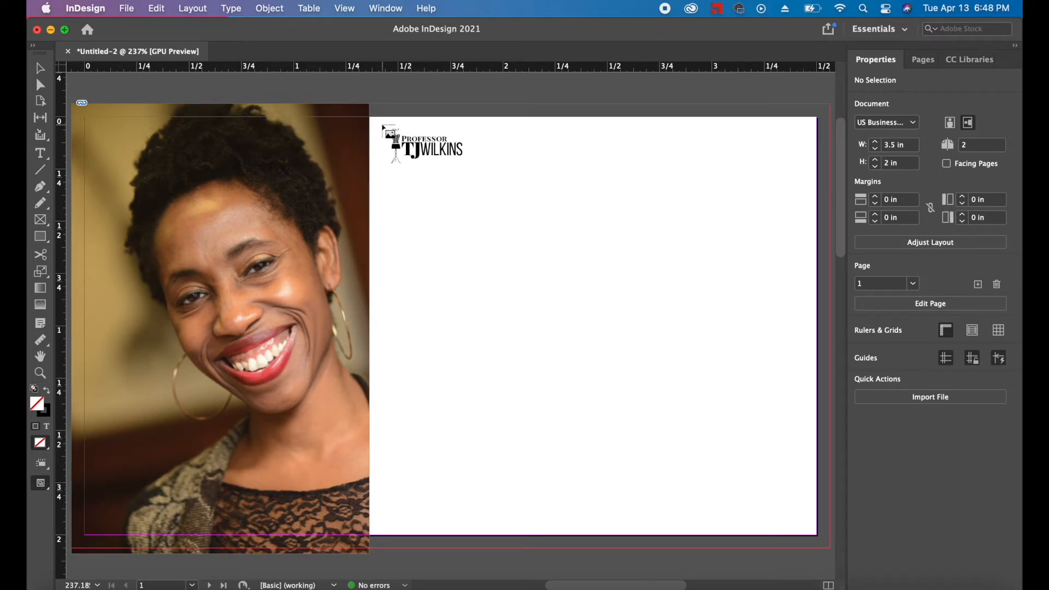
Place the loaded logo on the blank area beside the portrait, about 1.95 in wide and 0.975 in high.
{"action": "left_click_drag", "start_coordinate": [379, 124], "coordinate": [795, 202]}
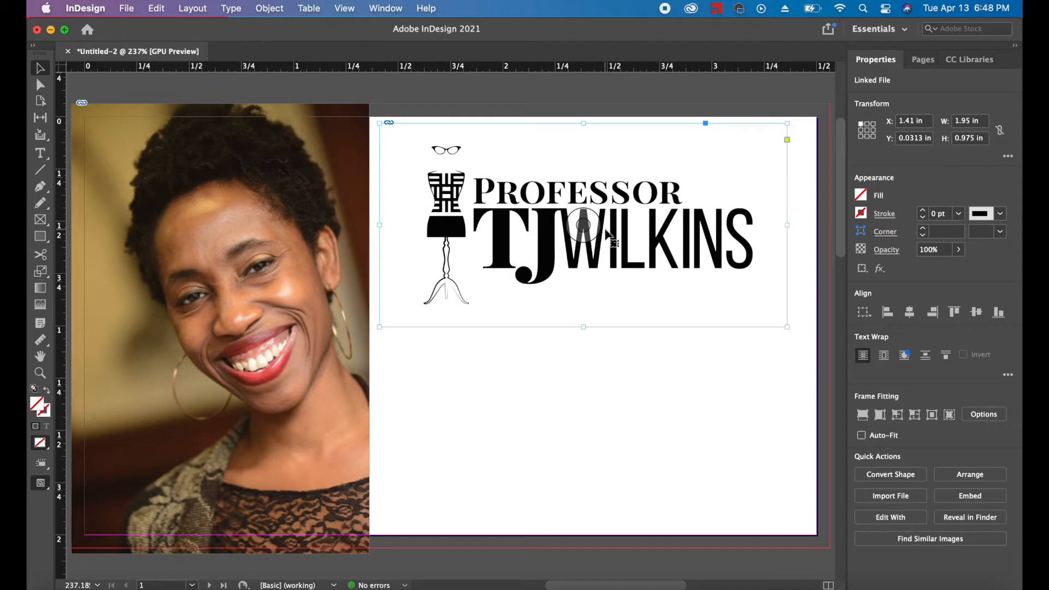
Try repositioning the logo image inside its frame with the content grabber, undoing unwanted shifts and leaving the frame in place.
{"action": "left_click", "coordinate": [584, 226]}
{"action": "left_click_drag", "start_coordinate": [592, 226], "coordinate": [605, 250]}
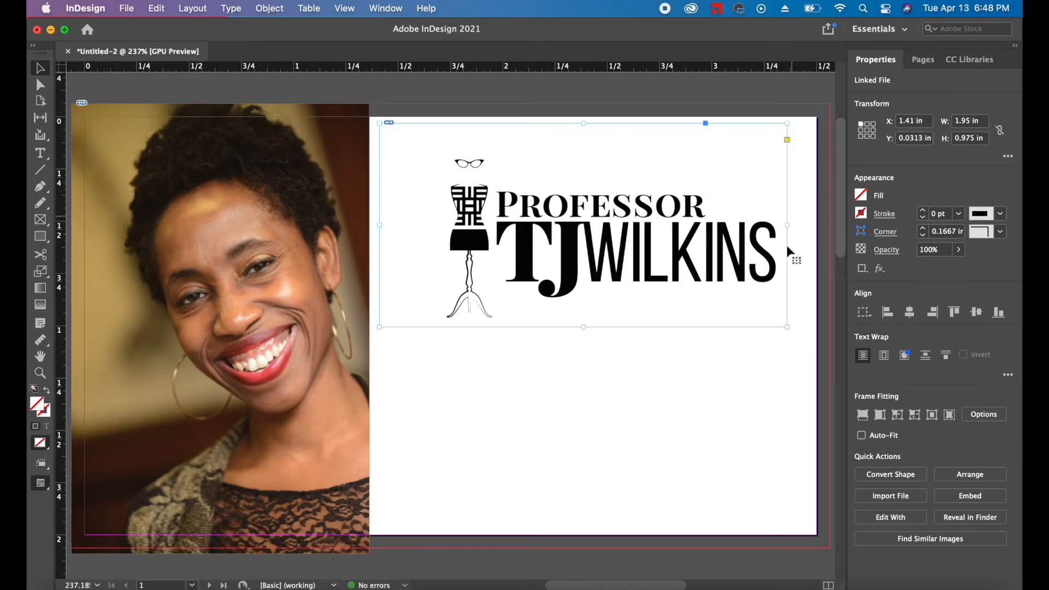
{"action": "mouse_move", "coordinate": [559, 225]}
{"action": "left_mouse_down"}
{"action": "mouse_move", "coordinate": [588, 215]}
{"action": "mouse_move", "coordinate": [591, 237]}
{"action": "mouse_move", "coordinate": [566, 240]}
{"action": "left_mouse_up"}
{"action": "key", "text": "super+z"}
{"action": "key", "text": "super+z"}
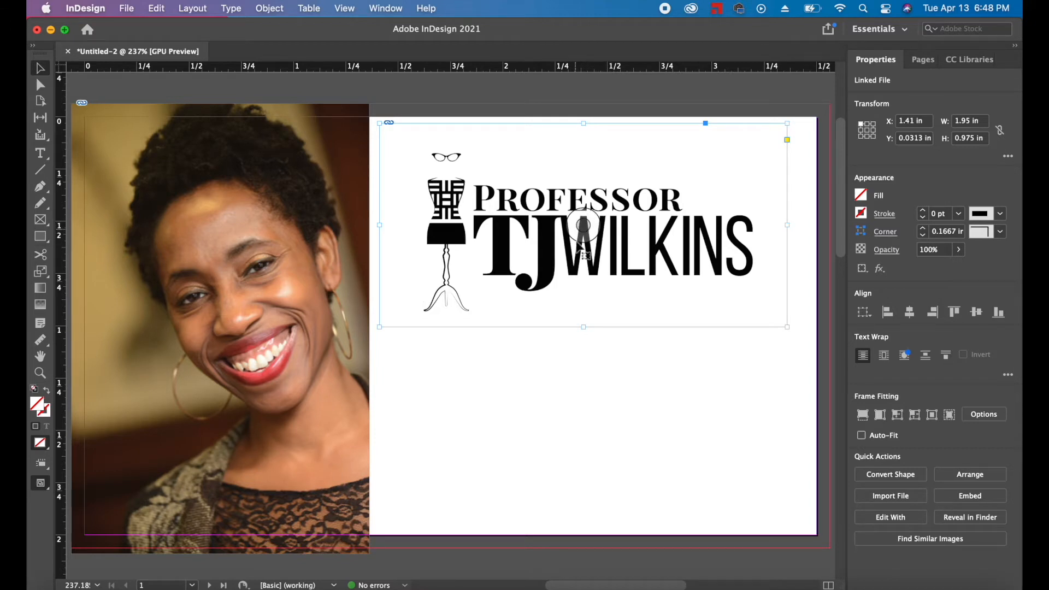
{"action": "left_click_drag", "start_coordinate": [586, 222], "coordinate": [579, 223]}
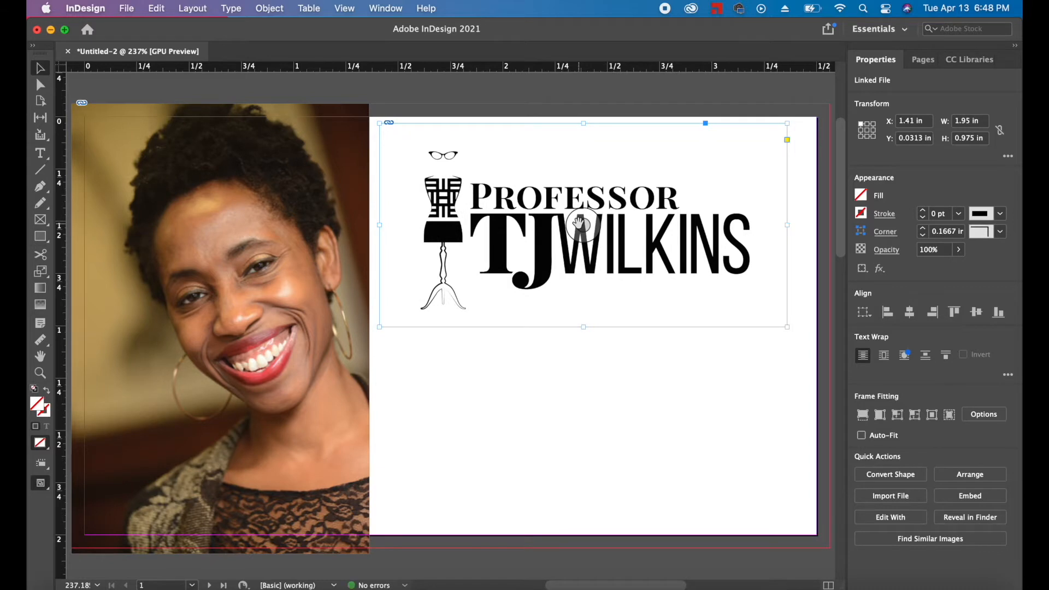
{"action": "left_click", "coordinate": [582, 229]}
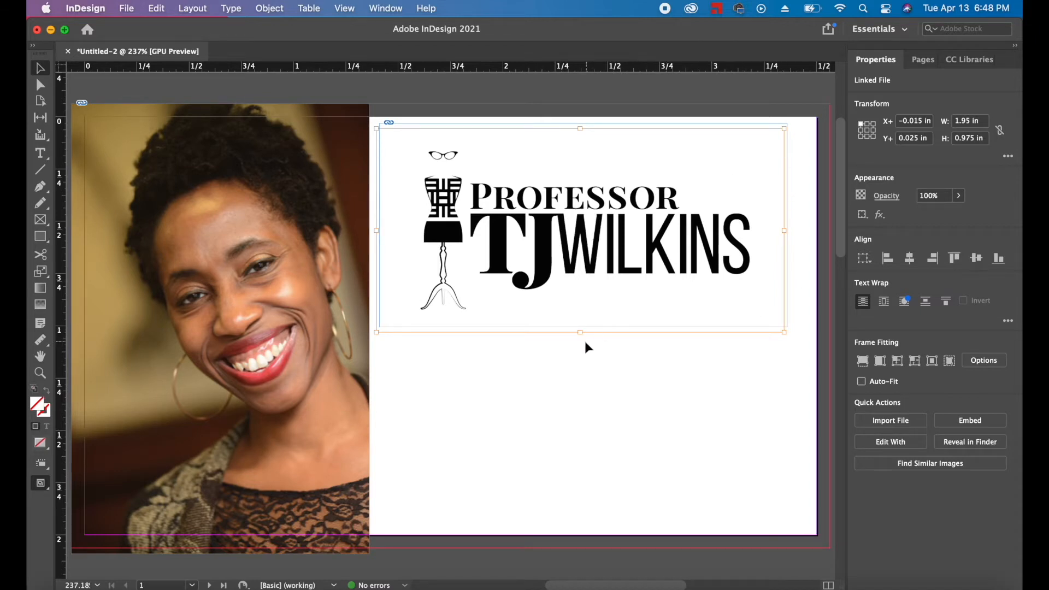
Shrink the logo image inside its frame to about 1.78 by 0.66 in and shift it about 0.1 in to the right.
{"action": "mouse_move", "coordinate": [580, 333]}
{"action": "left_mouse_down"}
{"action": "mouse_move", "coordinate": [582, 293]}
{"action": "mouse_move", "coordinate": [585, 333]}
{"action": "left_mouse_up"}
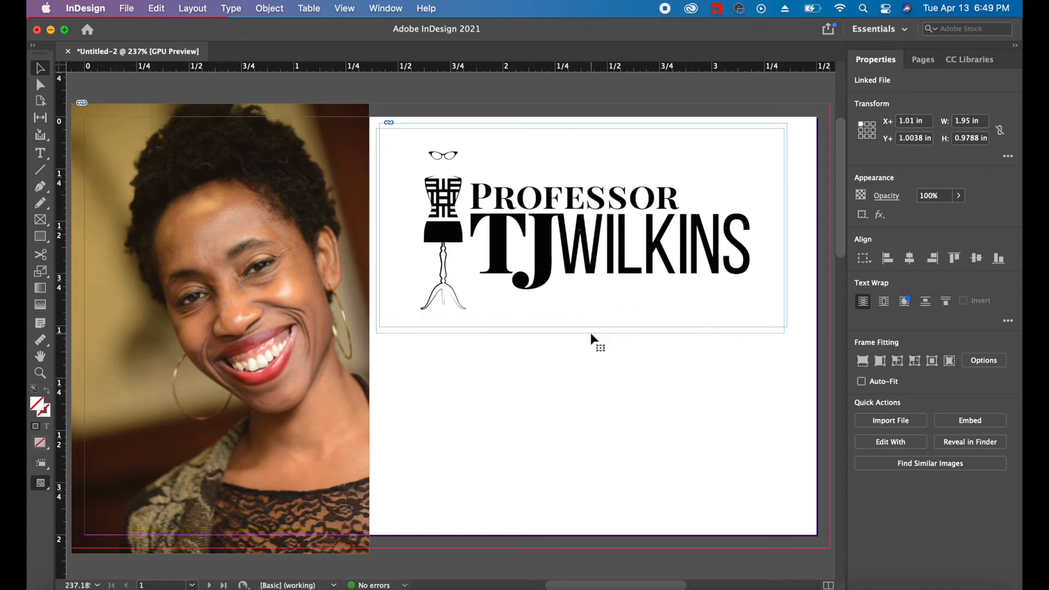
{"action": "left_click_drag", "start_coordinate": [785, 336], "coordinate": [748, 267]}
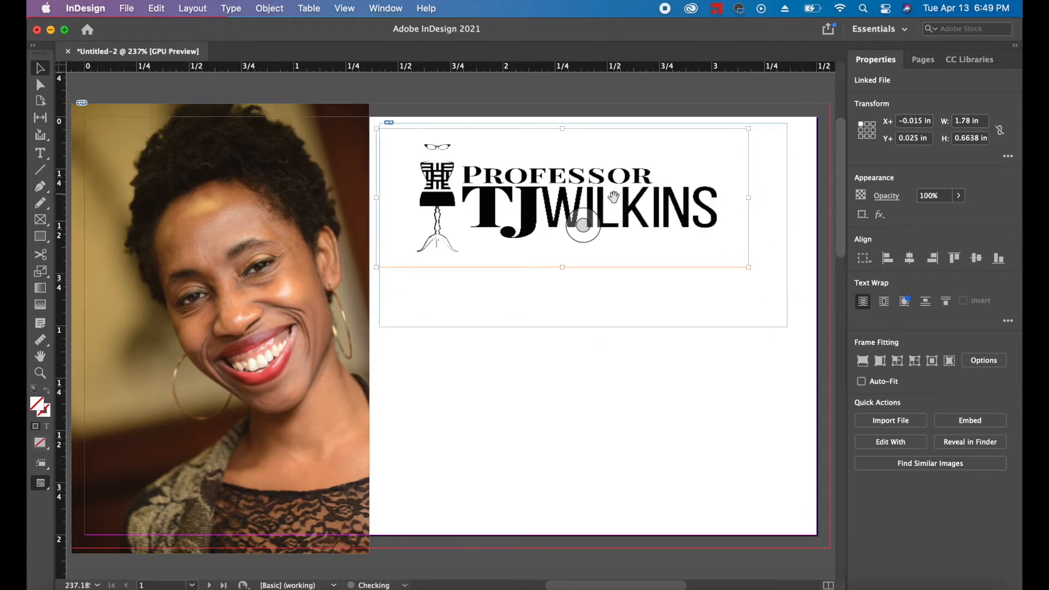
{"action": "left_click", "coordinate": [582, 200]}
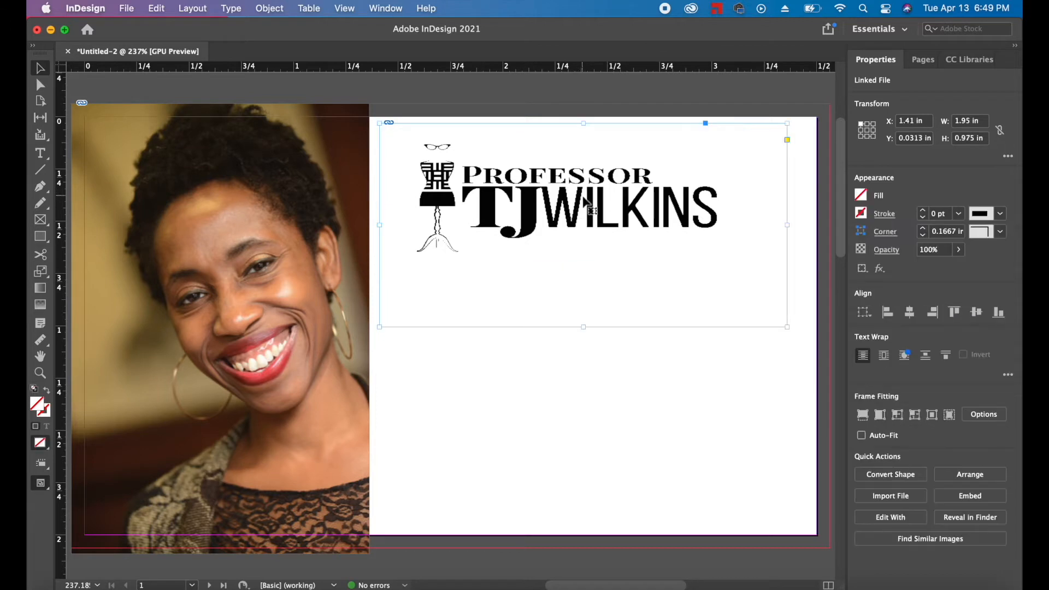
{"action": "left_click_drag", "start_coordinate": [583, 225], "coordinate": [604, 225]}
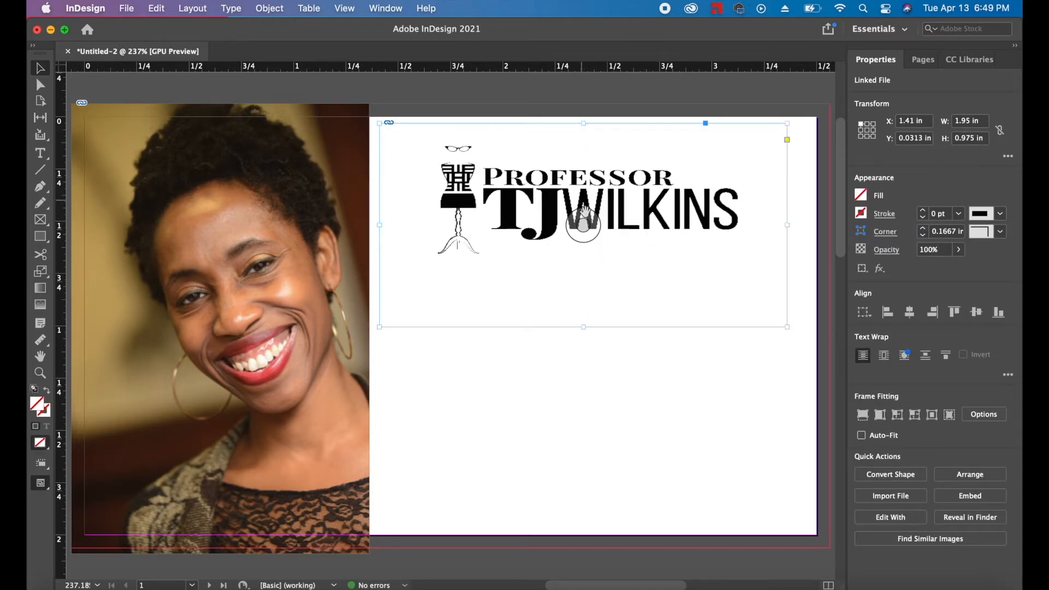
Stretch the logo image horizontally on both sides to fill the full 1.95 in width of its frame.
{"action": "left_click", "coordinate": [584, 224]}
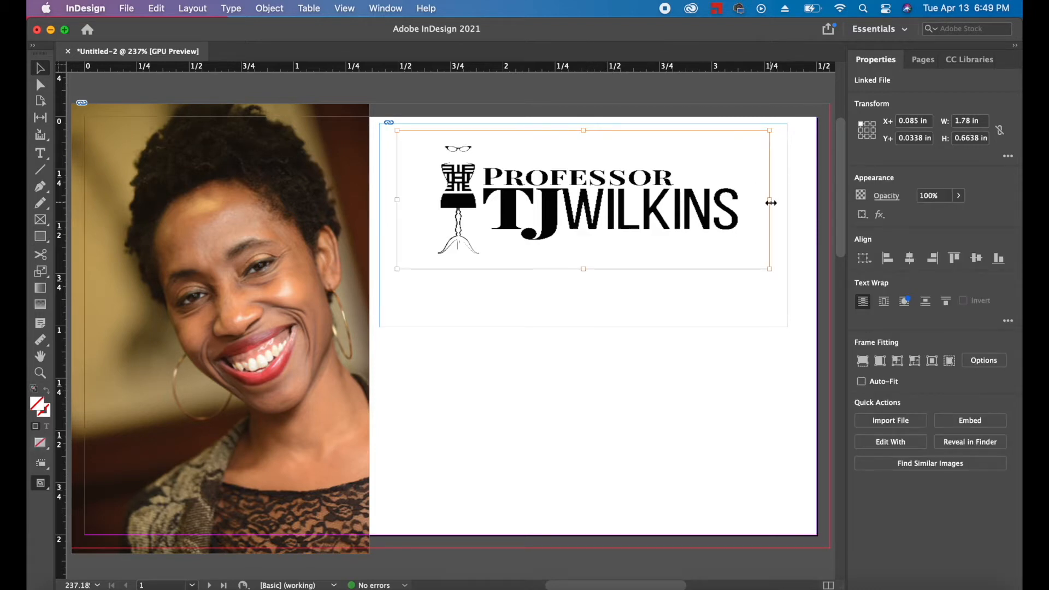
{"action": "left_click_drag", "start_coordinate": [771, 203], "coordinate": [787, 202]}
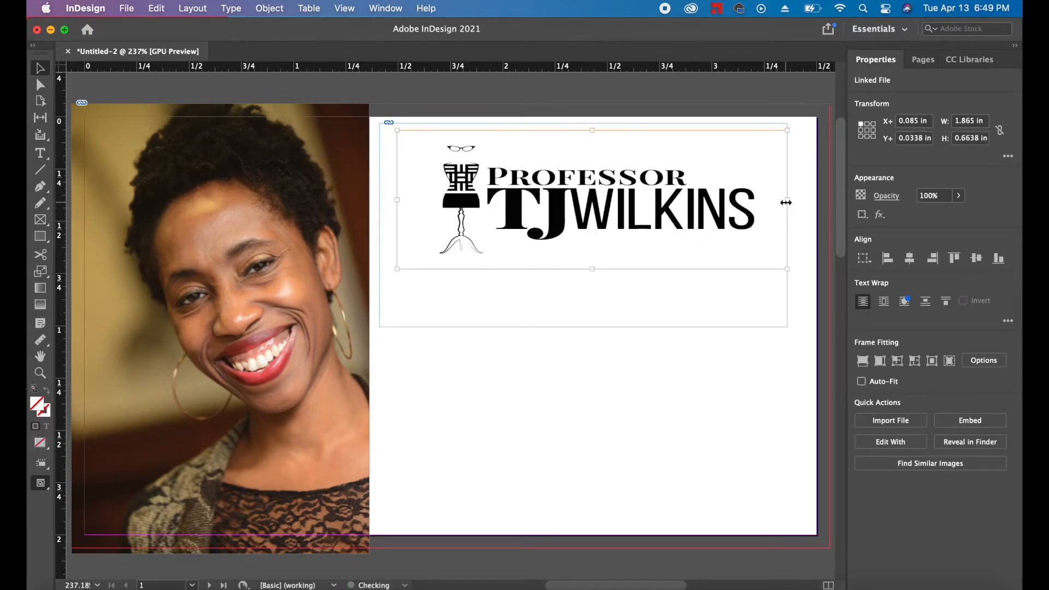
{"action": "left_click_drag", "start_coordinate": [397, 200], "coordinate": [379, 200]}
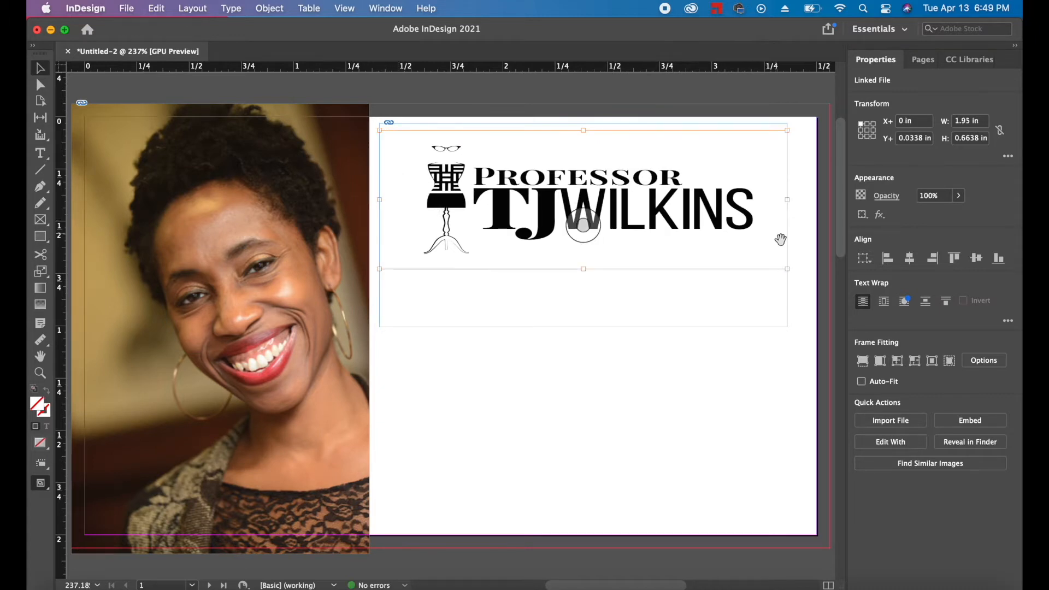
Scale the logo image down to about 1.64 by 0.53 in, with its top against the frame's upper edge.
{"action": "left_click_drag", "start_coordinate": [787, 270], "coordinate": [765, 250]}
{"action": "left_click_drag", "start_coordinate": [680, 196], "coordinate": [694, 195]}
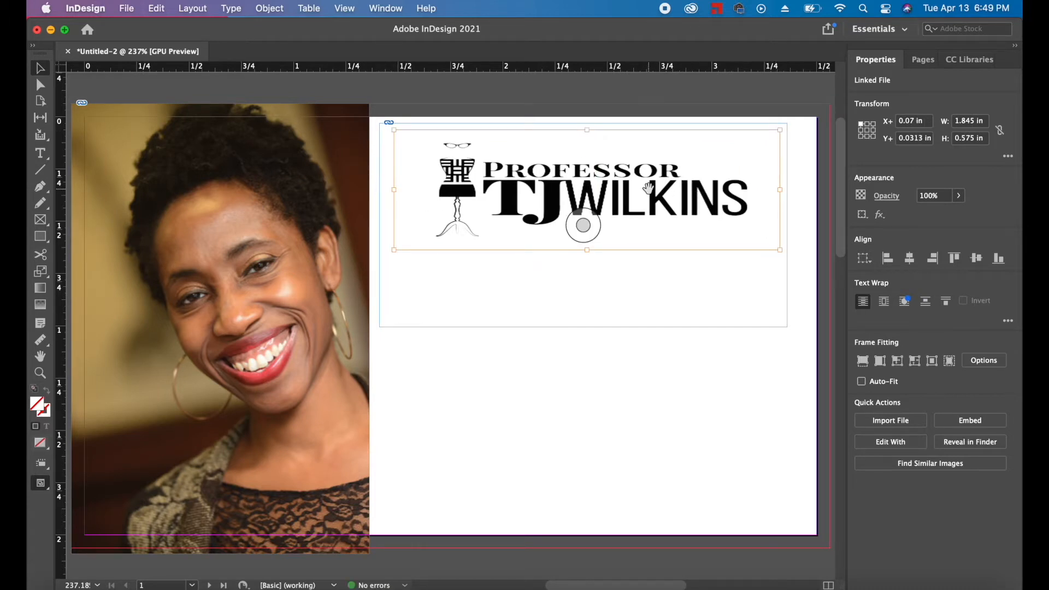
{"action": "left_click_drag", "start_coordinate": [586, 249], "coordinate": [585, 261]}
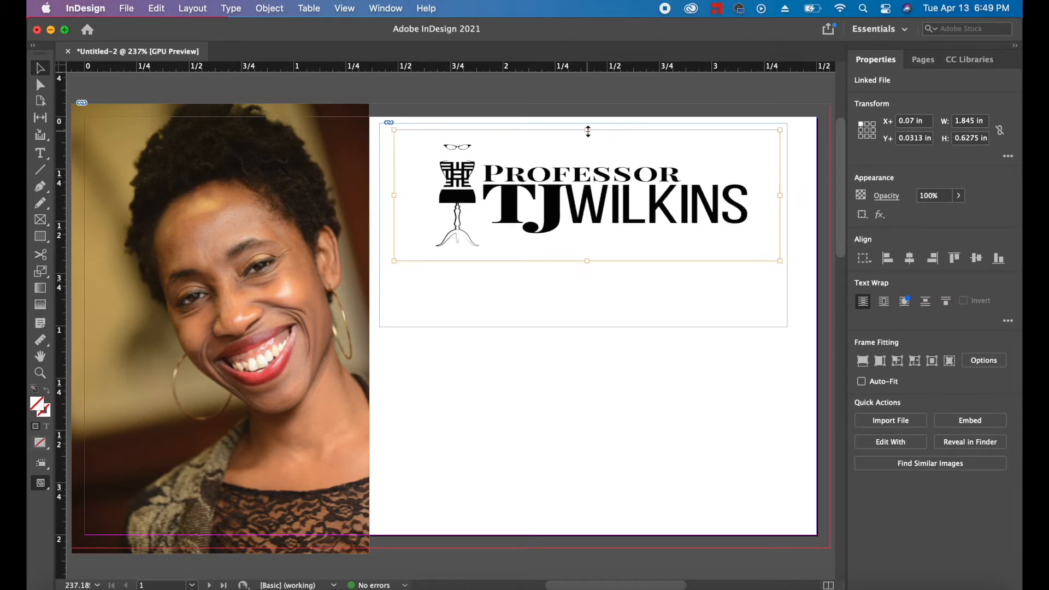
{"action": "left_click_drag", "start_coordinate": [586, 129], "coordinate": [585, 122]}
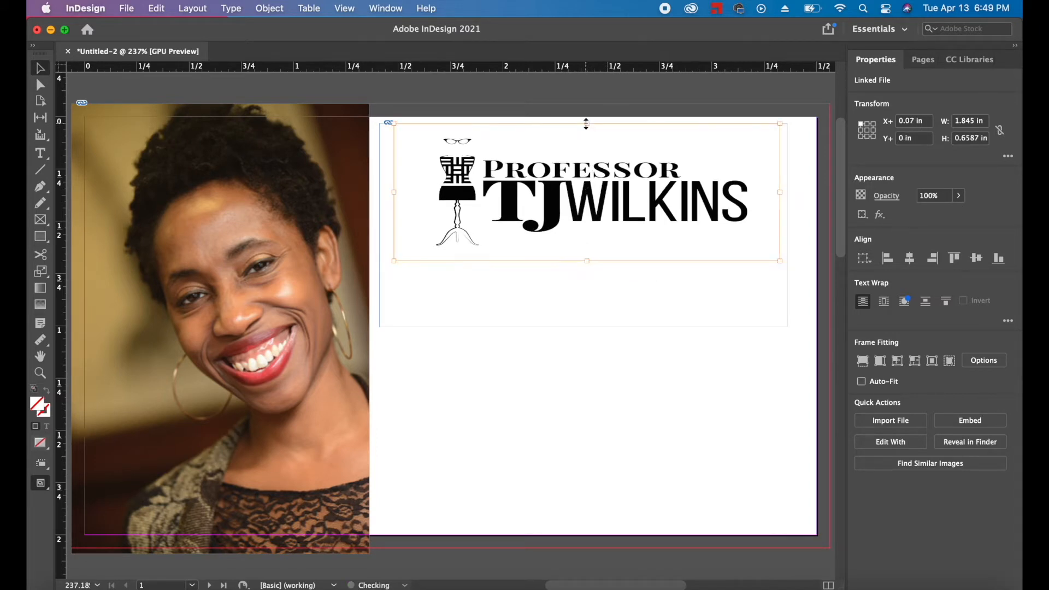
{"action": "left_click_drag", "start_coordinate": [779, 260], "coordinate": [752, 213]}
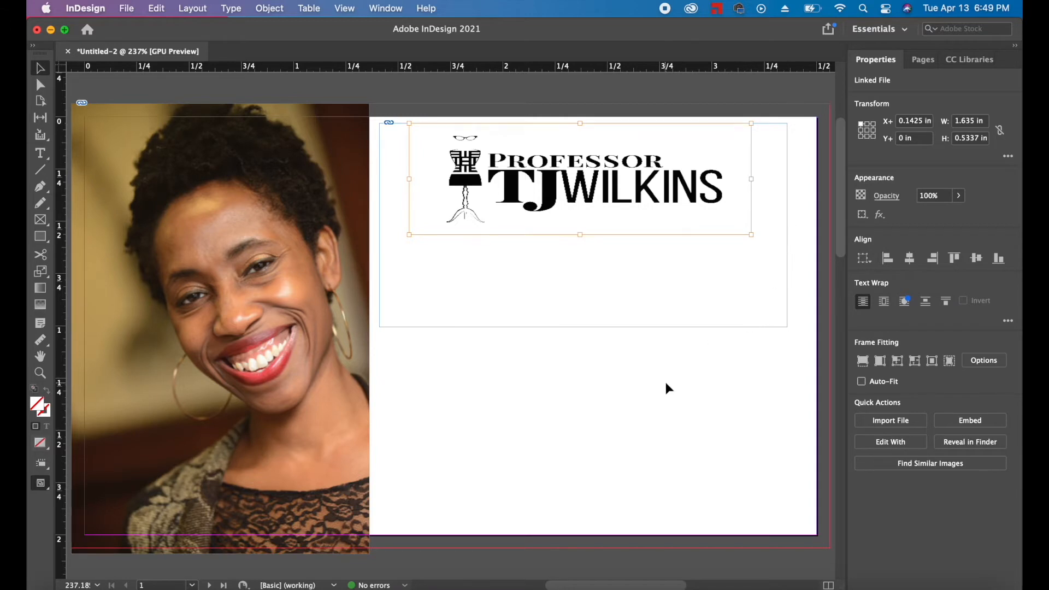
Try moving the whole logo frame slightly left, and undo the move.
{"action": "left_click", "coordinate": [626, 298]}
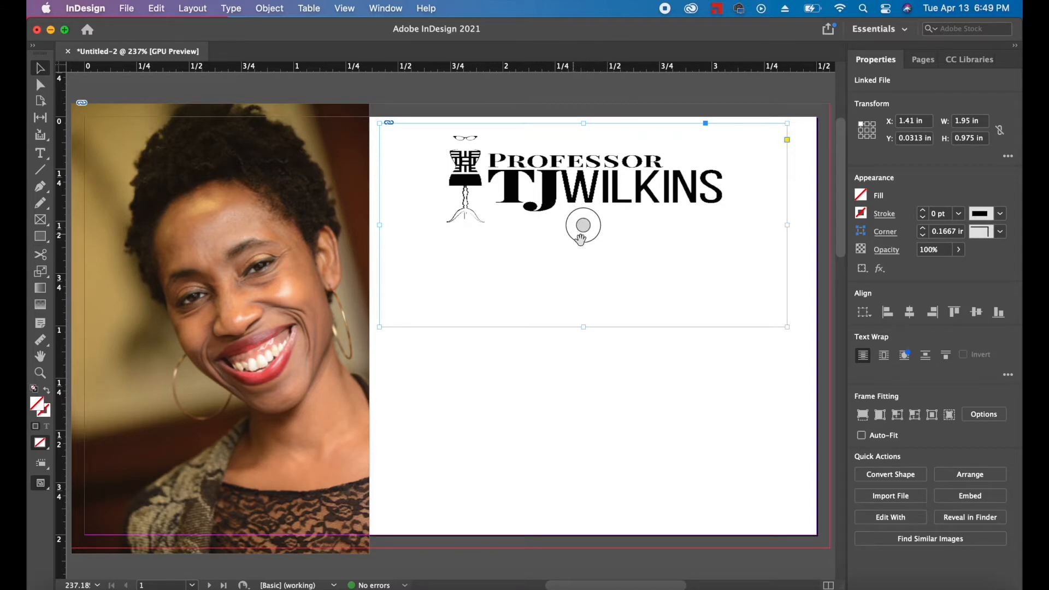
{"action": "left_click_drag", "start_coordinate": [693, 304], "coordinate": [666, 304]}
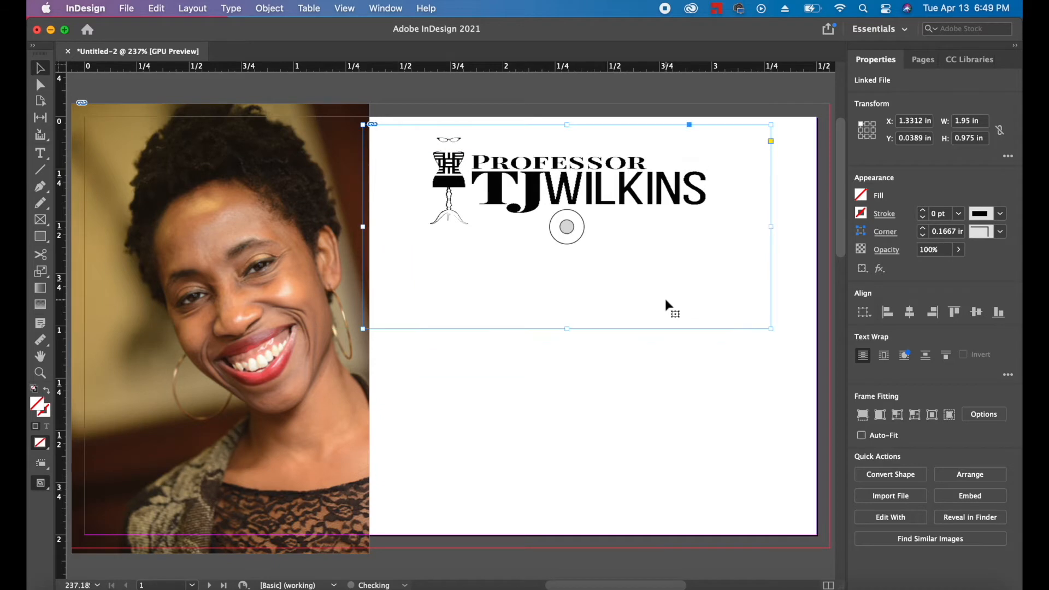
{"action": "key", "text": "super+z"}
{"action": "key", "text": "super+z"}
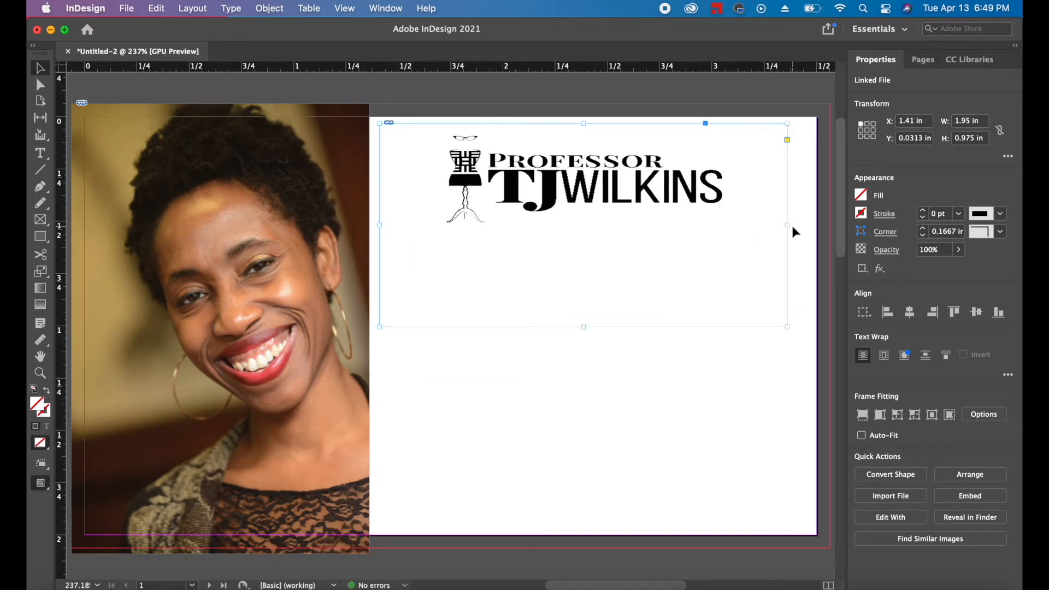
Enlarge the logo image inside its frame to about 1.69 by 0.65 in.
{"action": "left_click", "coordinate": [583, 224]}
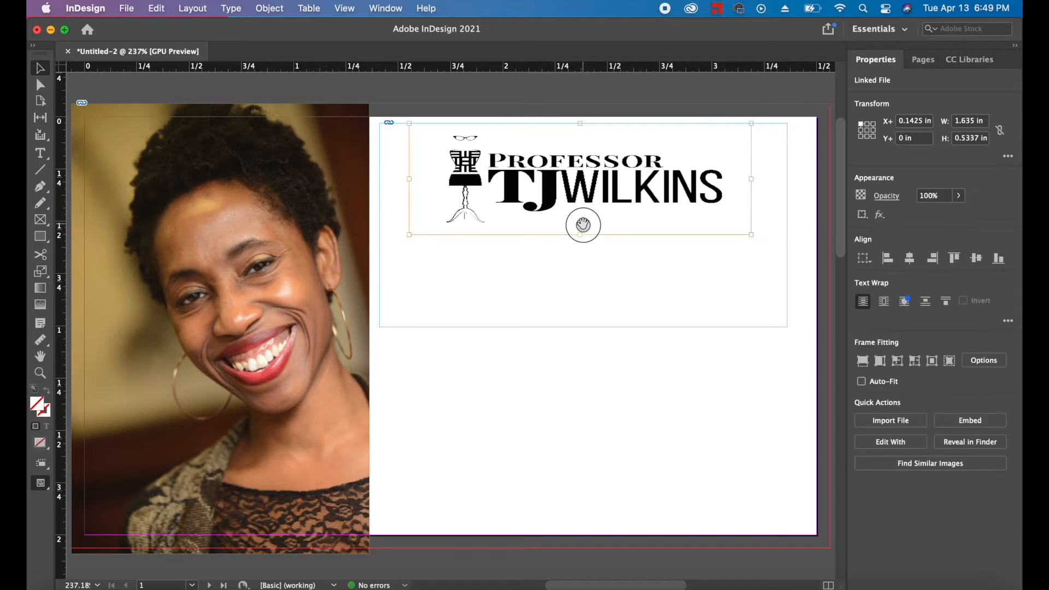
{"action": "left_click_drag", "start_coordinate": [752, 237], "coordinate": [757, 248]}
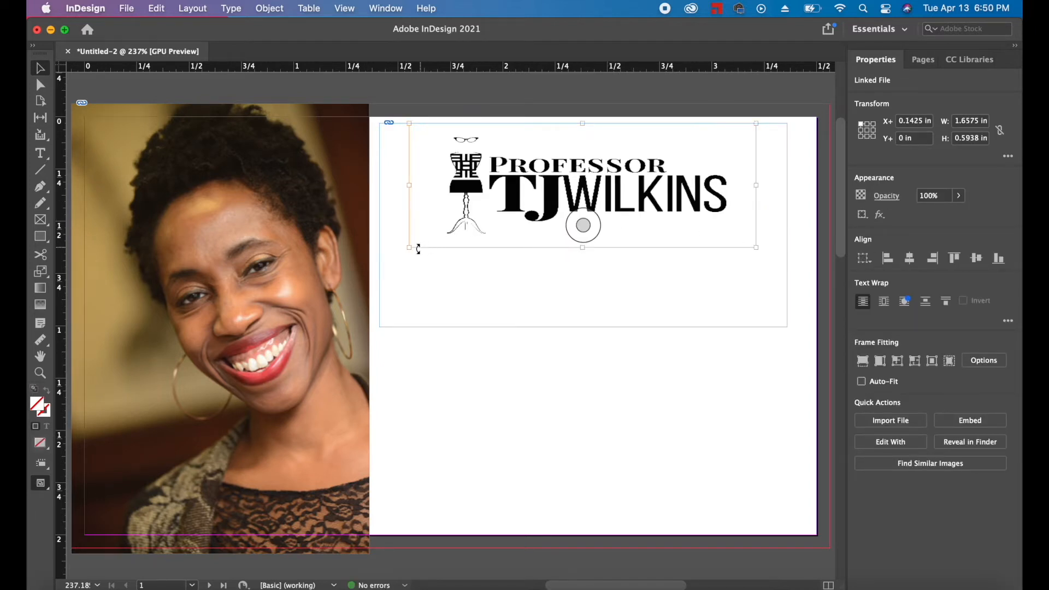
{"action": "left_click_drag", "start_coordinate": [409, 250], "coordinate": [403, 260]}
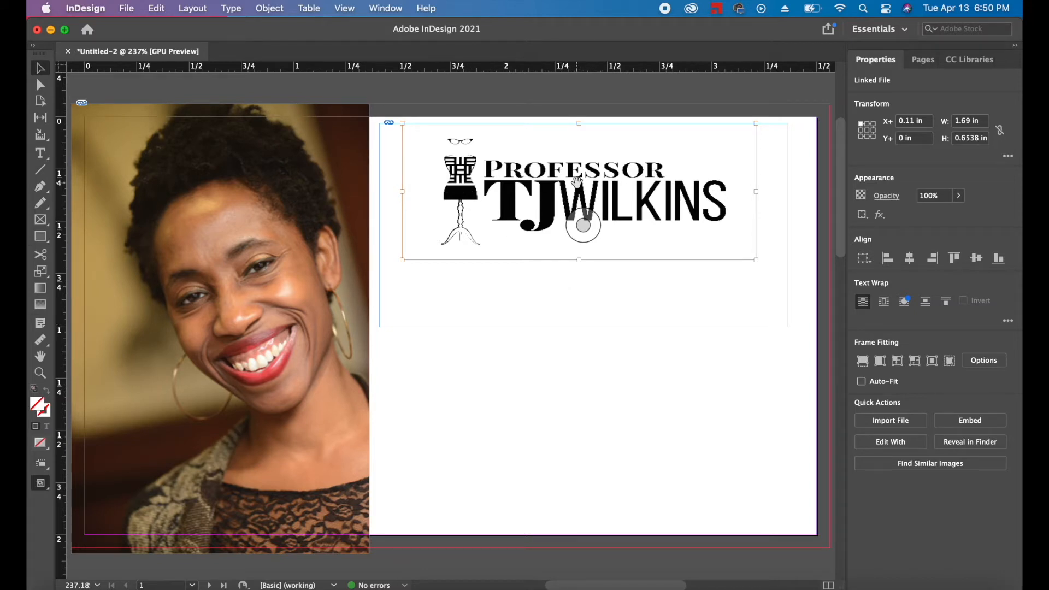
Apply Fit Frame to Content to the logo and deselect it.
{"action": "left_click", "coordinate": [268, 9]}
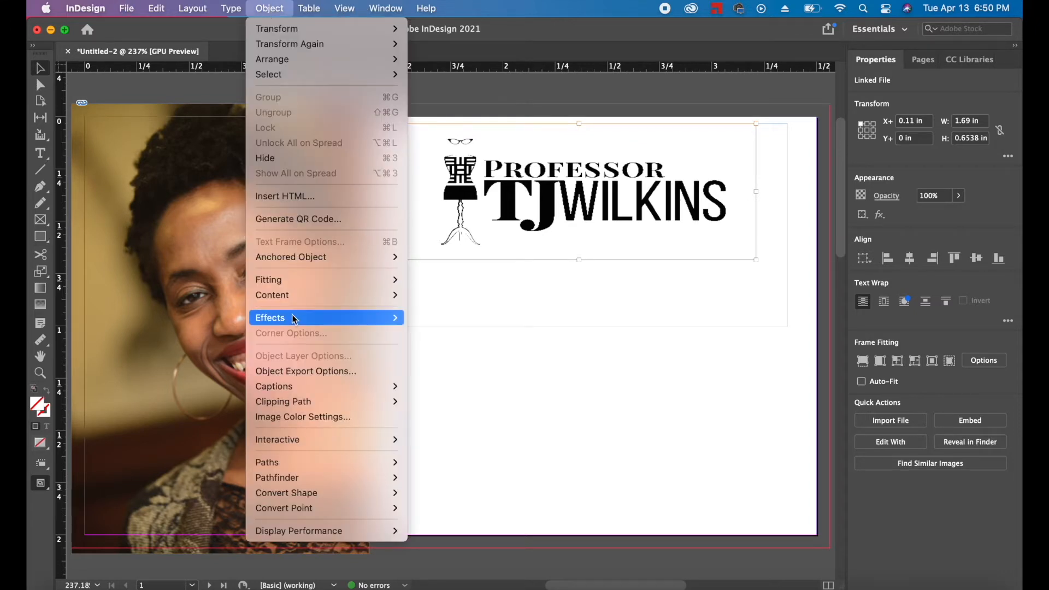
{"action": "mouse_move", "coordinate": [293, 281]}
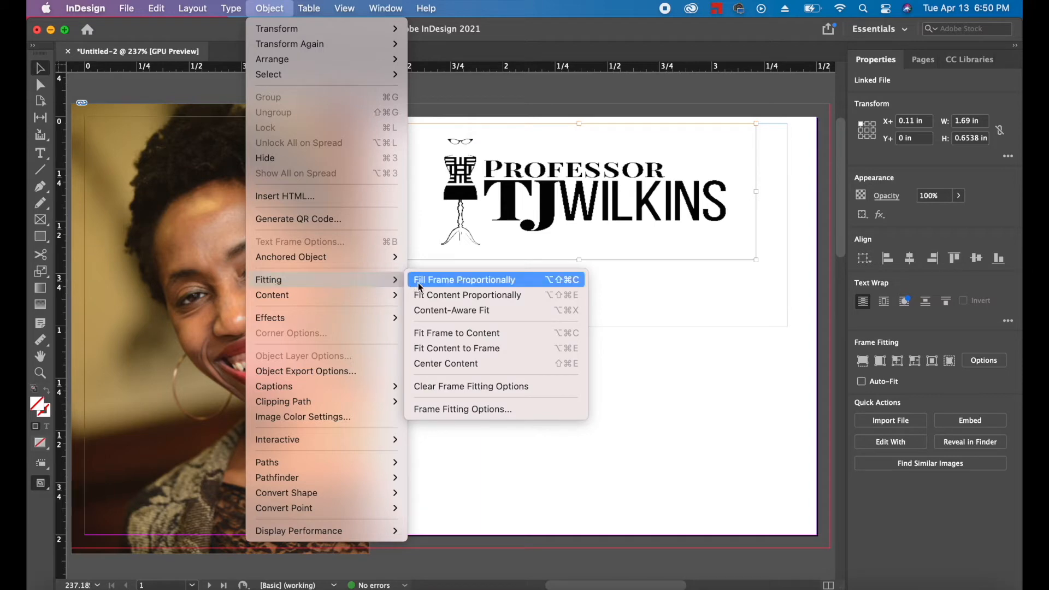
{"action": "left_click", "coordinate": [440, 334]}
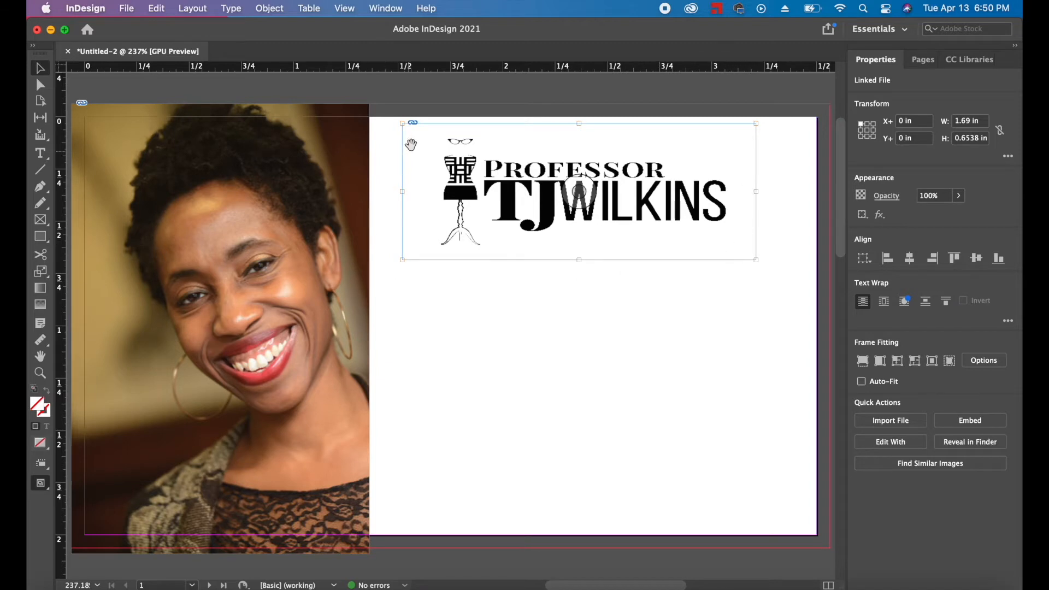
{"action": "left_click", "coordinate": [483, 341]}
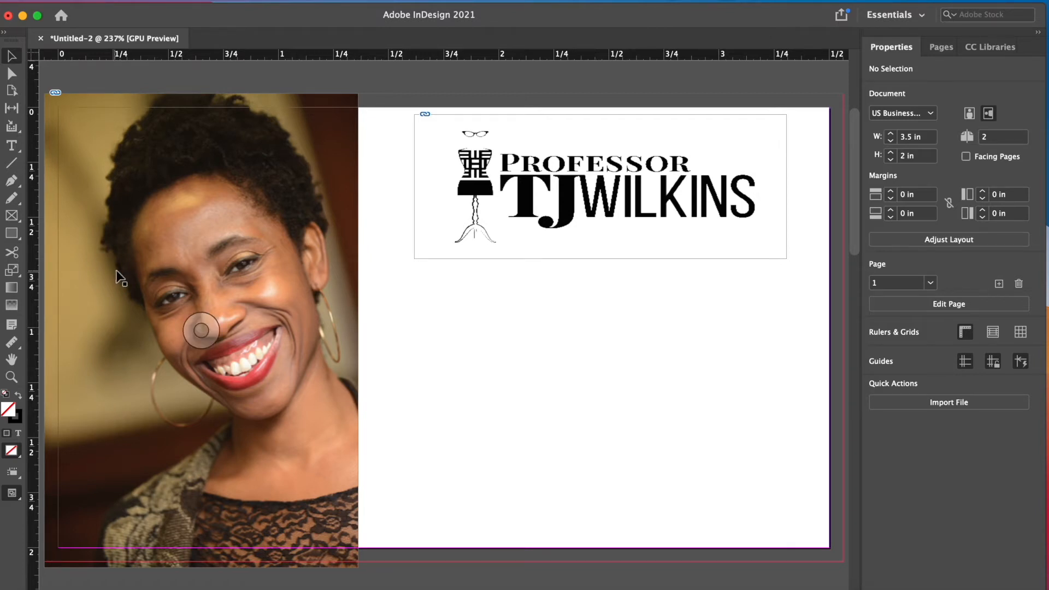
Choose the Rectangle tool and set its fill to the light cream colour f2e7d6.
{"action": "left_click", "coordinate": [12, 234]}
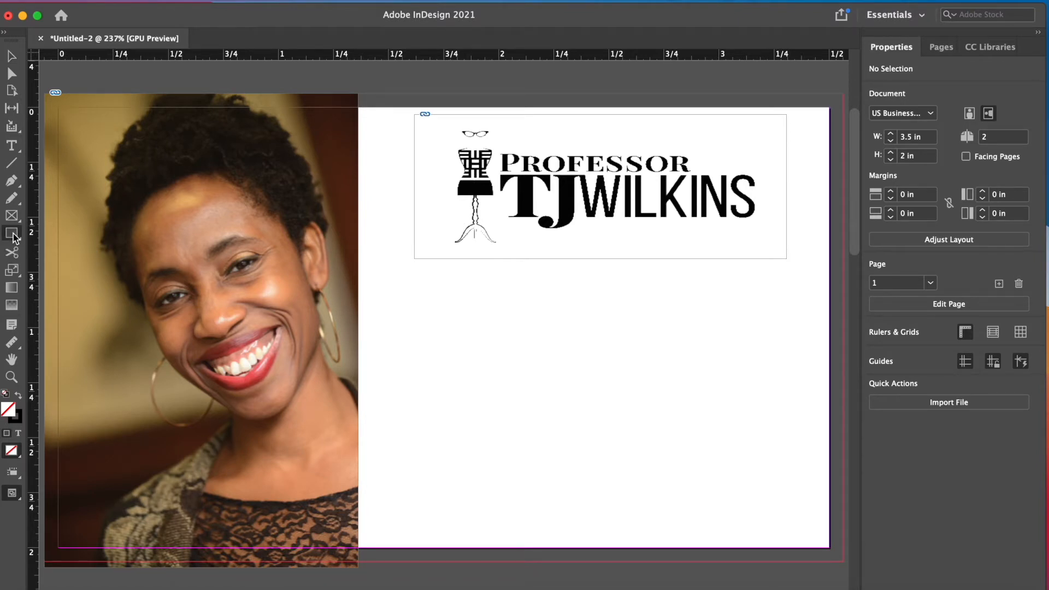
{"action": "double_click", "coordinate": [7, 411]}
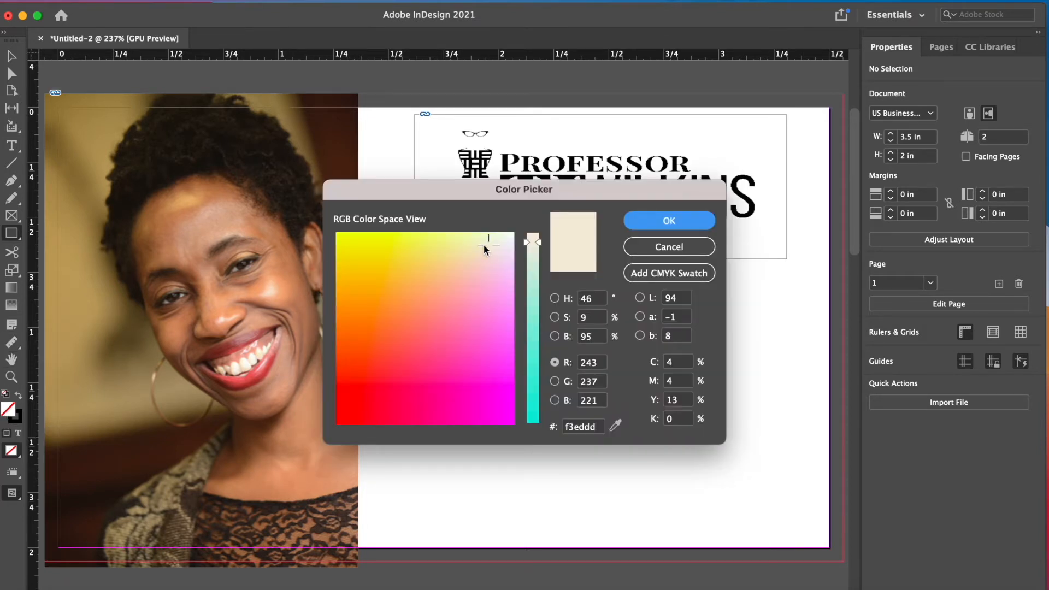
{"action": "mouse_move", "coordinate": [490, 246]}
{"action": "left_mouse_down"}
{"action": "mouse_move", "coordinate": [483, 234]}
{"action": "mouse_move", "coordinate": [485, 249]}
{"action": "left_mouse_up"}
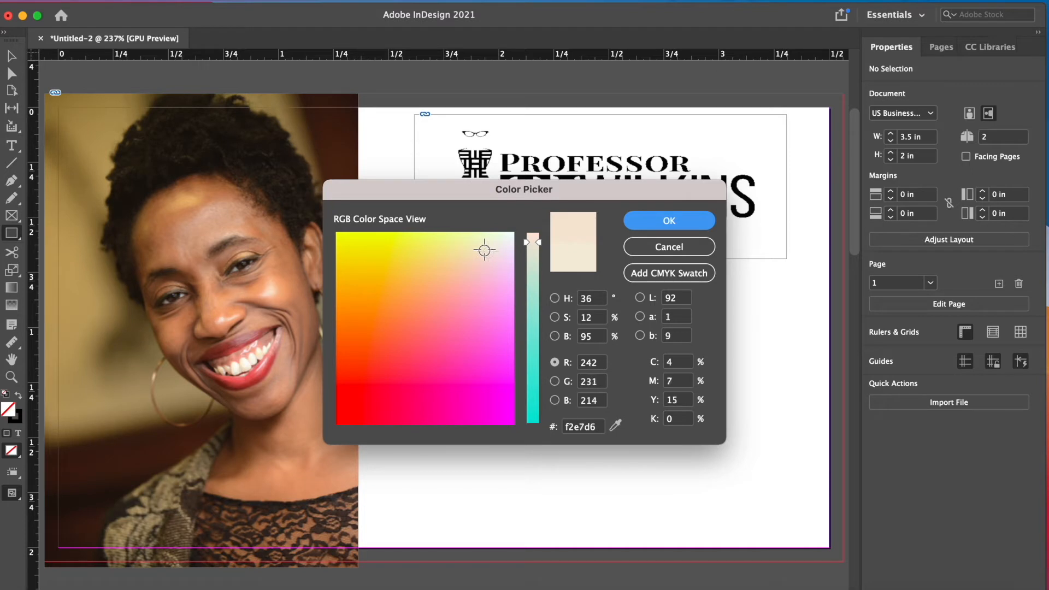
{"action": "left_click", "coordinate": [687, 221]}
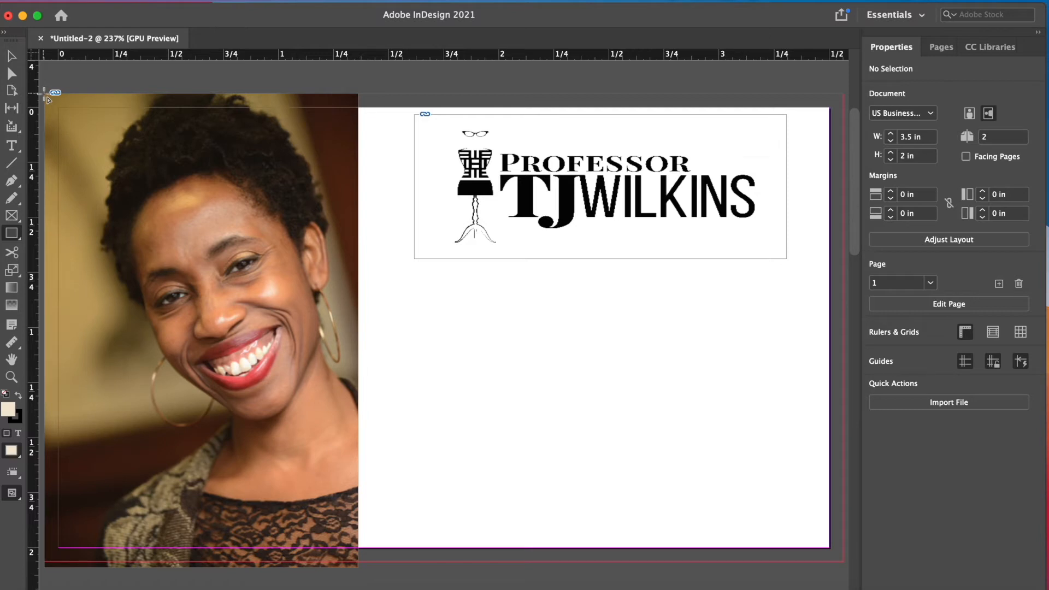
Draw a 3.625 by 2.125 in filled rectangle covering the whole card out to the bleed lines.
{"action": "mouse_move", "coordinate": [44, 93]}
{"action": "left_mouse_down"}
{"action": "mouse_move", "coordinate": [578, 354]}
{"action": "mouse_move", "coordinate": [771, 404]}
{"action": "mouse_move", "coordinate": [842, 560]}
{"action": "left_mouse_up"}
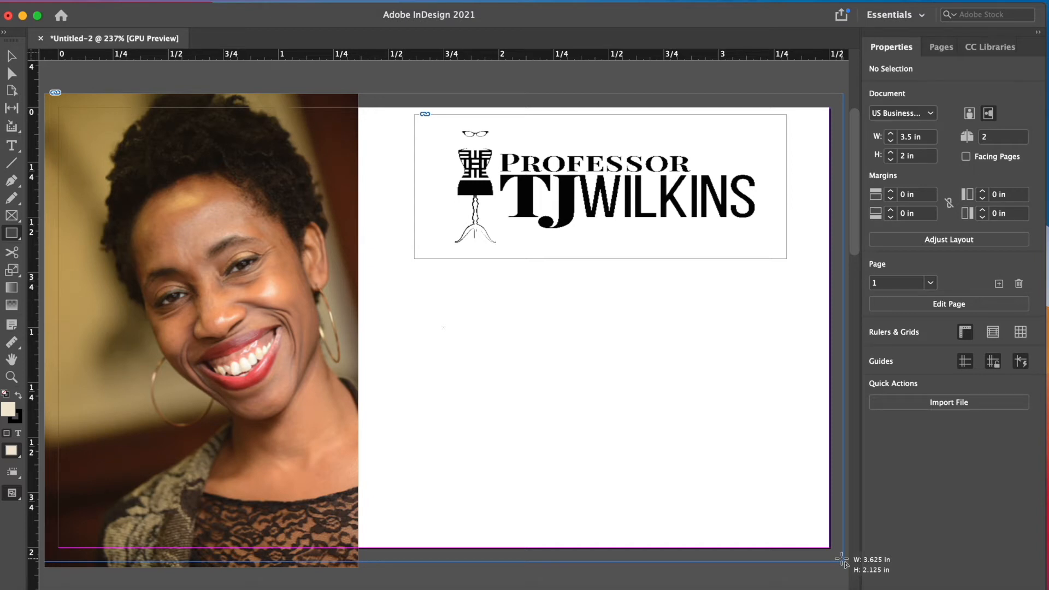
{"action": "left_click_drag", "start_coordinate": [842, 560], "coordinate": [843, 561]}
{"action": "key", "text": "v"}
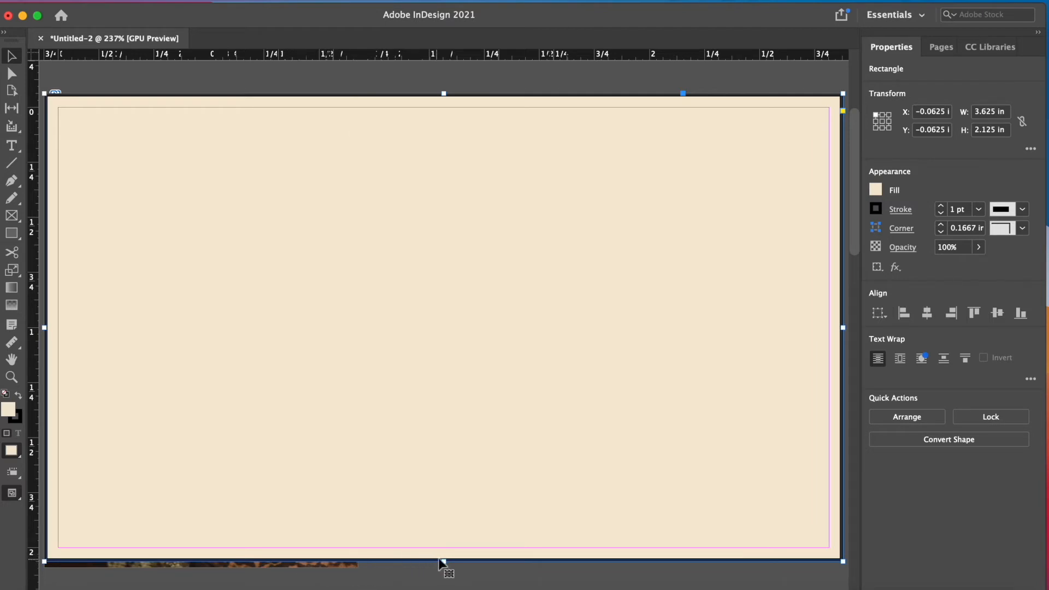
Try adjusting the cream rectangle's lower edge over the portrait, and undo the rectangle's displacement.
{"action": "left_click_drag", "start_coordinate": [443, 561], "coordinate": [444, 561]}
{"action": "left_click_drag", "start_coordinate": [444, 561], "coordinate": [443, 564]}
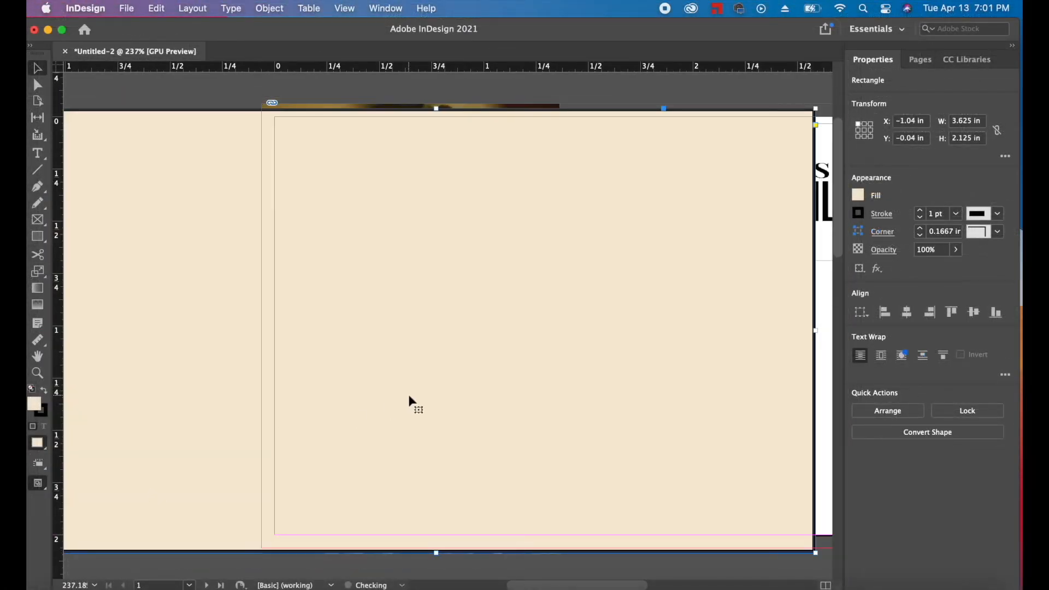
{"action": "key", "text": "super+z"}
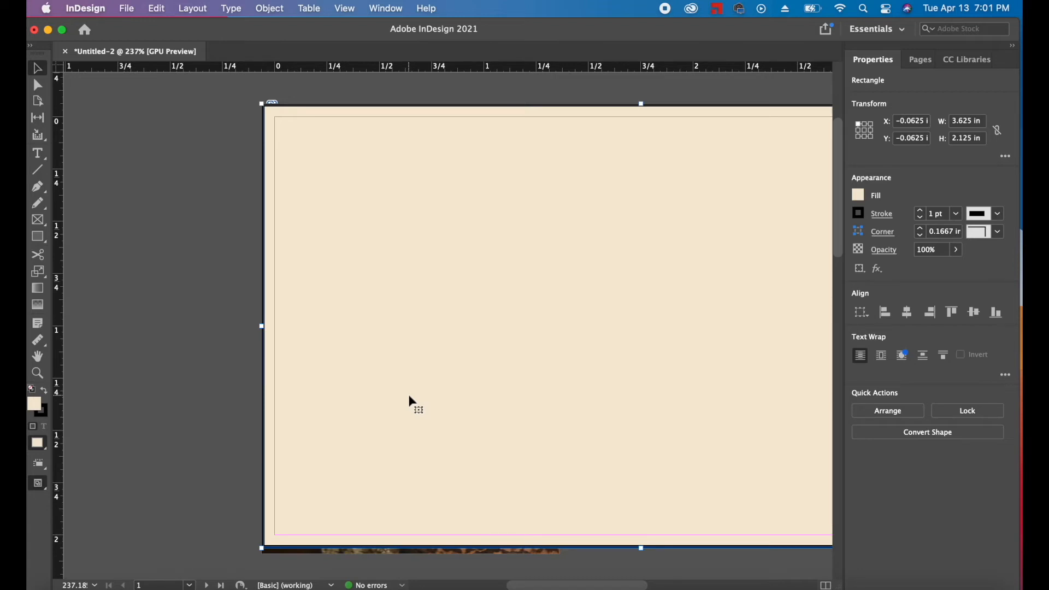
{"action": "scroll", "coordinate": [413, 403], "scroll_direction": "right", "scroll_amount": 5}
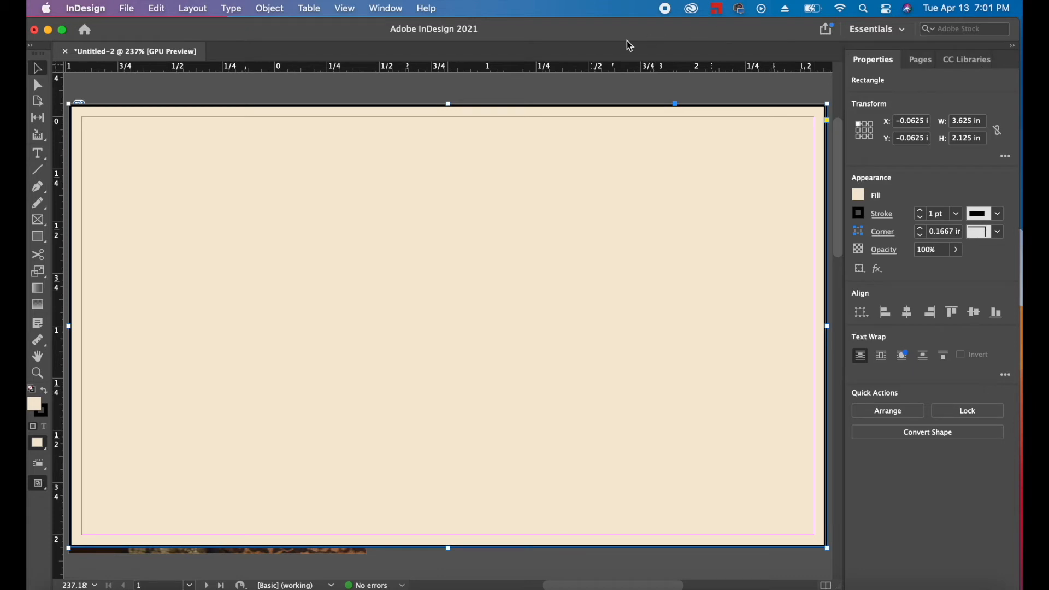
{"action": "left_click", "coordinate": [385, 9]}
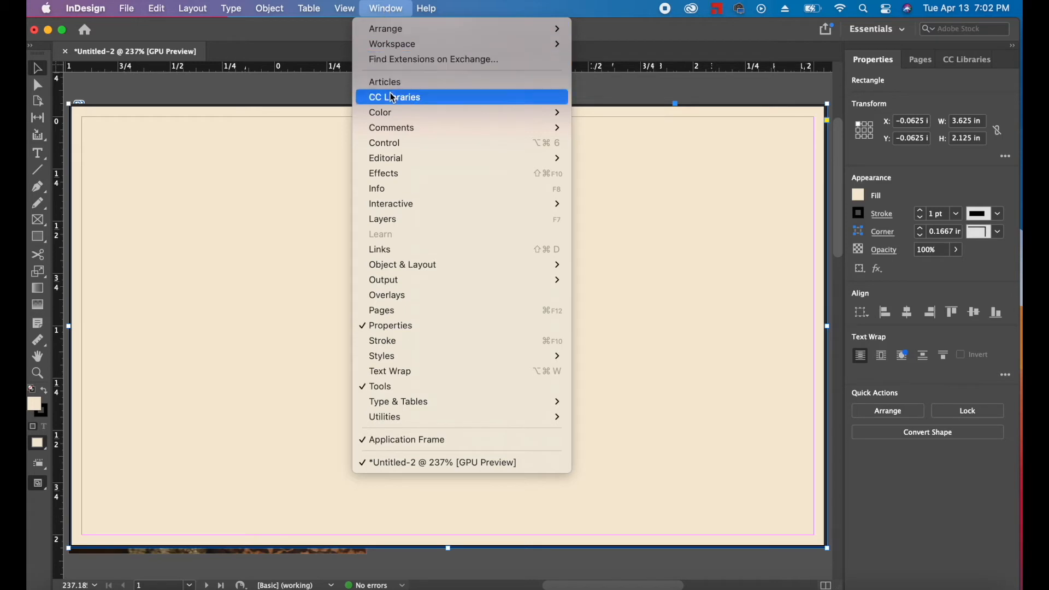
{"action": "mouse_move", "coordinate": [408, 206]}
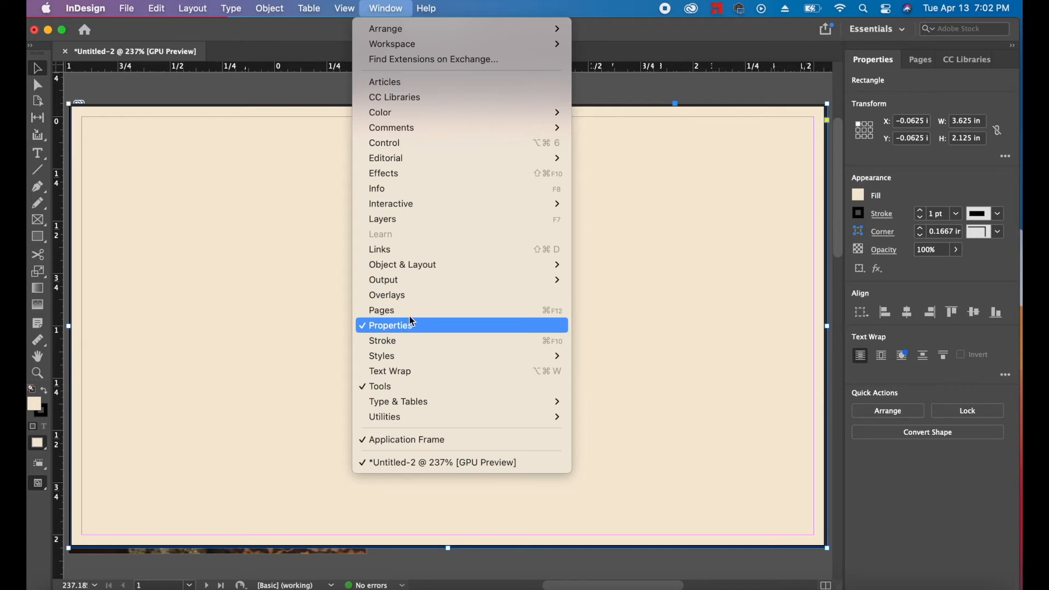
{"action": "mouse_move", "coordinate": [434, 363]}
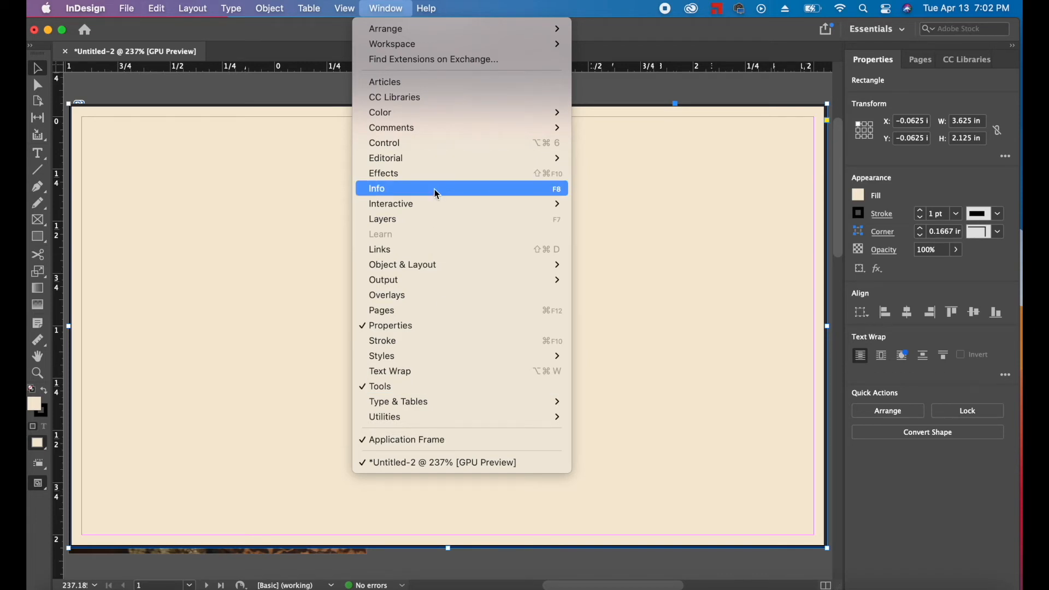
{"action": "left_click", "coordinate": [673, 19]}
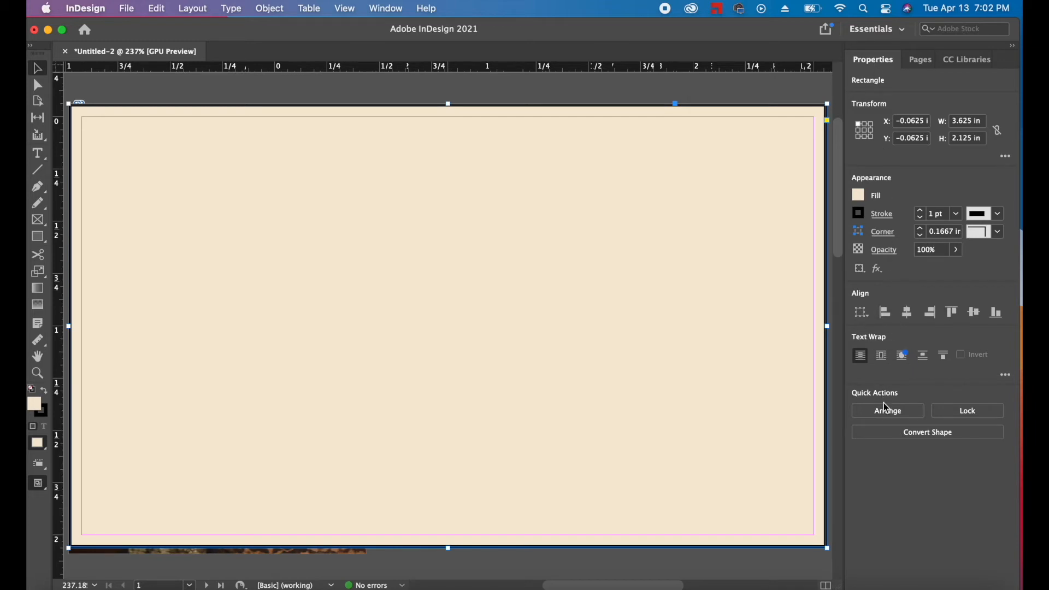
Send the cream rectangle to the back, behind the portrait and logo.
{"action": "left_click", "coordinate": [886, 417]}
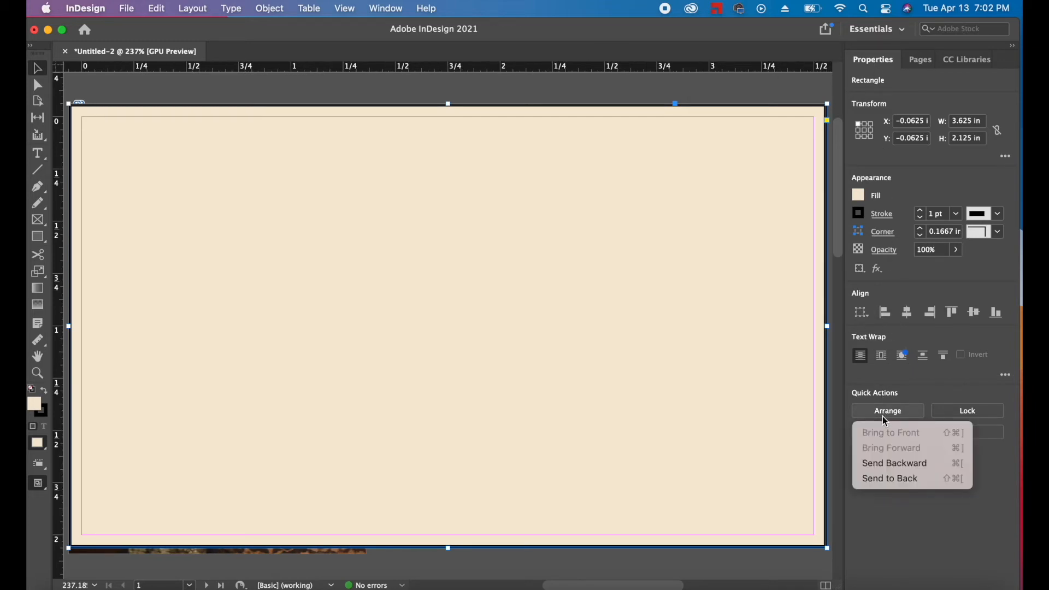
{"action": "left_click", "coordinate": [887, 481]}
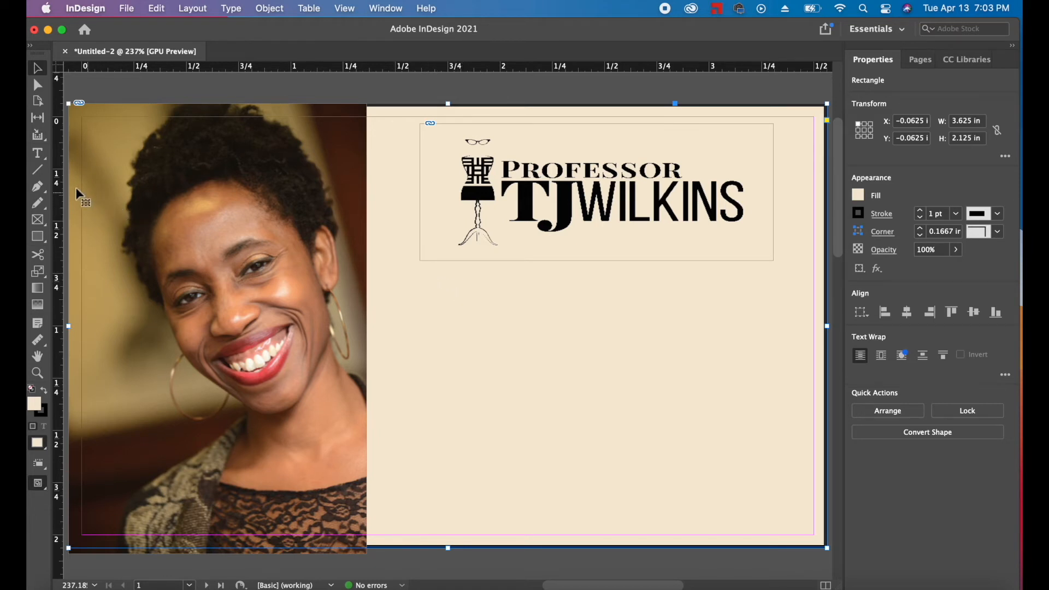
Draw a text frame about 2.1 by 1.27 in below the logo, reaching the card's margin corner.
{"action": "left_click", "coordinate": [41, 157]}
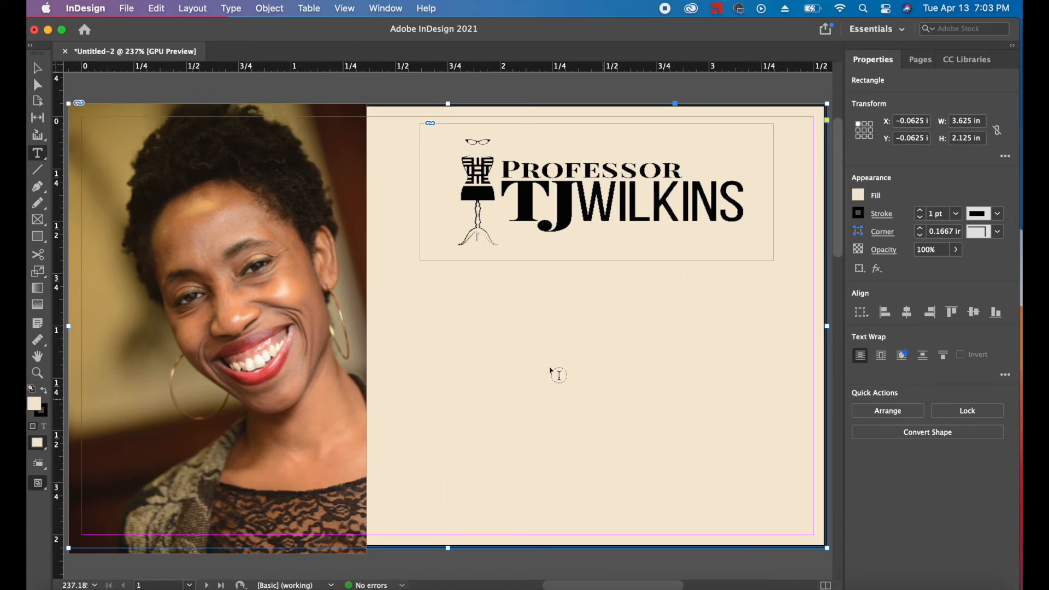
{"action": "left_click_drag", "start_coordinate": [375, 269], "coordinate": [816, 534]}
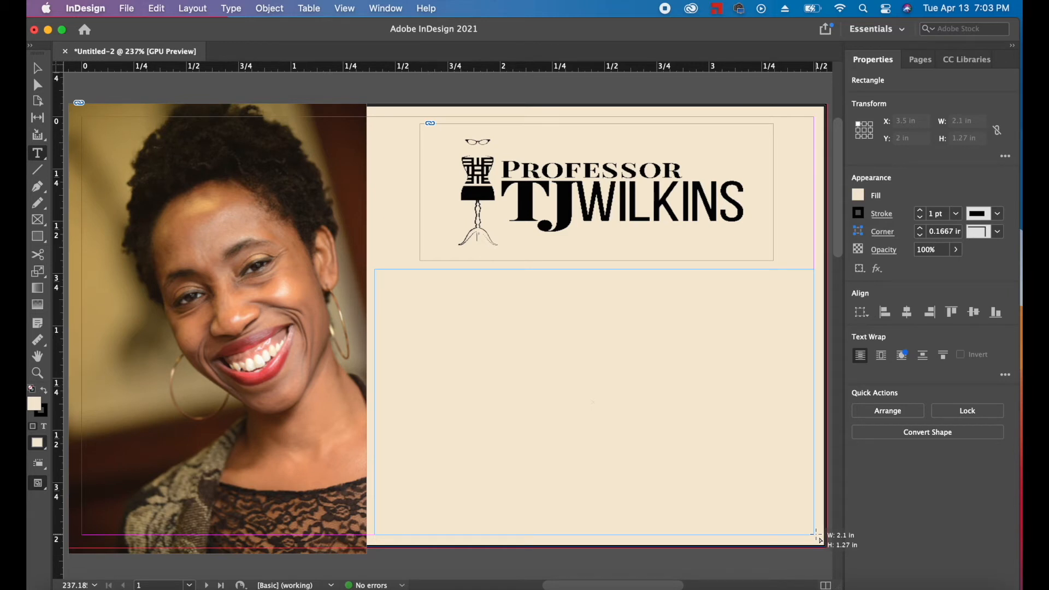
{"action": "left_click_drag", "start_coordinate": [815, 535], "coordinate": [815, 534]}
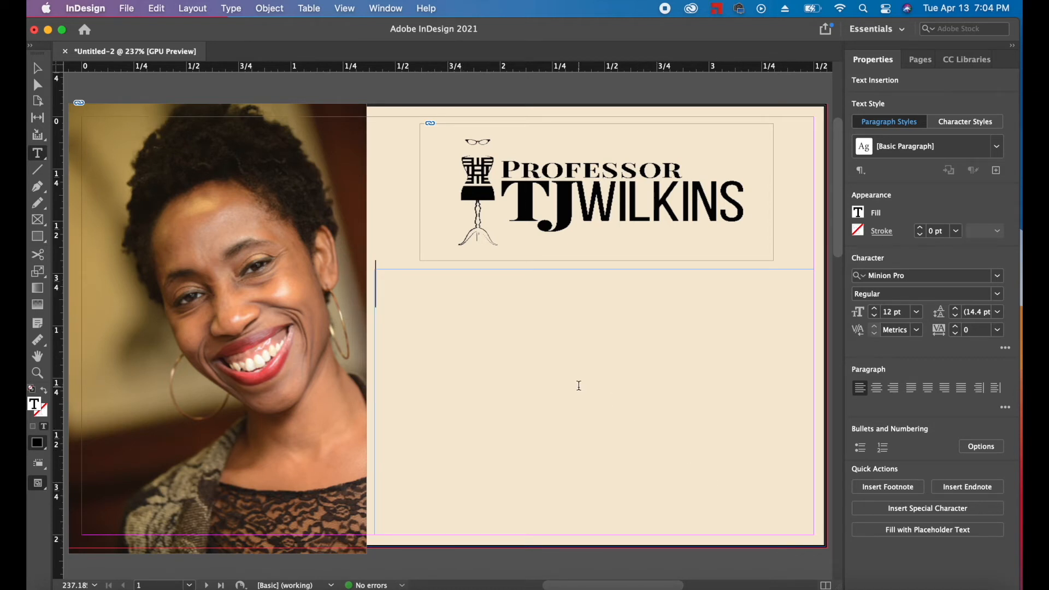
{"action": "type", "text": "Badd B"}
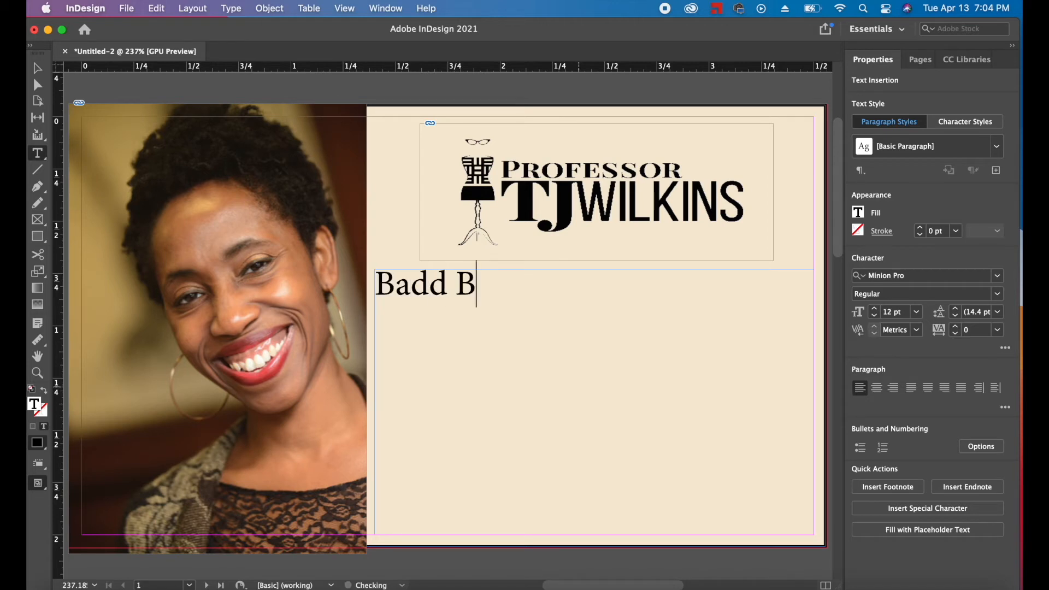
{"action": "type", "text": "osss B"}
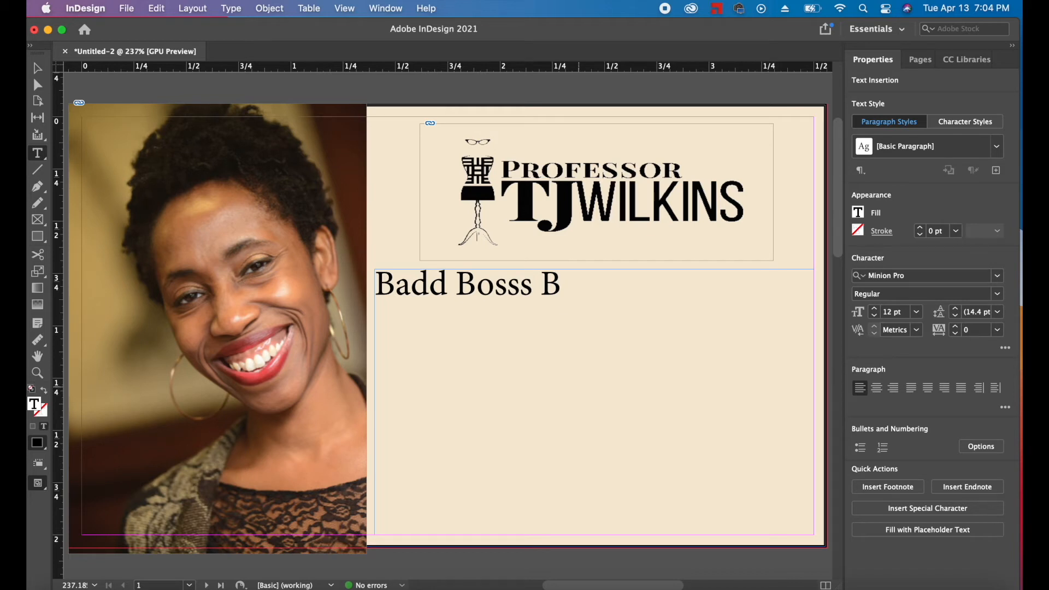
{"action": "key", "text": "BackSpace"}
{"action": "key", "text": "BackSpace"}
{"action": "key", "text": "BackSpace"}
{"action": "key", "text": "BackSpace"}
{"action": "key", "text": "BackSpace"}
{"action": "key", "text": "BackSpace"}
{"action": "key", "text": "BackSpace"}
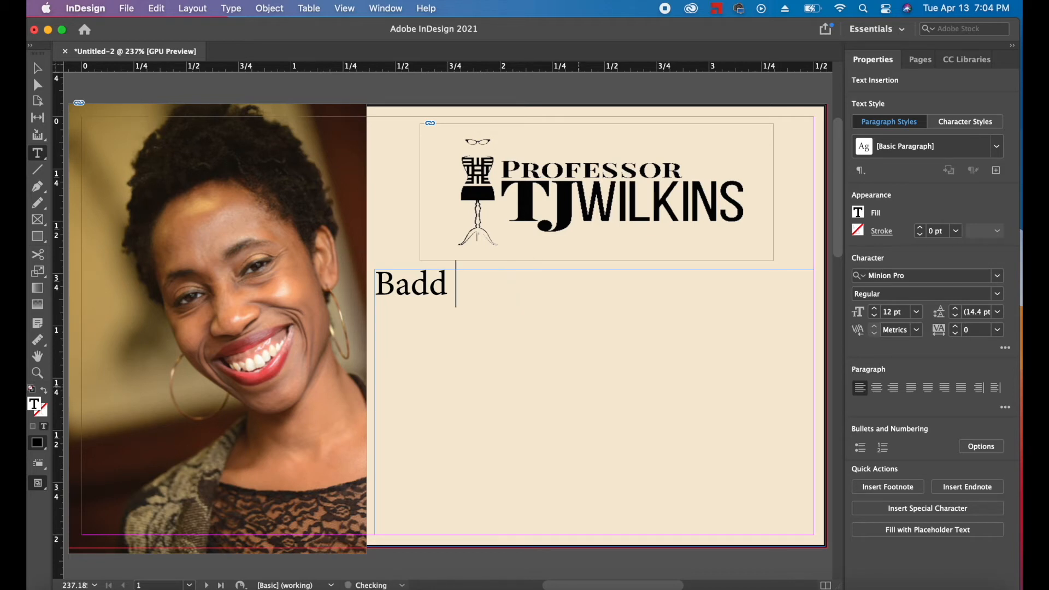
{"action": "key", "text": "BackSpace"}
{"action": "key", "text": "BackSpace"}
{"action": "key", "text": "BackSpace"}
{"action": "key", "text": "BackSpace"}
{"action": "key", "text": "BackSpace"}
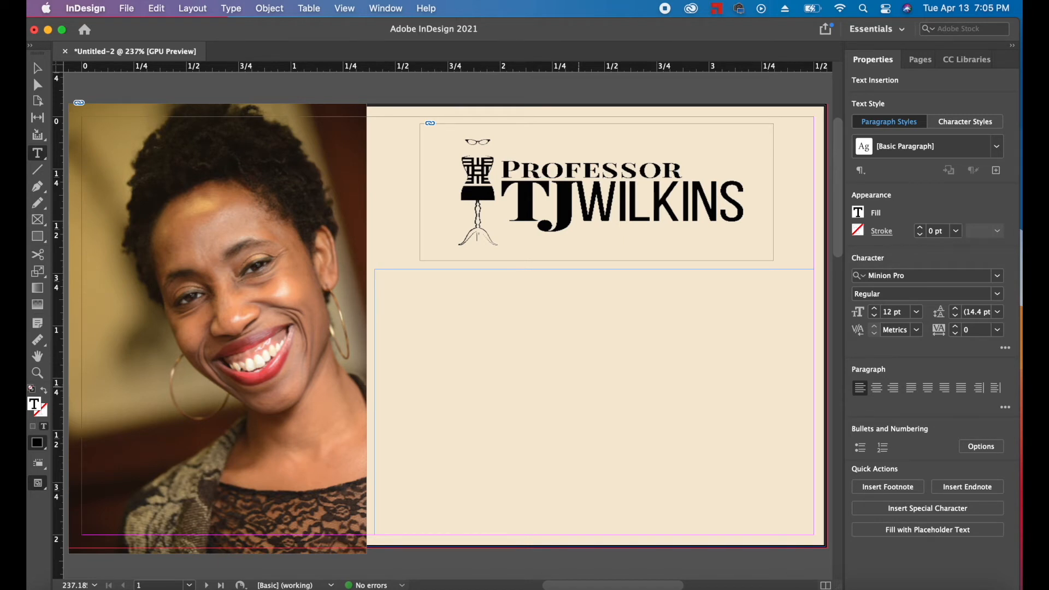
Enter "Fashion & Technical Design Professor" in the text frame and justify it with the last line centred.
{"action": "type", "text": "Fashion "}
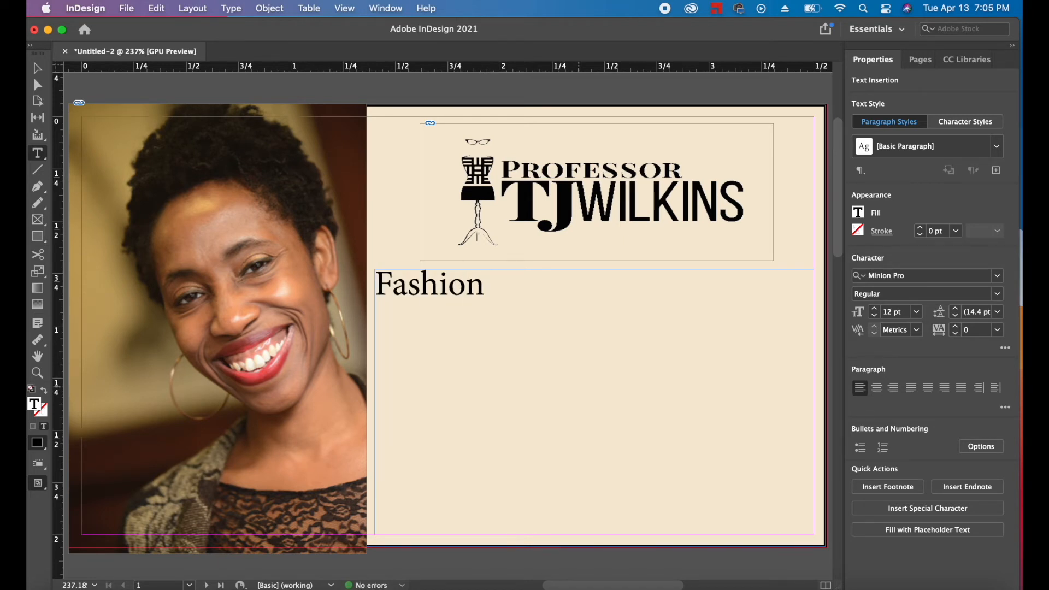
{"action": "type", "text": "& Te"}
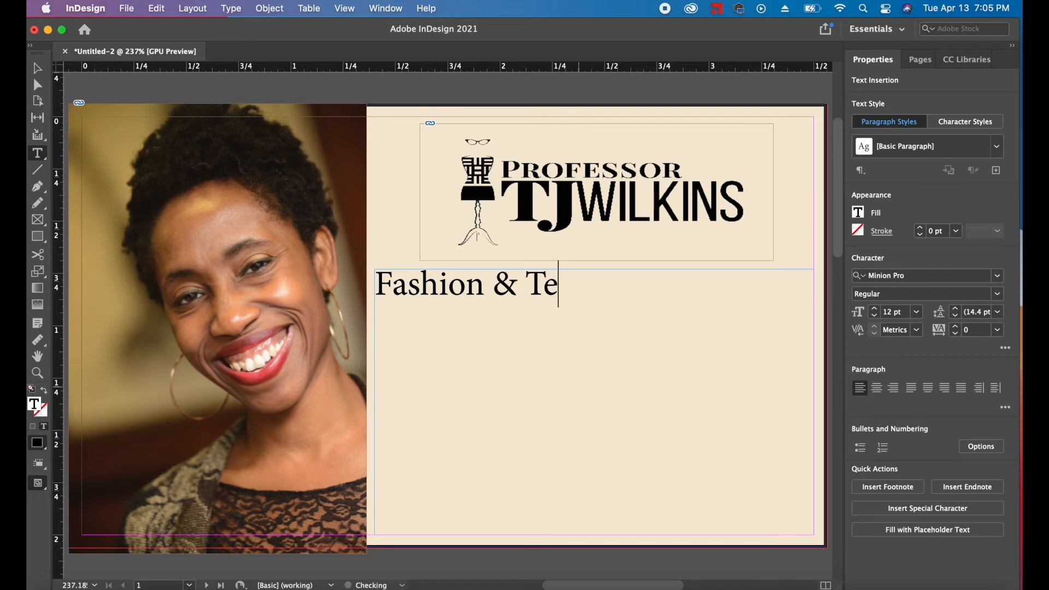
{"action": "type", "text": "chnical "}
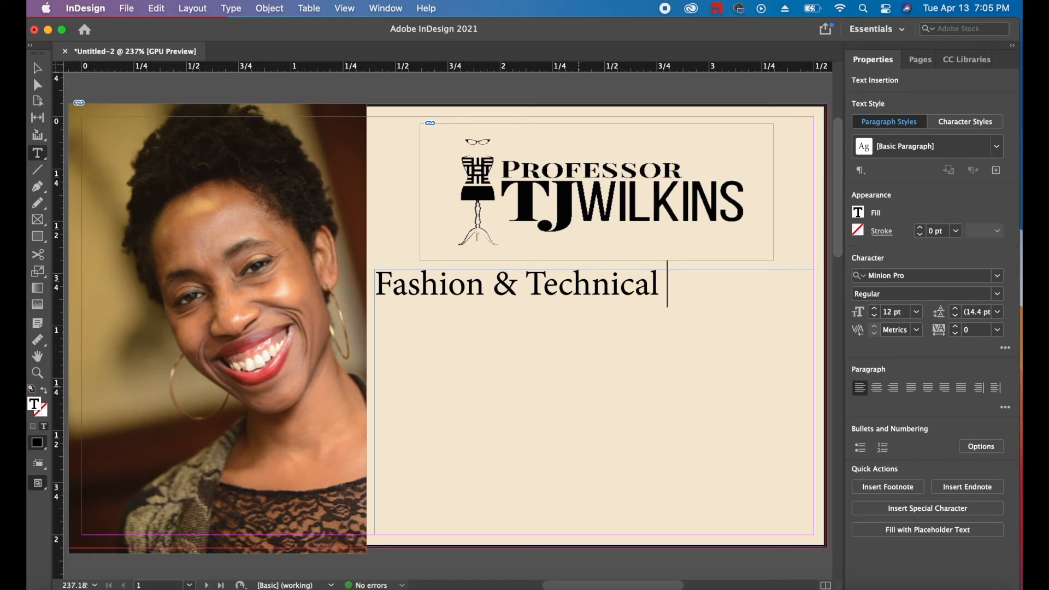
{"action": "type", "text": "Design P"}
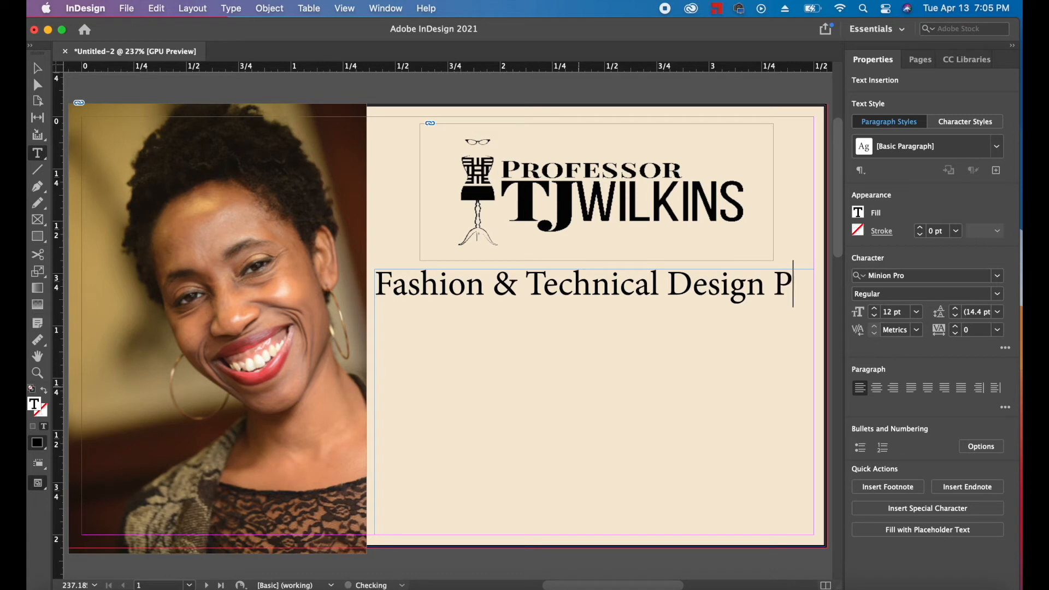
{"action": "type", "text": "rofessor"}
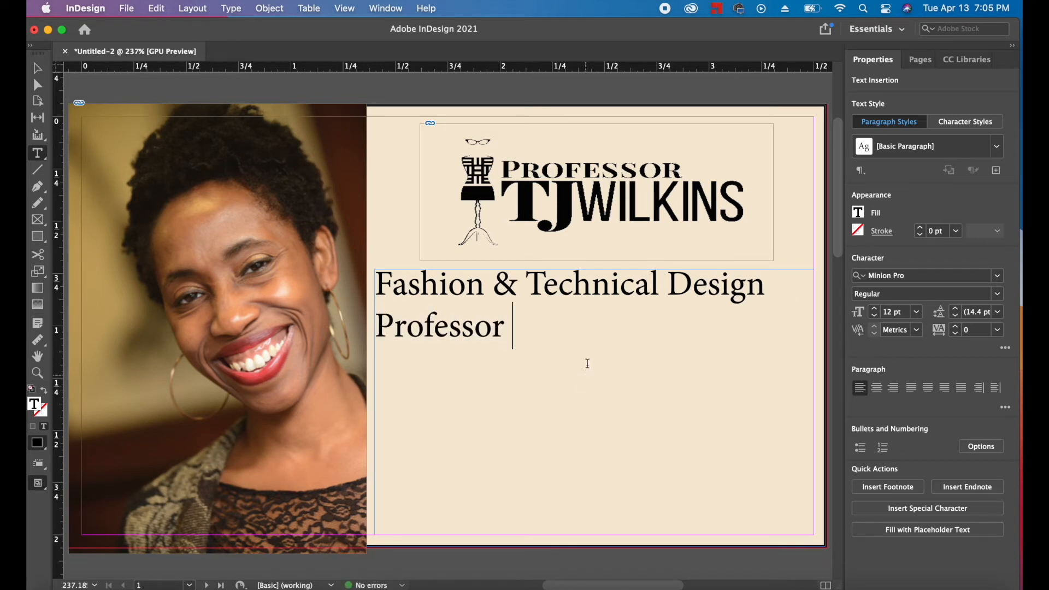
{"action": "key", "text": "super+a"}
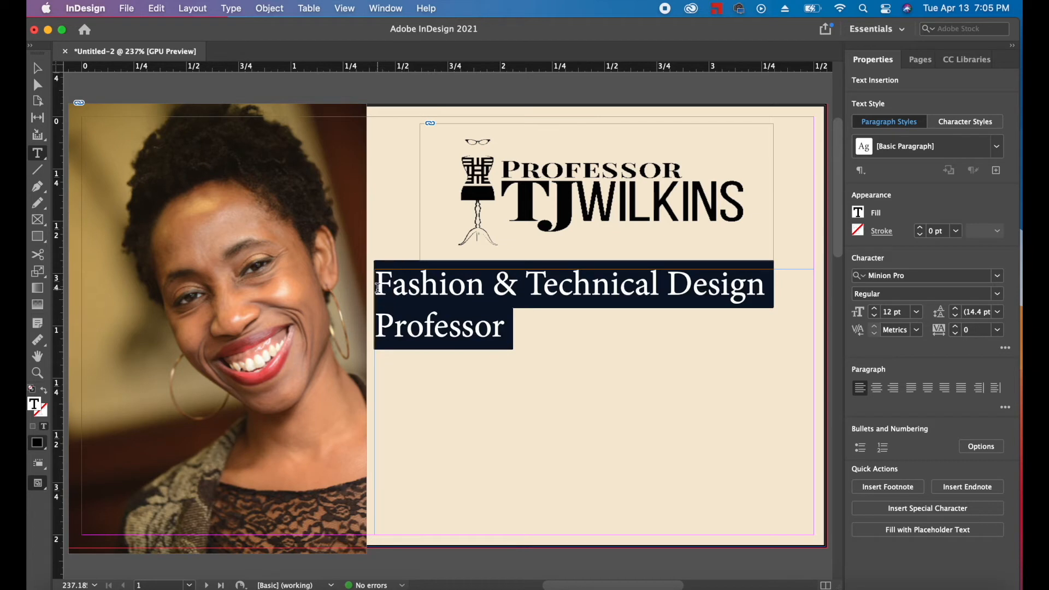
{"action": "left_click", "coordinate": [928, 389]}
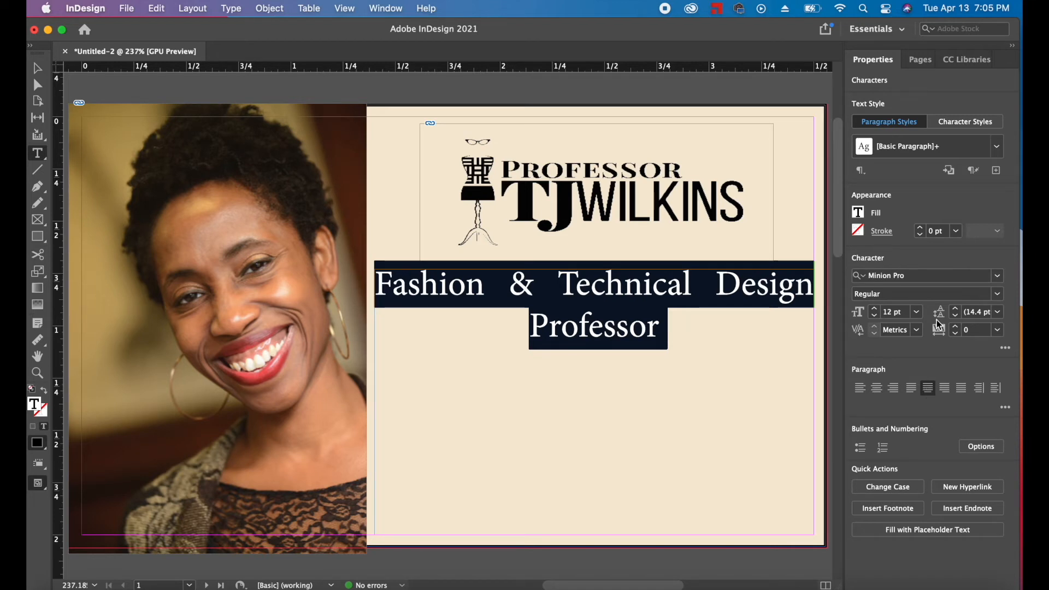
Set the job title's font to Didot.
{"action": "left_click", "coordinate": [998, 276]}
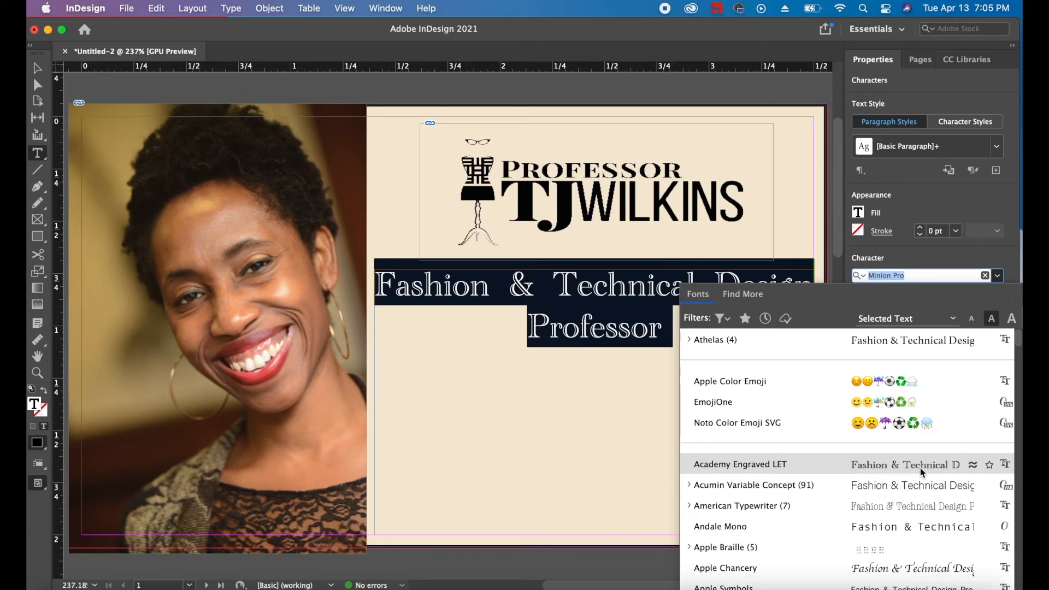
{"action": "scroll", "coordinate": [909, 546], "scroll_direction": "down", "scroll_amount": 10}
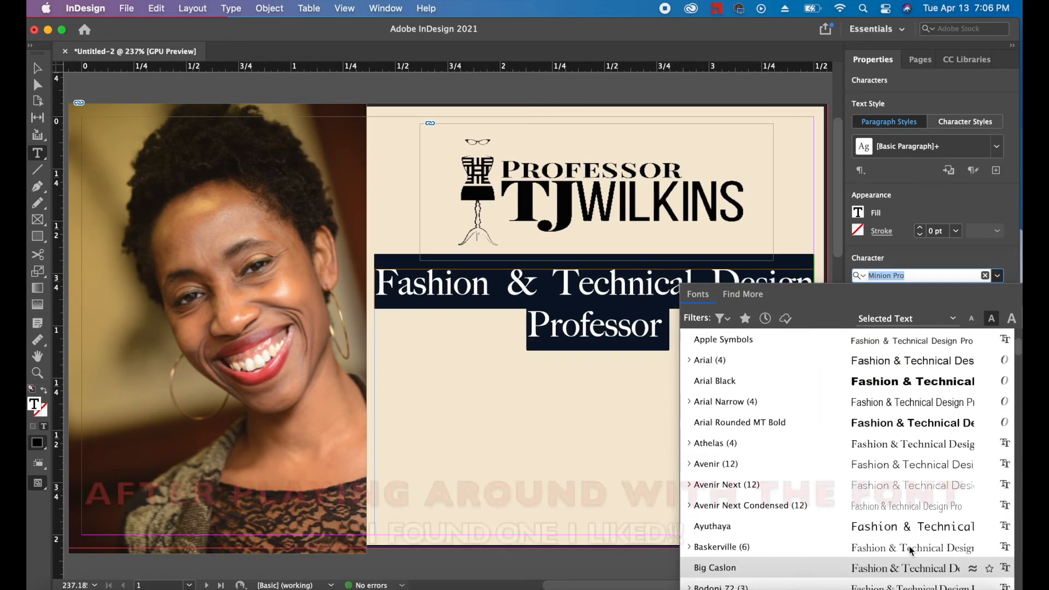
{"action": "scroll", "coordinate": [909, 545], "scroll_direction": "down", "scroll_amount": 2}
{"action": "left_click", "coordinate": [909, 545]}
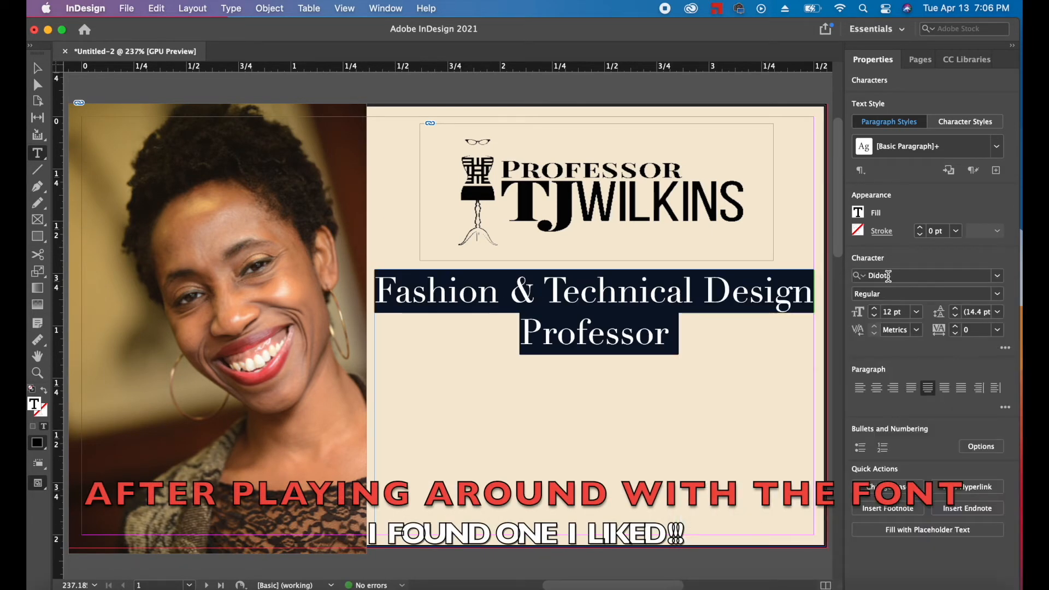
Try extra line breaks and different font sizes for the job title text.
{"action": "left_click", "coordinate": [997, 294]}
{"action": "left_click", "coordinate": [811, 290]}
{"action": "key", "text": "Return"}
{"action": "left_click_drag", "start_coordinate": [428, 291], "coordinate": [745, 334]}
{"action": "double_click", "coordinate": [874, 315]}
{"action": "left_click", "coordinate": [453, 287]}
{"action": "key", "text": "Return"}
{"action": "left_click_drag", "start_coordinate": [453, 324], "coordinate": [721, 359]}
{"action": "double_click", "coordinate": [874, 309]}
{"action": "left_click", "coordinate": [462, 369]}
{"action": "key", "text": "BackSpace"}
{"action": "key", "text": "BackSpace"}
Set the job title's font to Athelas Bold and remove the blank line above it.
{"action": "left_click_drag", "start_coordinate": [595, 281], "coordinate": [709, 372]}
{"action": "left_click", "coordinate": [997, 276]}
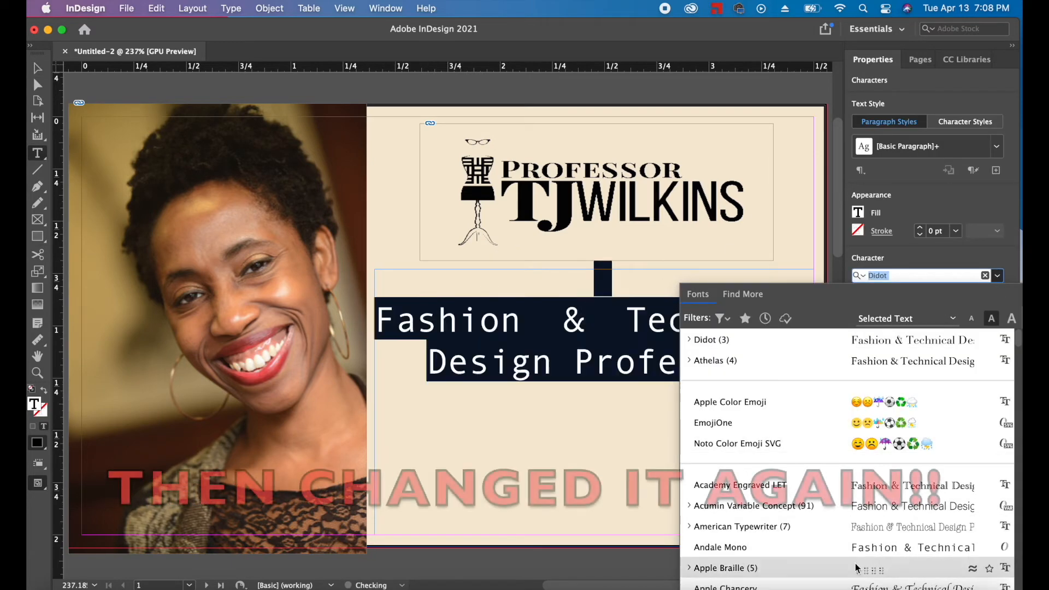
{"action": "scroll", "coordinate": [857, 569], "scroll_direction": "down", "scroll_amount": 3}
{"action": "left_click", "coordinate": [747, 572]}
{"action": "left_click", "coordinate": [377, 326]}
{"action": "key", "text": "BackSpace"}
Insert four line breaks after the job title to make room for a tagline.
{"action": "left_click", "coordinate": [546, 421]}
{"action": "key", "text": "Return"}
{"action": "key", "text": "Return"}
{"action": "key", "text": "Return"}
{"action": "key", "text": "Return"}
{"action": "type", "text": "Culture, Confidence &Cre"}
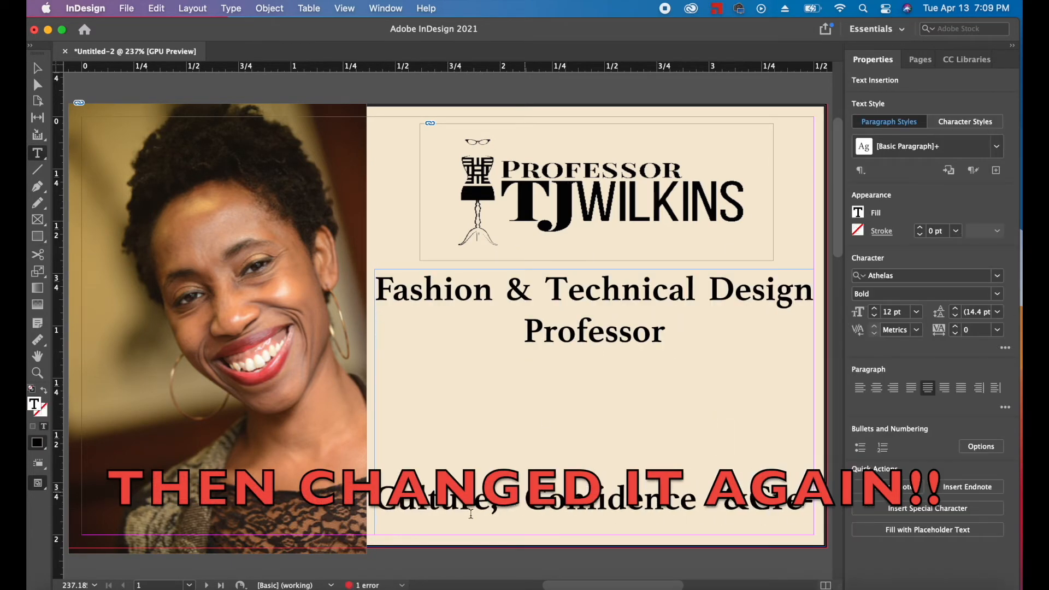
{"action": "left_click_drag", "start_coordinate": [378, 500], "coordinate": [830, 505]}
{"action": "left_click", "coordinate": [916, 312]}
{"action": "left_click", "coordinate": [906, 395]}
{"action": "key", "text": "super+z"}
{"action": "key", "text": "BackSpace"}
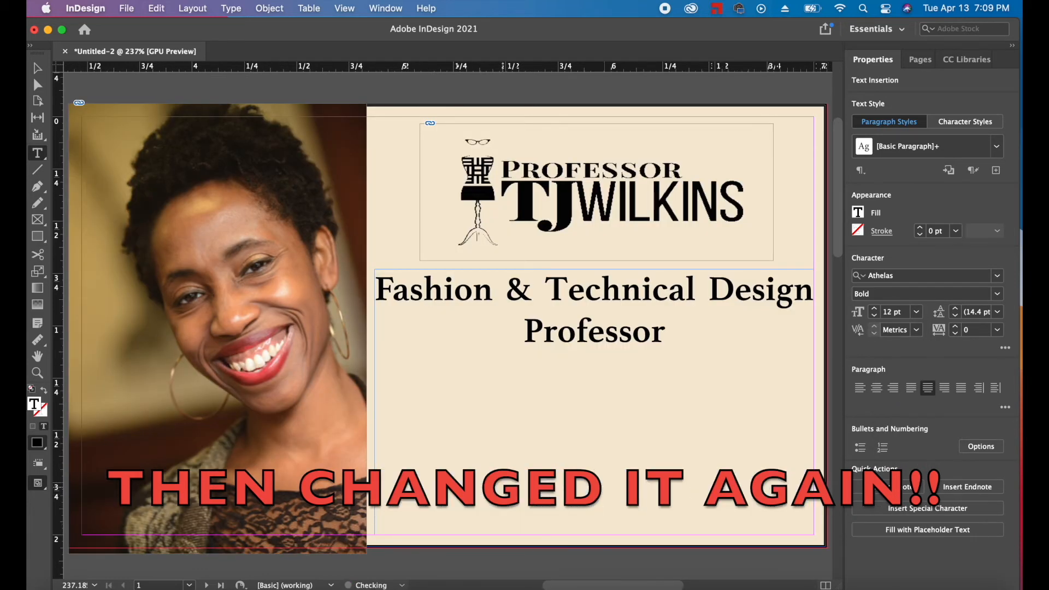
Set the text style at the tagline position to Italic at 10 pt.
{"action": "left_click", "coordinate": [997, 294]}
{"action": "left_click", "coordinate": [879, 324]}
{"action": "left_click", "coordinate": [917, 312]}
{"action": "left_click", "coordinate": [906, 369]}
{"action": "type", "text": "Culture, C"}
{"action": "key", "text": "BackSpace"}
{"action": "key", "text": "BackSpace"}
{"action": "key", "text": "BackSpace"}
{"action": "key", "text": "BackSpace"}
{"action": "key", "text": "BackSpace"}
{"action": "key", "text": "BackSpace"}
{"action": "key", "text": "BackSpace"}
{"action": "key", "text": "BackSpace"}
{"action": "key", "text": "BackSpace"}
{"action": "key", "text": "BackSpace"}
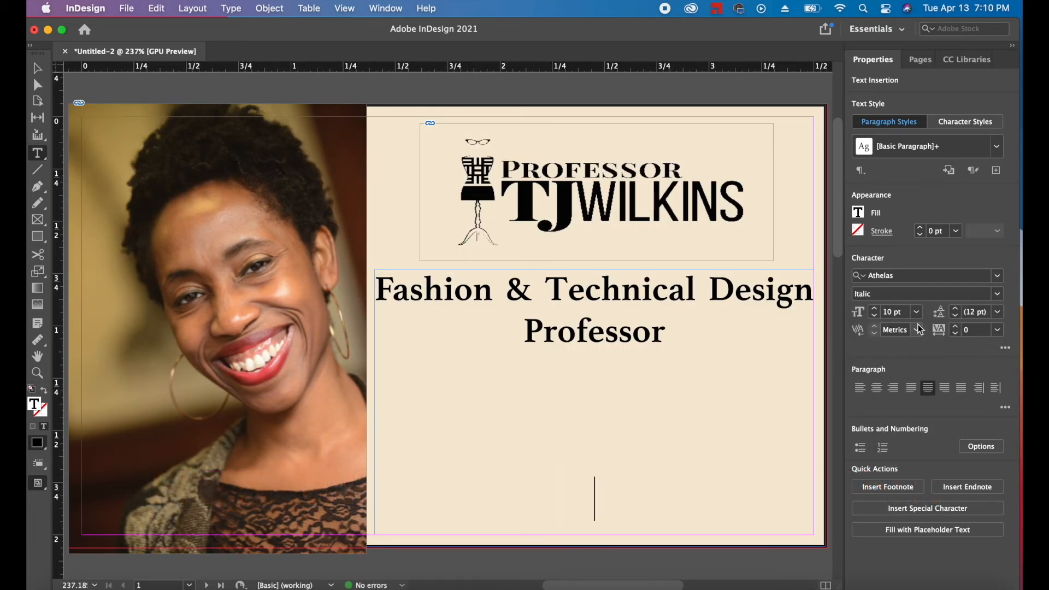
Enter the tagline "Culture, Confidence & Creativity" below the job title.
{"action": "type", "text": "Culture C"}
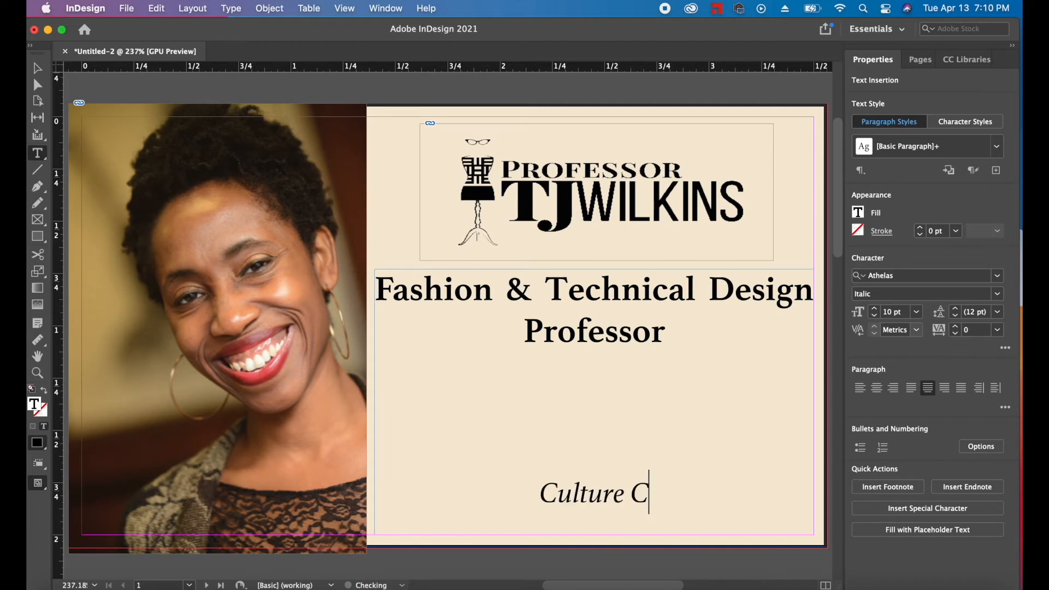
{"action": "key", "text": "BackSpace"}
{"action": "key", "text": "BackSpace"}
{"action": "type", "text": ", C"}
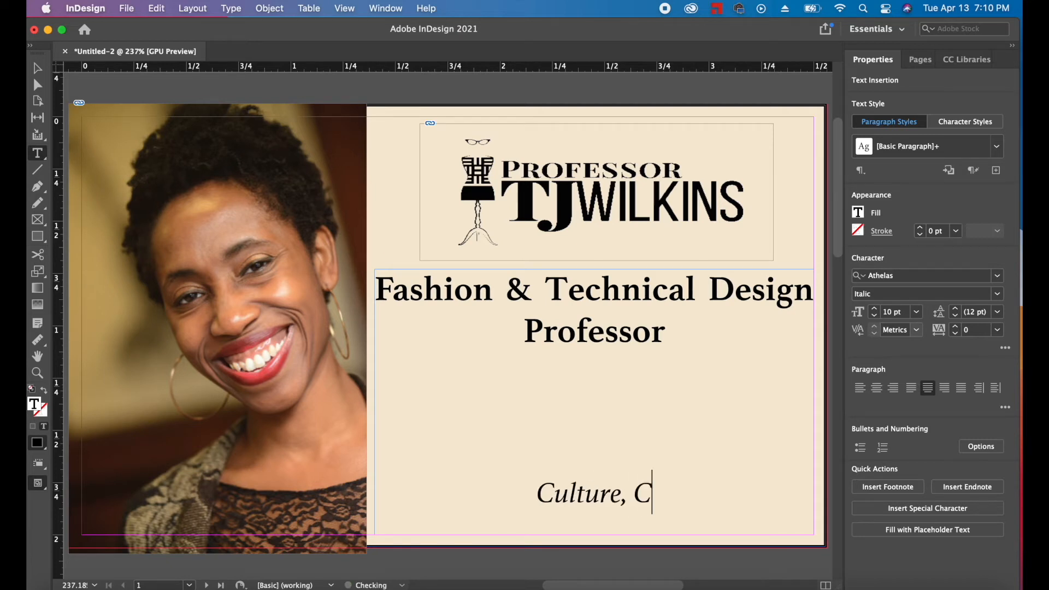
{"action": "type", "text": "onfidence"}
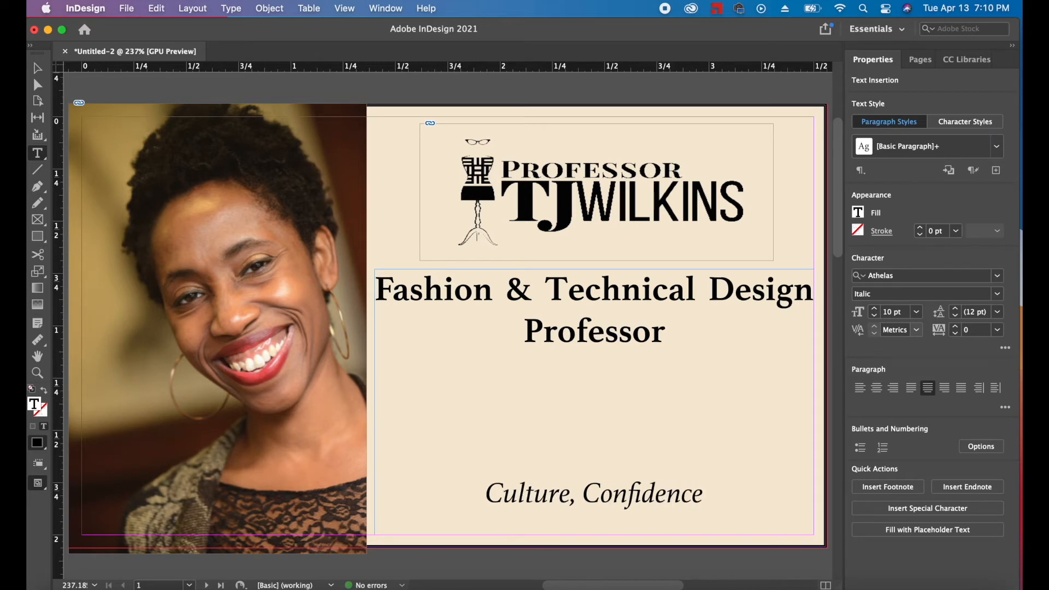
{"action": "type", "text": " &"}
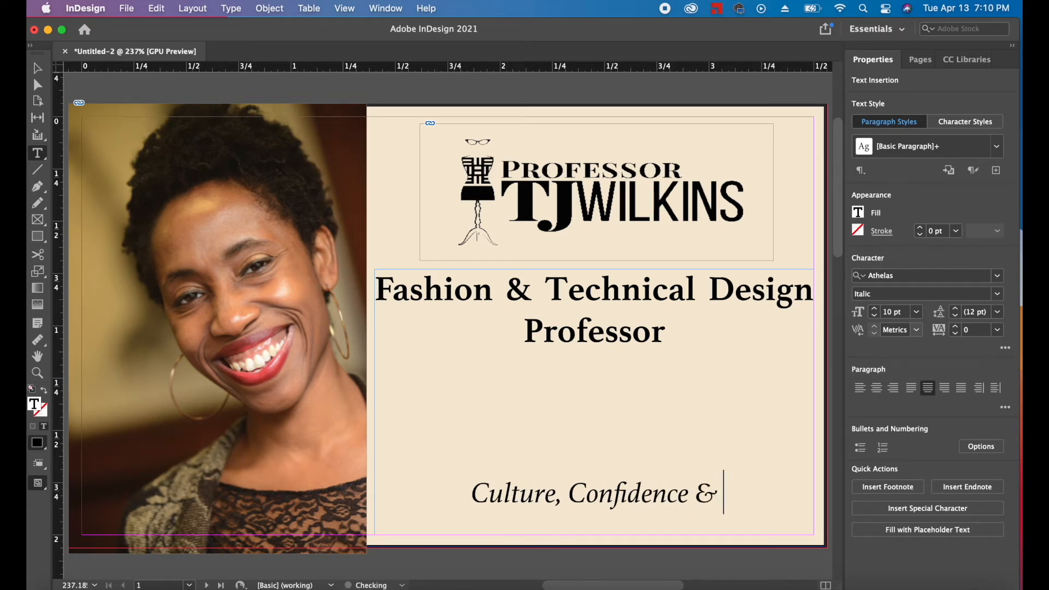
{"action": "type", "text": " Creativ"}
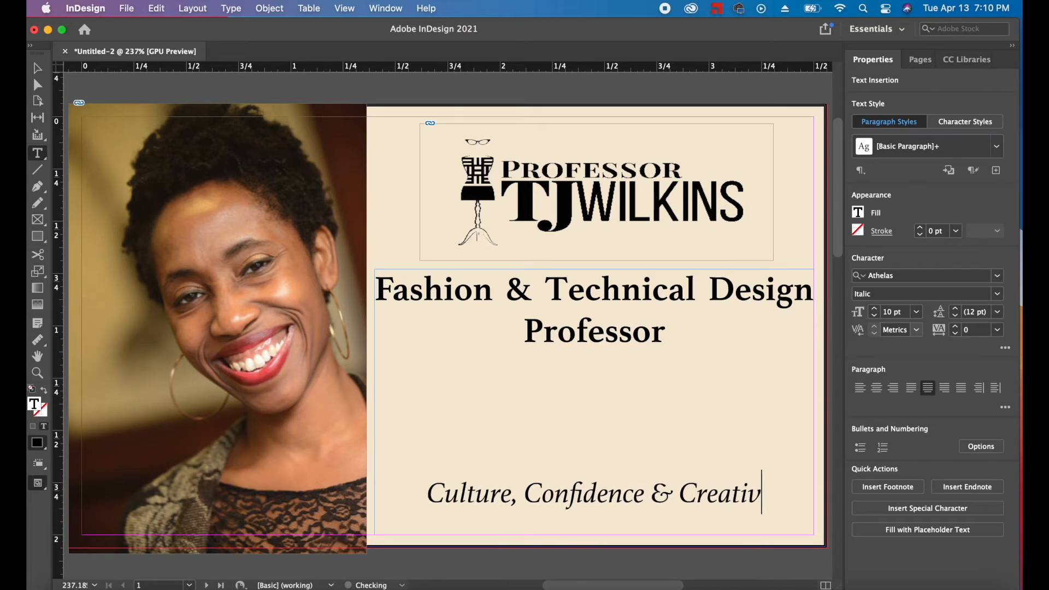
{"action": "type", "text": "ity"}
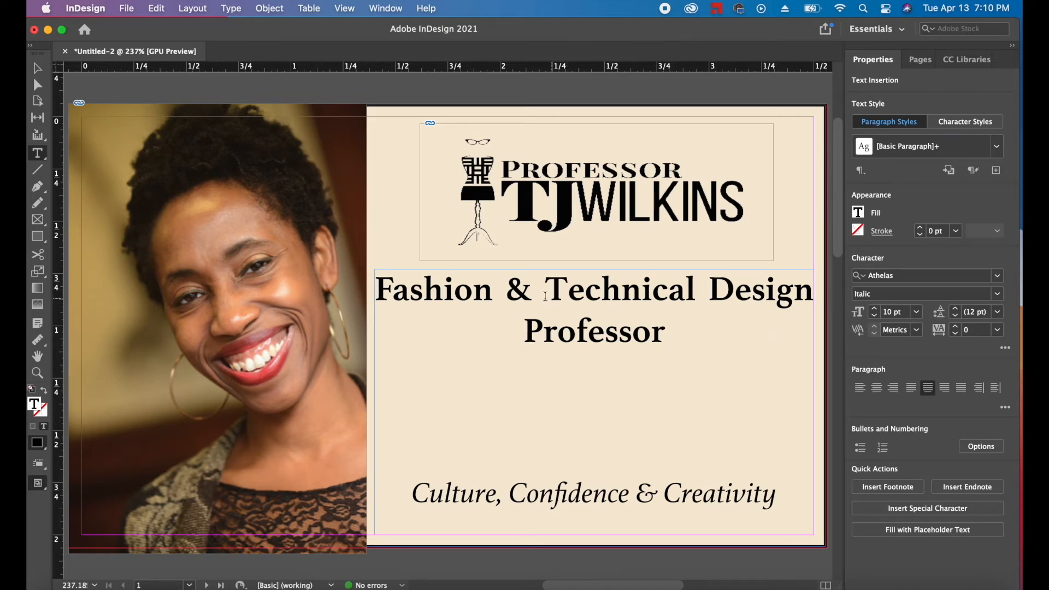
Remove two blank lines above the tagline and add one blank line above the job title.
{"action": "left_click", "coordinate": [382, 288]}
{"action": "key", "text": "Return"}
{"action": "key", "text": "BackSpace"}
{"action": "left_click", "coordinate": [409, 497]}
{"action": "key", "text": "BackSpace"}
{"action": "key", "text": "BackSpace"}
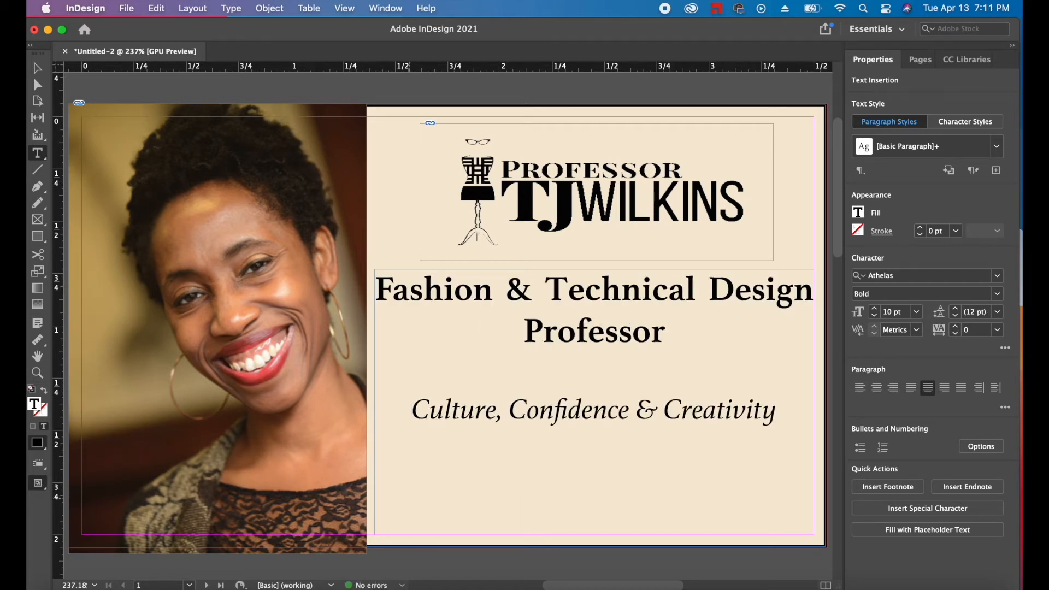
{"action": "left_click", "coordinate": [379, 283]}
{"action": "key", "text": "Return"}
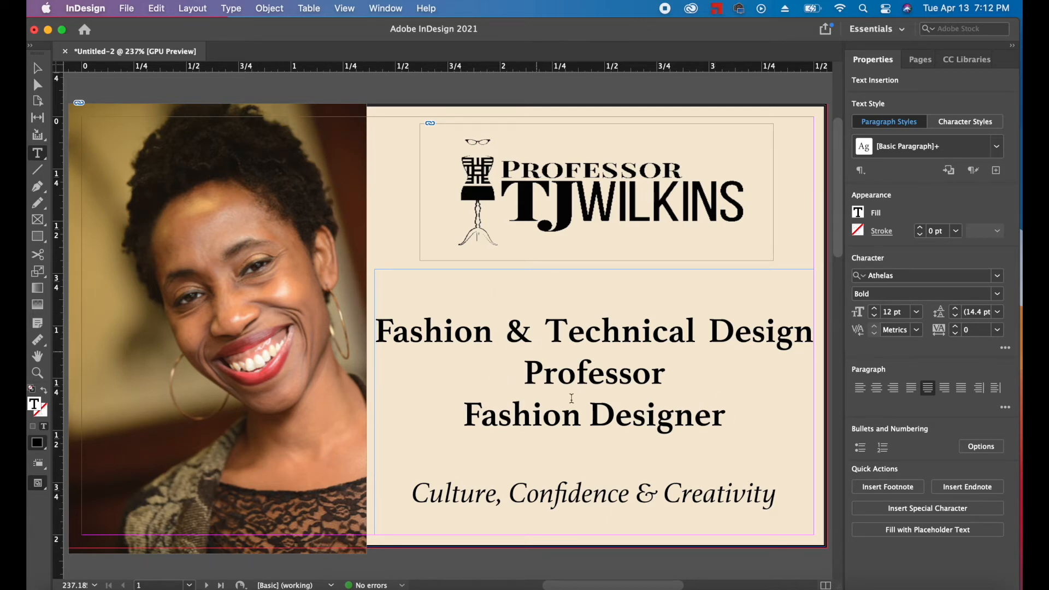
Try reducing the job title text size to 11 pt and 10 pt.
{"action": "left_click_drag", "start_coordinate": [726, 418], "coordinate": [377, 316]}
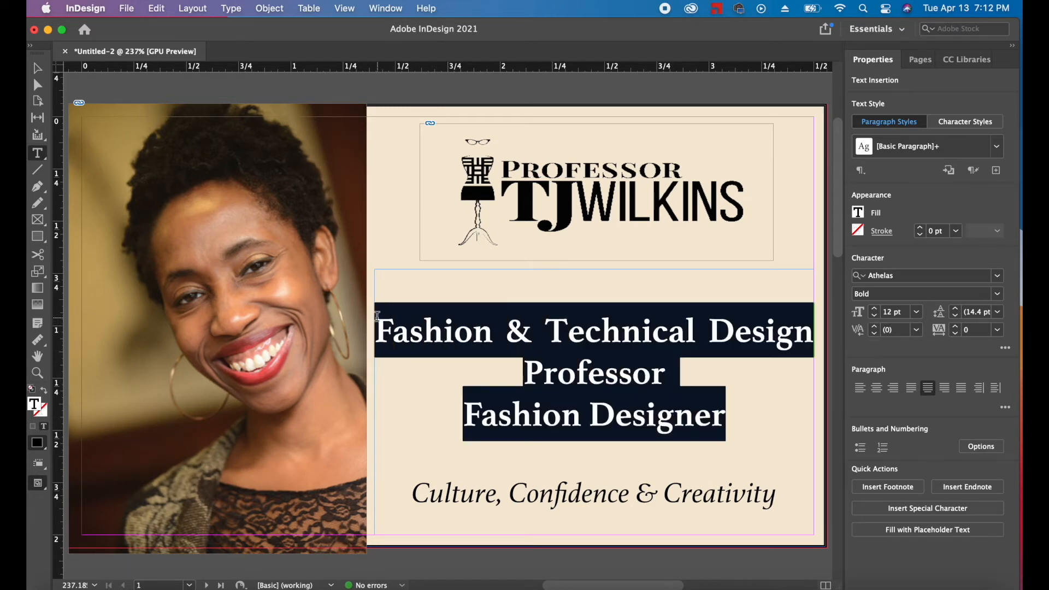
{"action": "left_click", "coordinate": [917, 312]}
{"action": "left_click", "coordinate": [904, 403]}
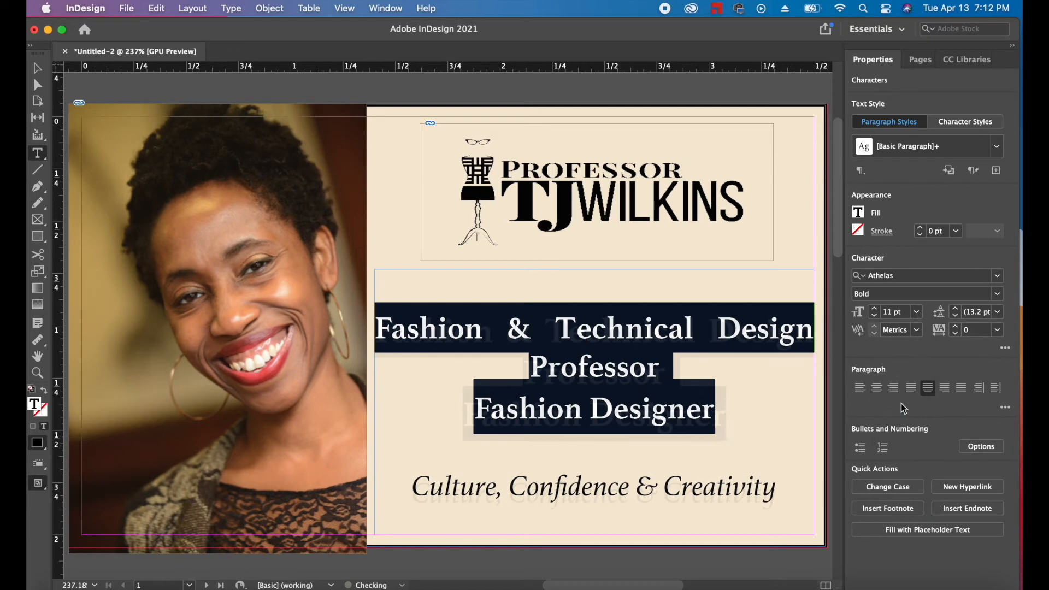
{"action": "left_click", "coordinate": [512, 331]}
{"action": "left_click", "coordinate": [558, 331]}
{"action": "left_click_drag", "start_coordinate": [716, 411], "coordinate": [379, 307]}
{"action": "left_click", "coordinate": [917, 312]}
{"action": "left_click", "coordinate": [904, 389]}
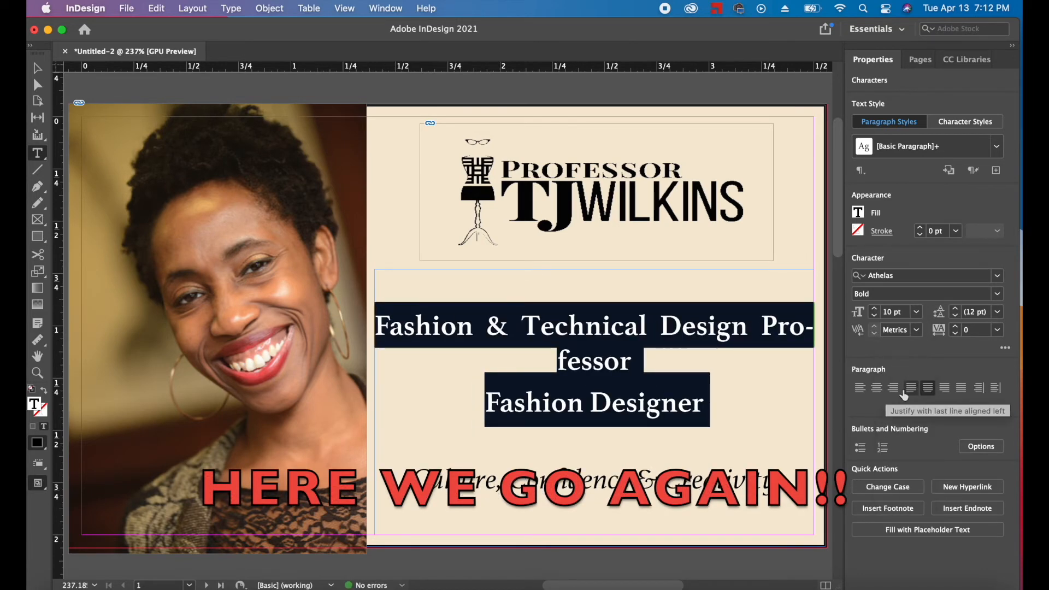
Undo the font size changes to the job title and place the text cursor after "Fashion Designer".
{"action": "key", "text": "super+z"}
{"action": "key", "text": "super+z"}
{"action": "key", "text": "super+z"}
{"action": "key", "text": "super+z"}
{"action": "key", "text": "super+z"}
{"action": "left_click", "coordinate": [769, 424]}
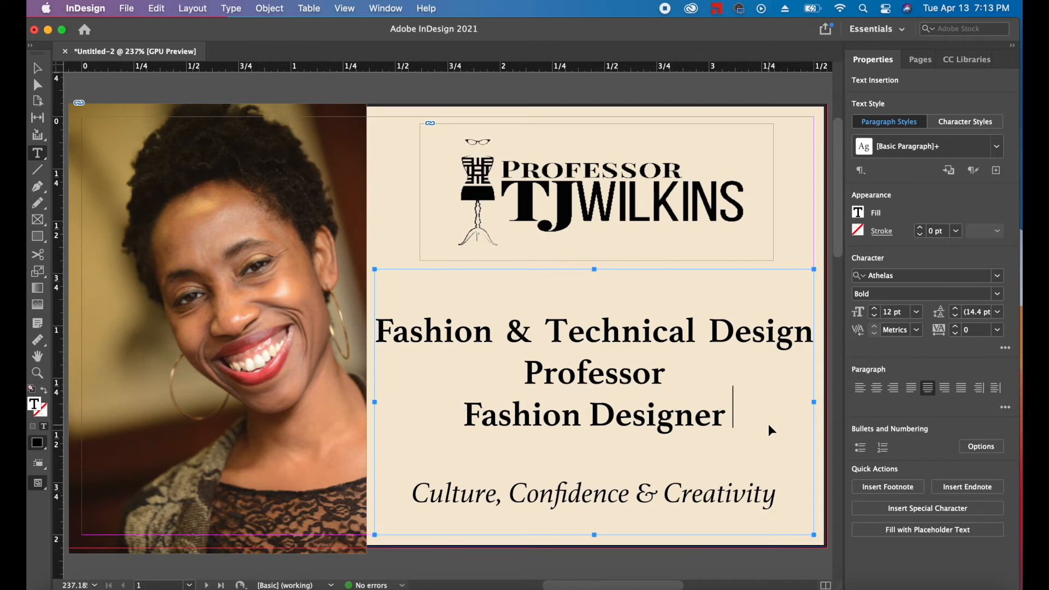
Check the whole card front in Overprint Preview and return to the normal preview.
{"action": "key", "text": "super+minus"}
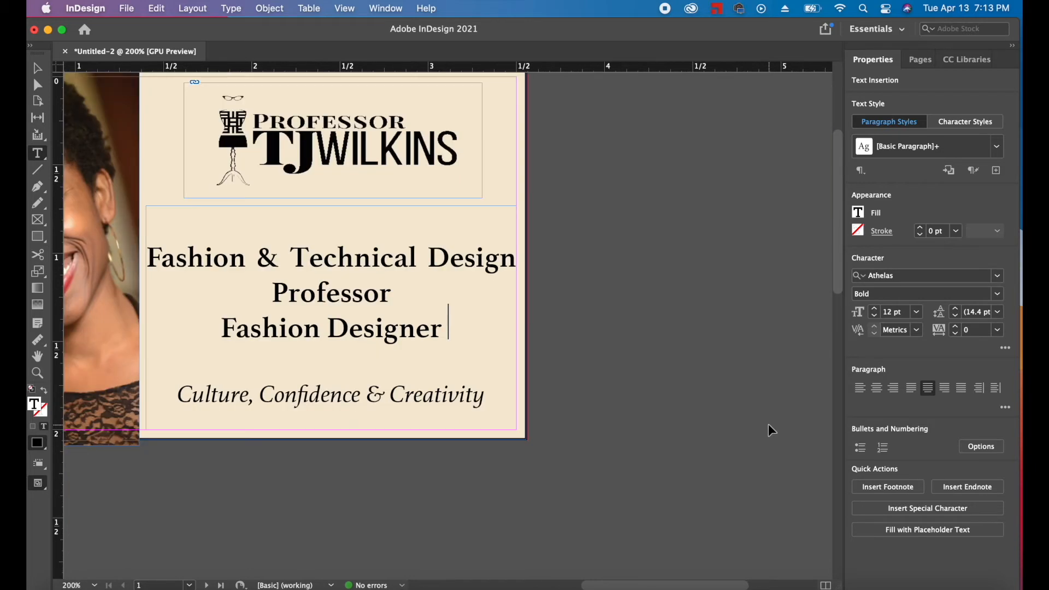
{"action": "key", "text": "super+minus"}
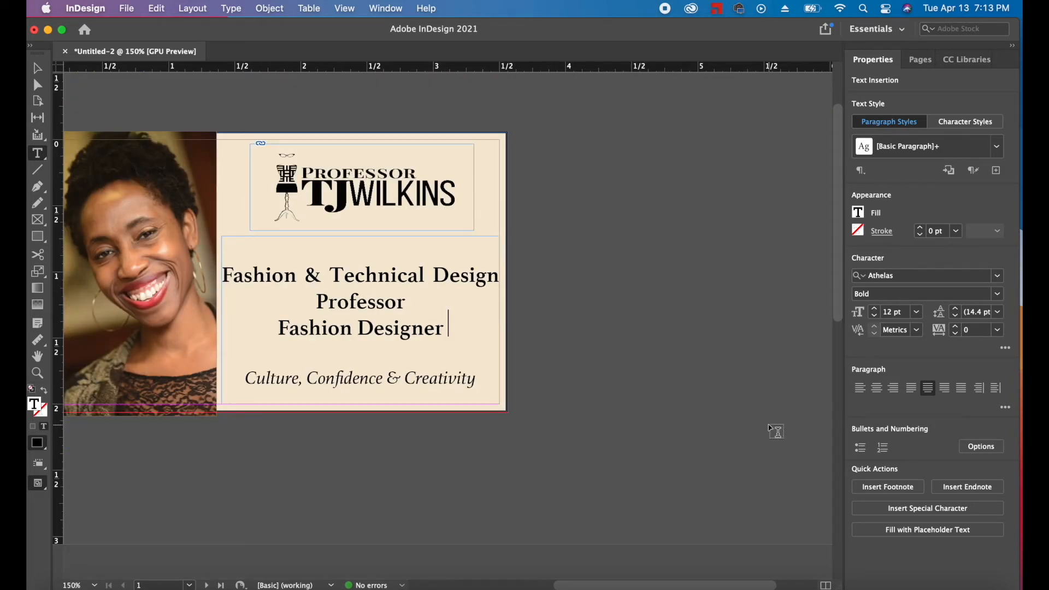
{"action": "key", "text": "Down"}
{"action": "left_click", "coordinate": [38, 68]}
{"action": "left_click_drag", "start_coordinate": [384, 439], "coordinate": [566, 456]}
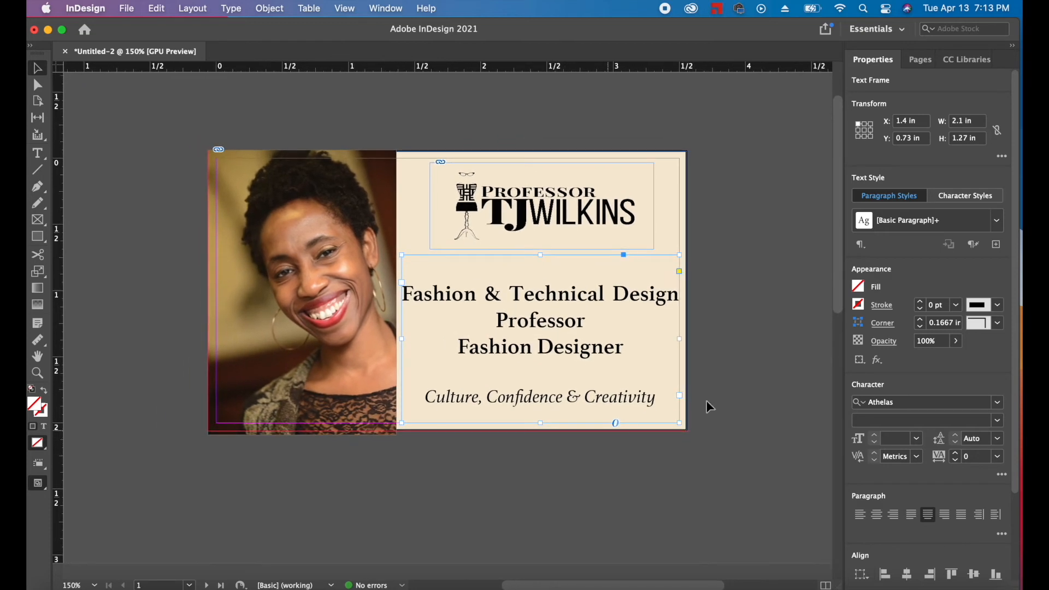
{"action": "left_click", "coordinate": [754, 408]}
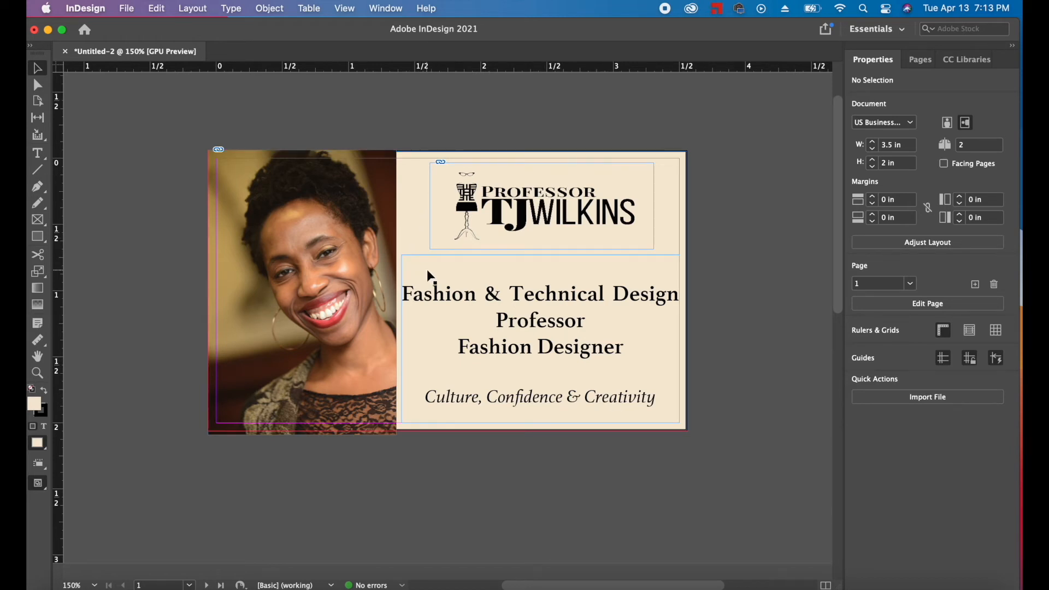
{"action": "left_click", "coordinate": [345, 8]}
{"action": "left_click", "coordinate": [356, 47]}
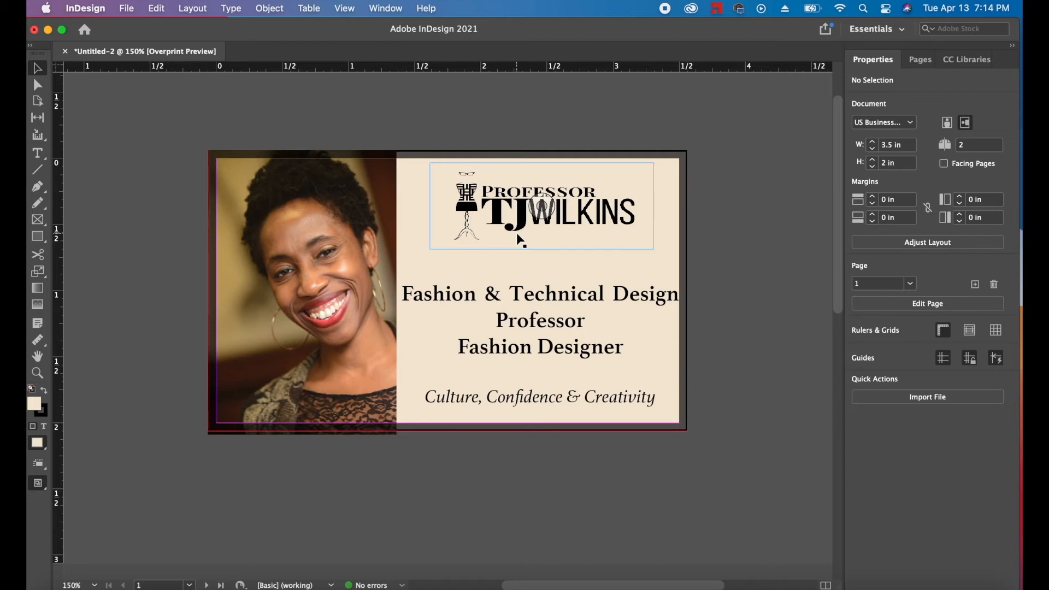
{"action": "left_click", "coordinate": [345, 8]}
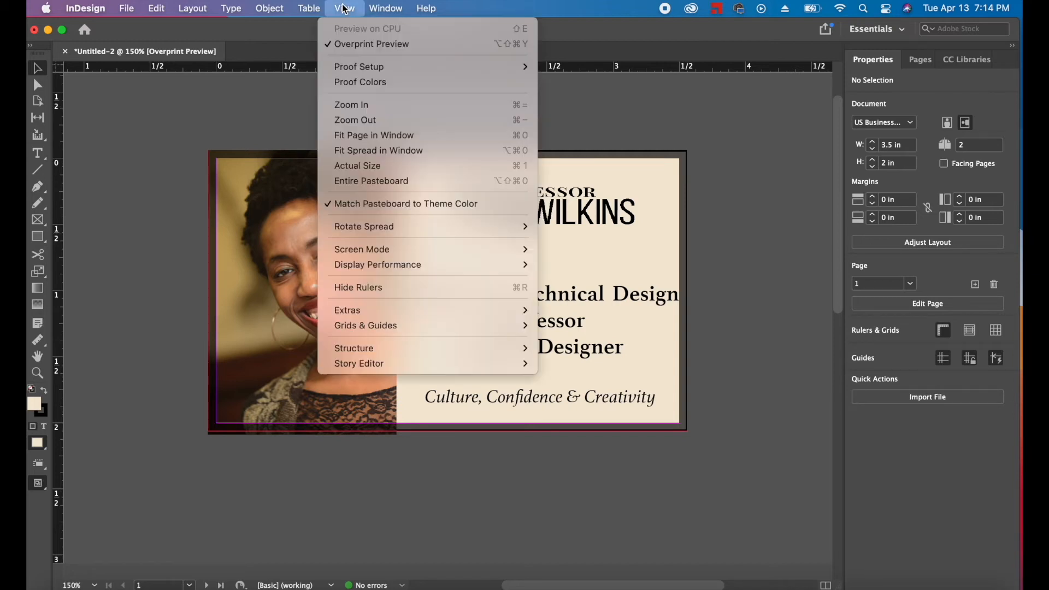
{"action": "left_click", "coordinate": [354, 44]}
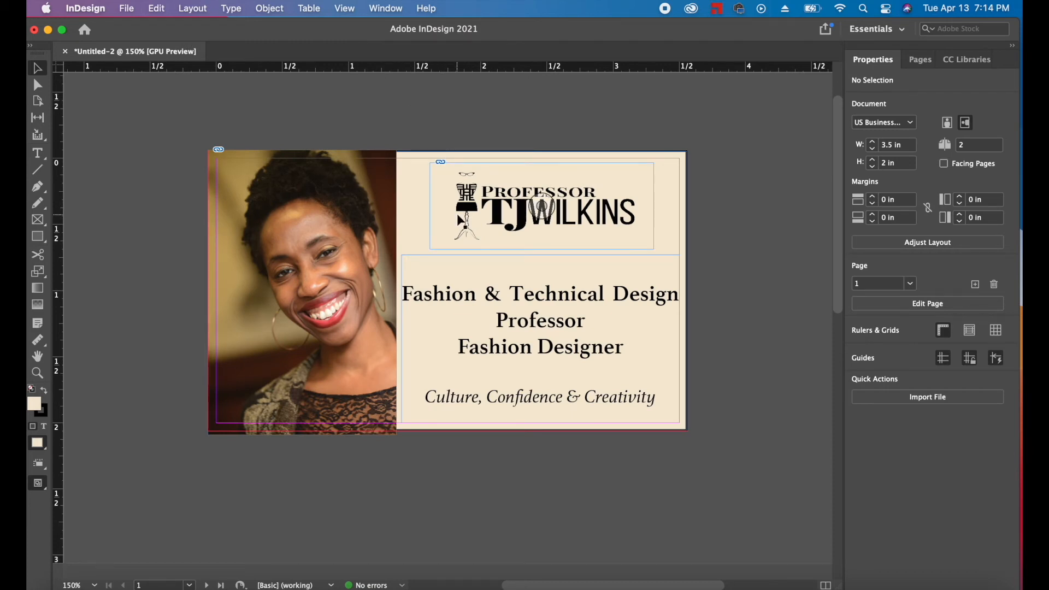
Enlarge the logo and its frame to match the width of the text frame below it.
{"action": "left_click", "coordinate": [345, 9]}
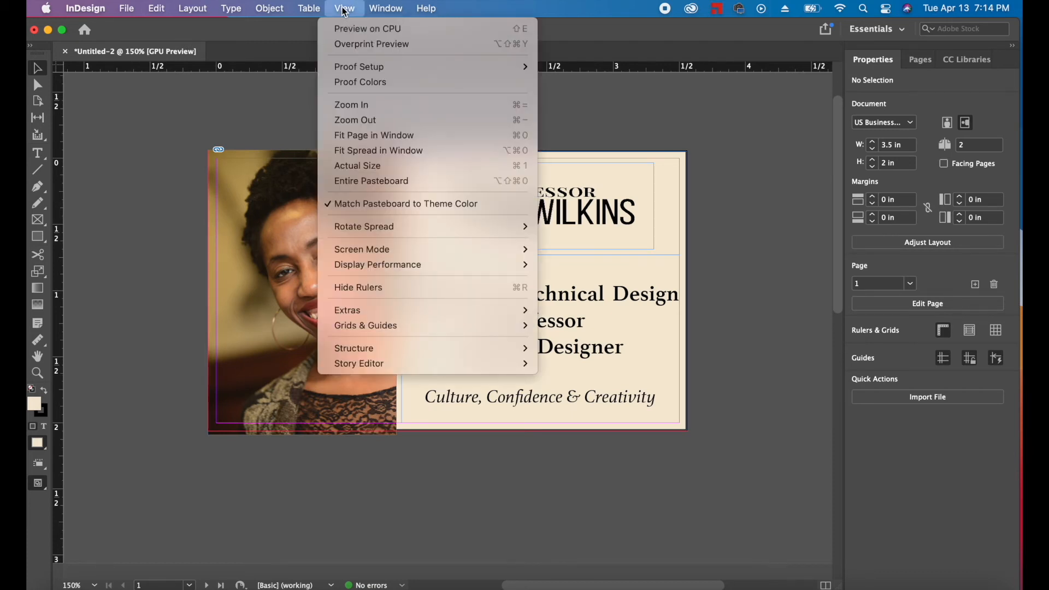
{"action": "left_click", "coordinate": [344, 9]}
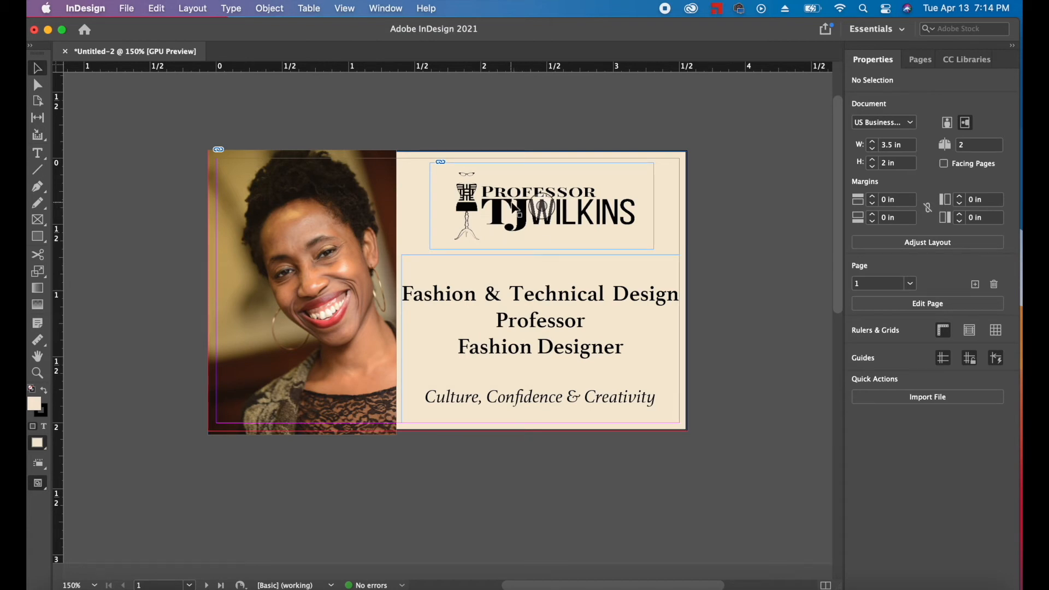
{"action": "left_click", "coordinate": [430, 217]}
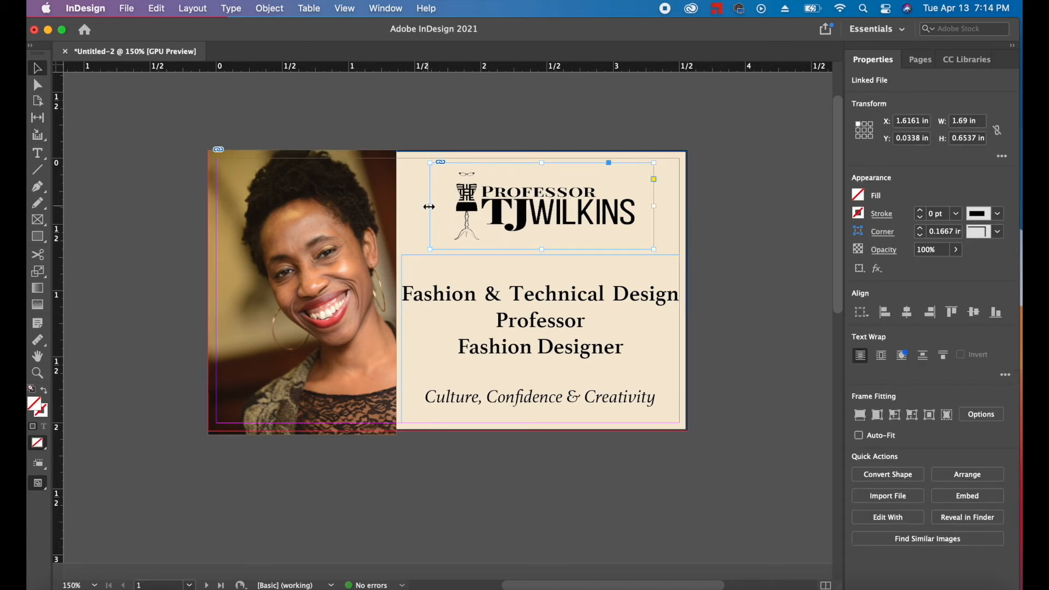
{"action": "left_click_drag", "start_coordinate": [428, 206], "coordinate": [401, 205]}
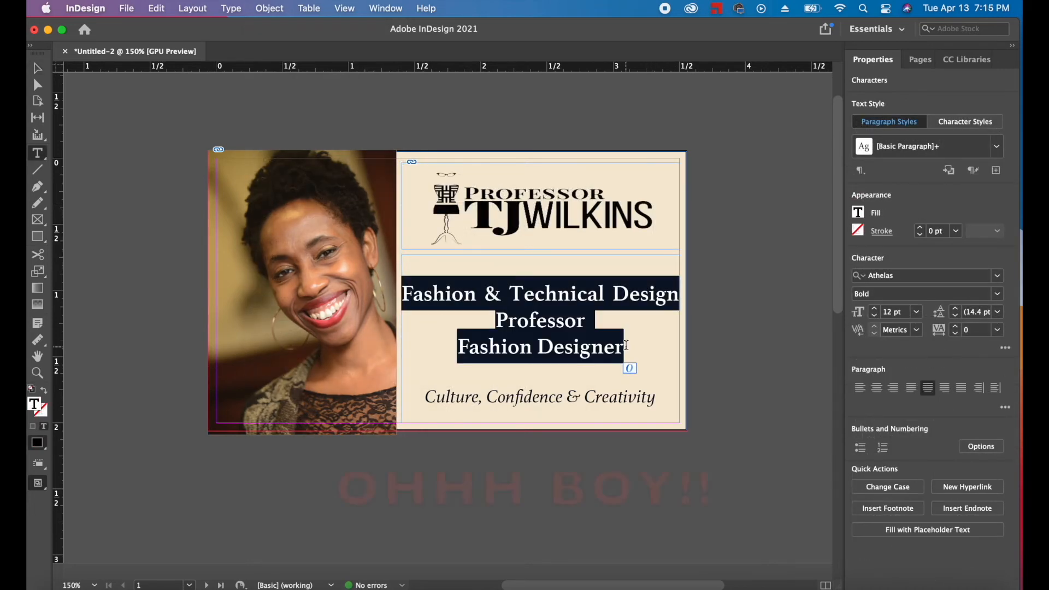
Change the job title and tagline font to Noteworthy, with the tagline in Light at 8 pt.
{"action": "left_click", "coordinate": [997, 276]}
{"action": "scroll", "coordinate": [809, 533], "scroll_direction": "down", "scroll_amount": 10}
{"action": "scroll", "coordinate": [809, 532], "scroll_direction": "down", "scroll_amount": 15}
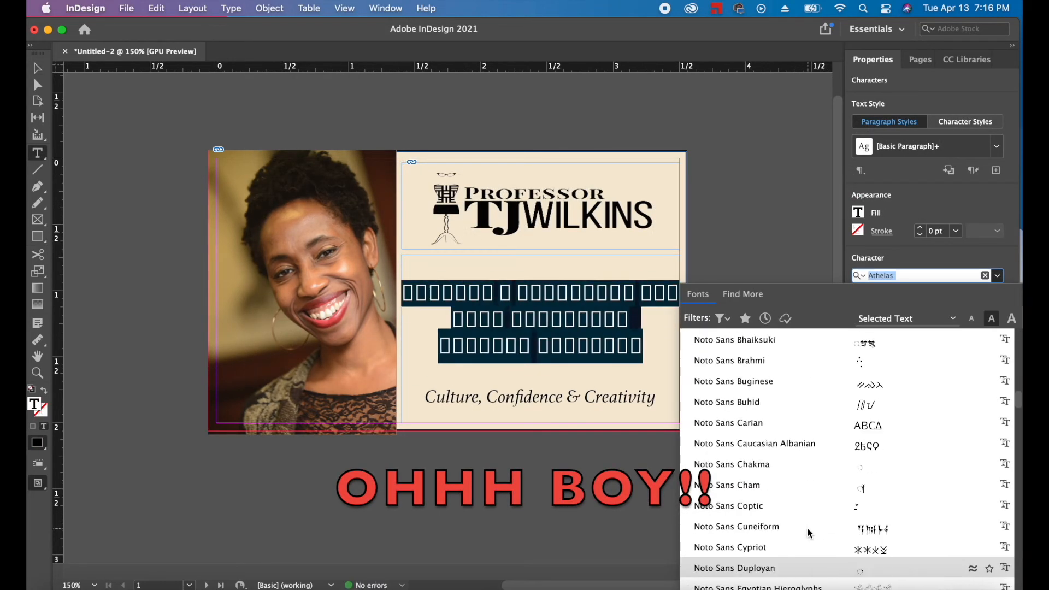
{"action": "scroll", "coordinate": [809, 533], "scroll_direction": "up", "scroll_amount": 10}
{"action": "scroll", "coordinate": [809, 533], "scroll_direction": "down", "scroll_amount": 10}
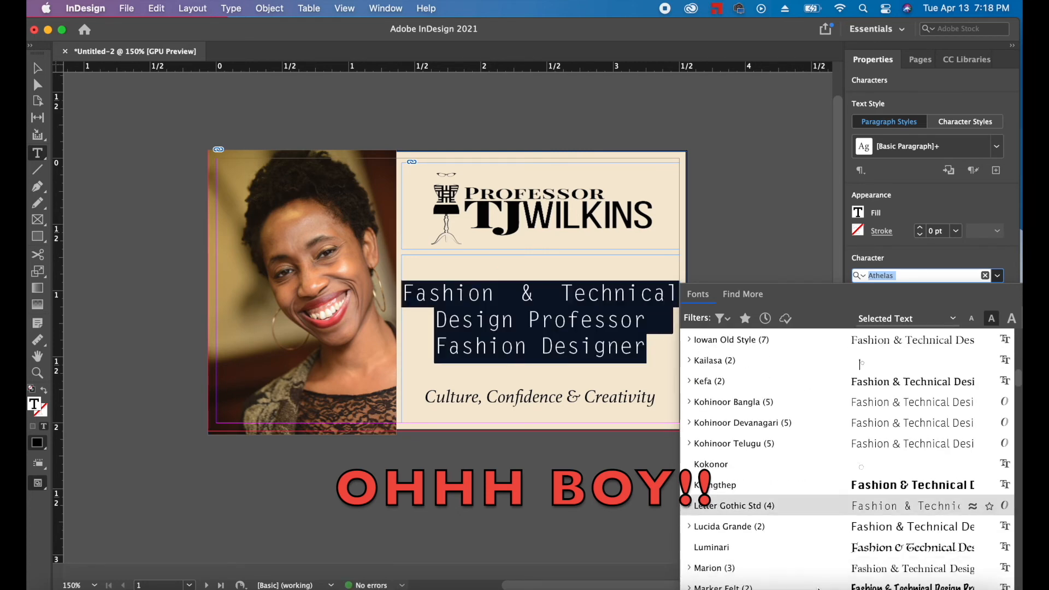
{"action": "left_click", "coordinate": [809, 567]}
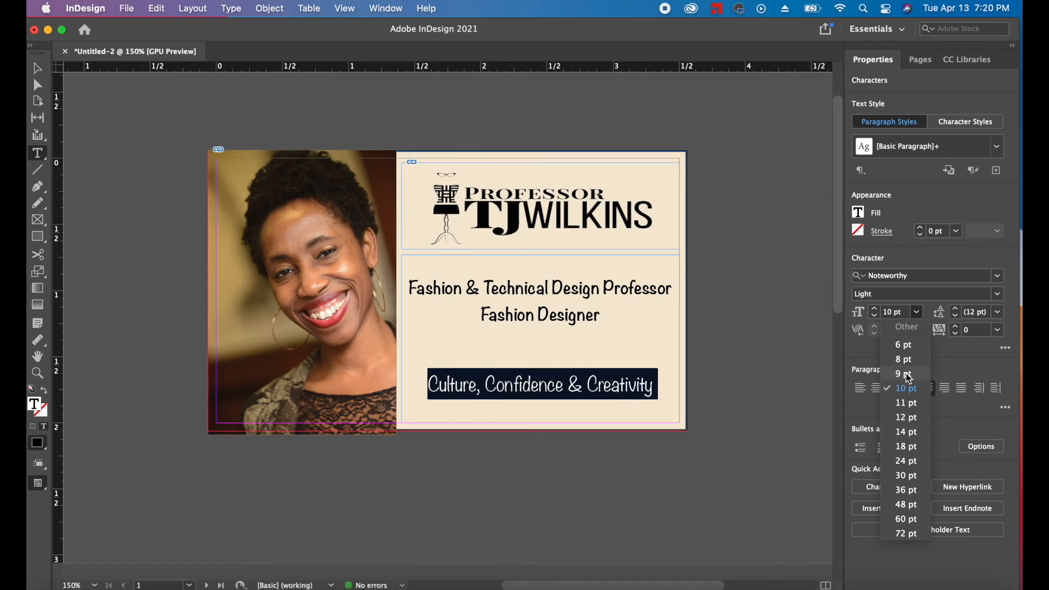
{"action": "left_click", "coordinate": [903, 359]}
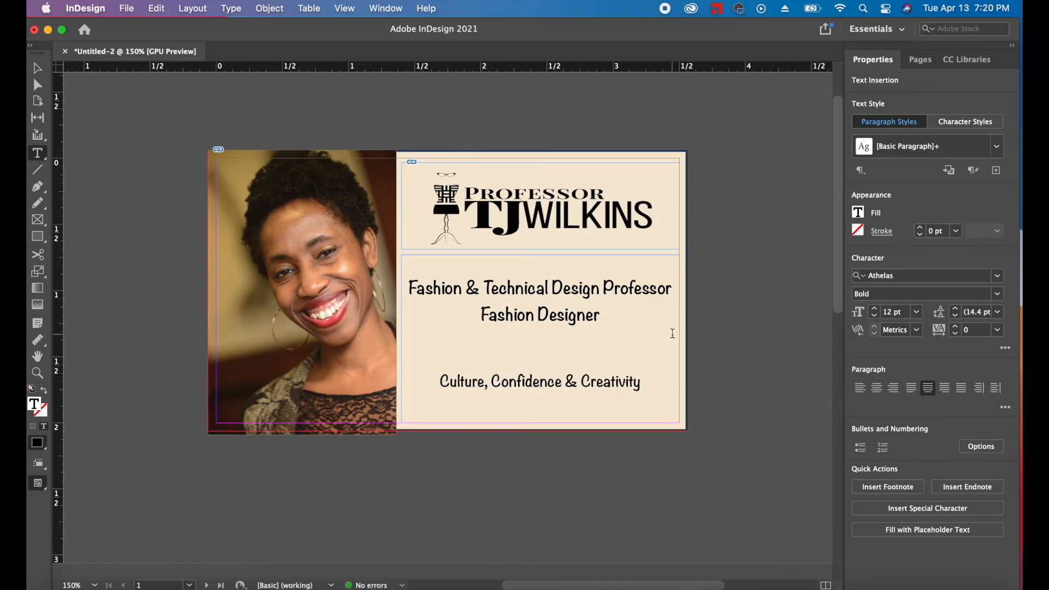
{"action": "left_click", "coordinate": [739, 391]}
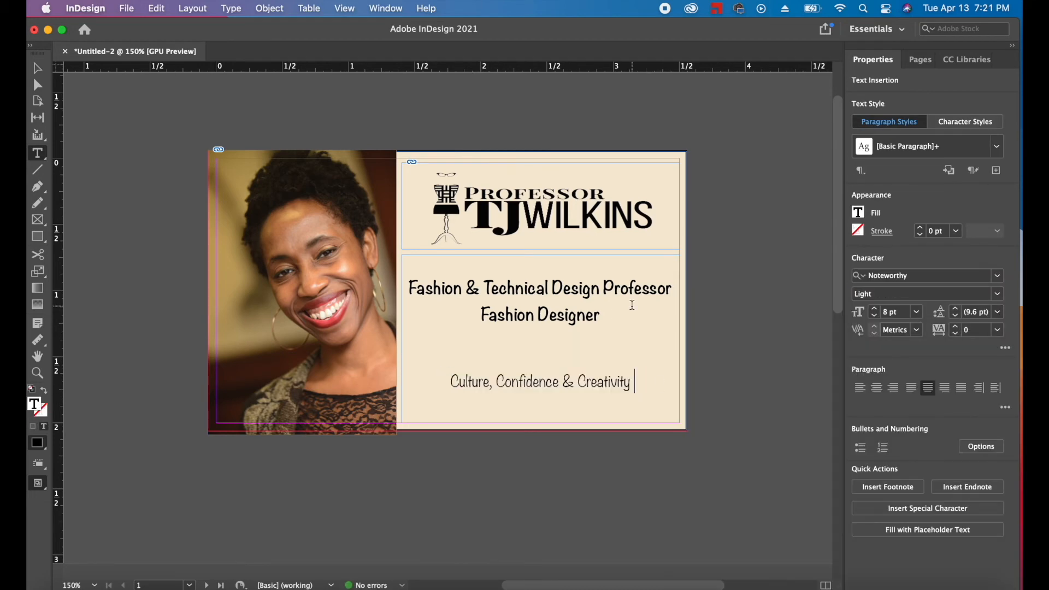
Enlarge the logo artwork slightly inside its frame.
{"action": "left_click", "coordinate": [38, 68]}
{"action": "left_click", "coordinate": [570, 200]}
{"action": "left_click", "coordinate": [37, 85]}
{"action": "left_click", "coordinate": [571, 201]}
{"action": "left_click", "coordinate": [709, 241]}
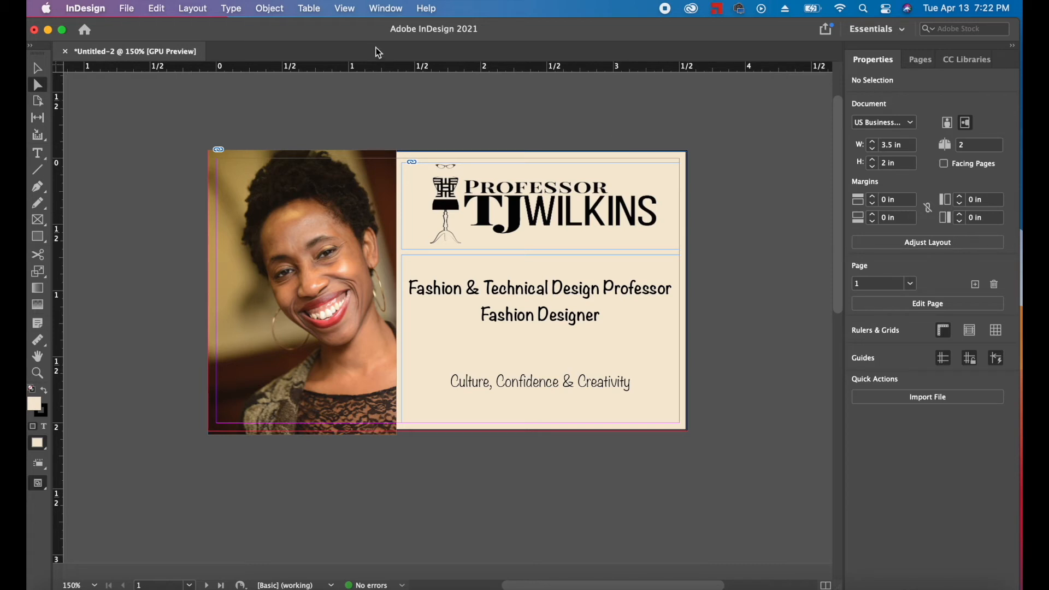
Turn on Overprint Preview for the card front and open page 2 of the document.
{"action": "left_click", "coordinate": [347, 11]}
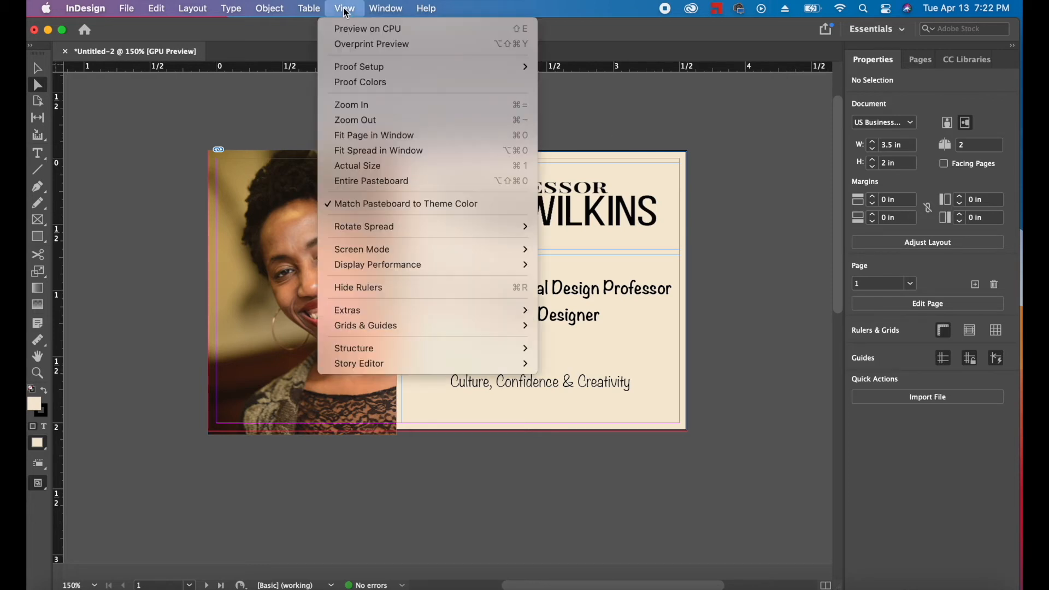
{"action": "left_click", "coordinate": [356, 45]}
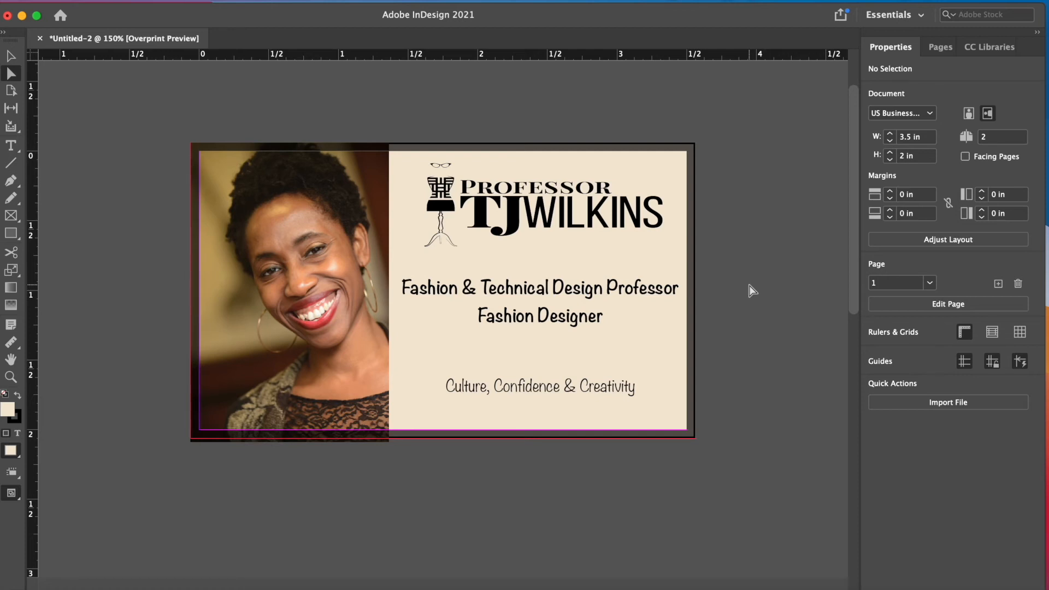
{"action": "left_click", "coordinate": [938, 51]}
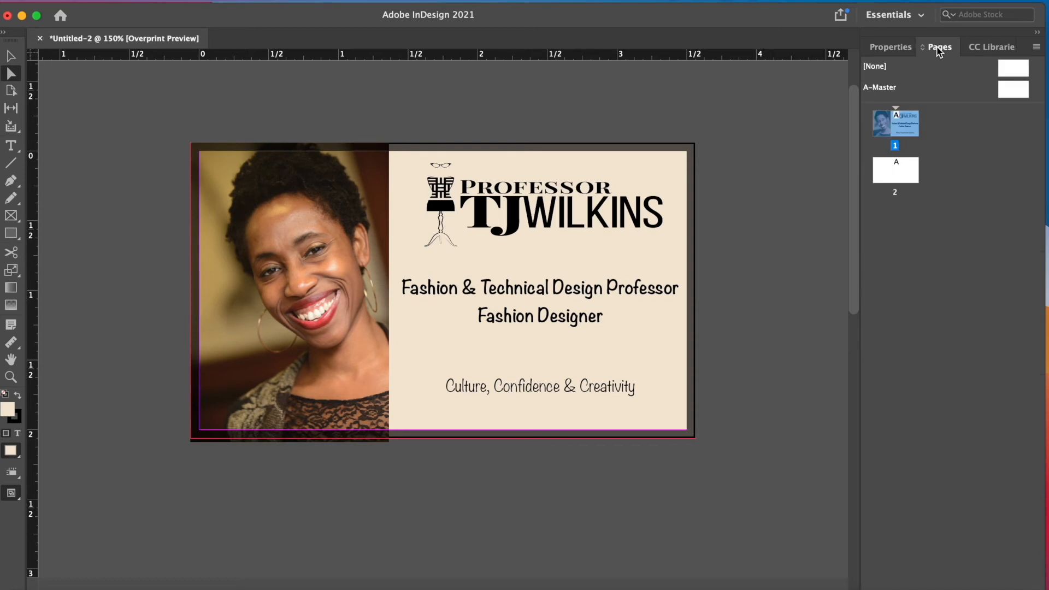
{"action": "double_click", "coordinate": [896, 169]}
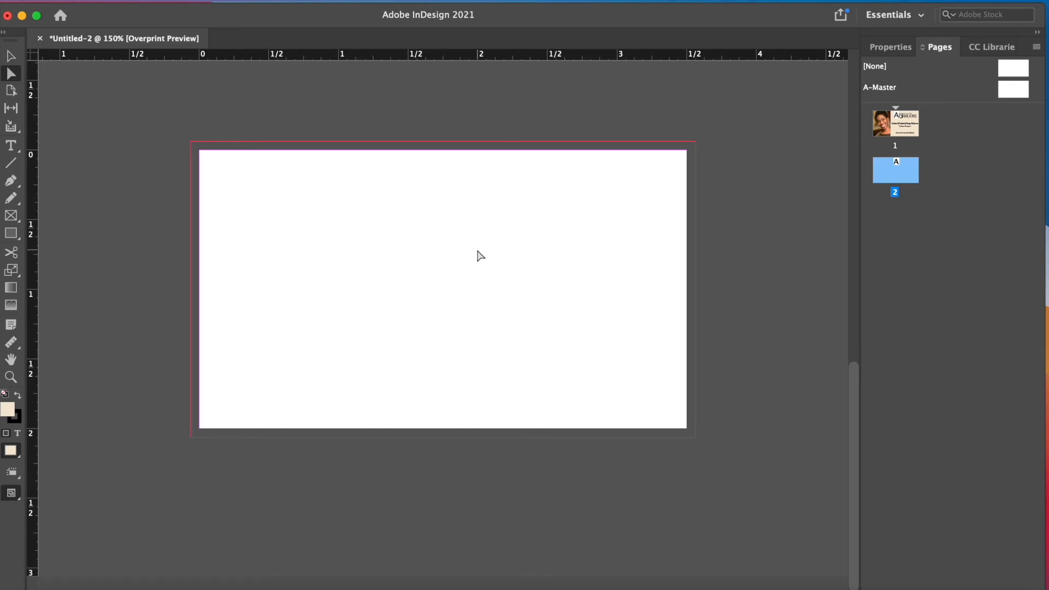
Set linked margins of 0.0625 in on all four sides of page 2.
{"action": "left_click", "coordinate": [890, 47]}
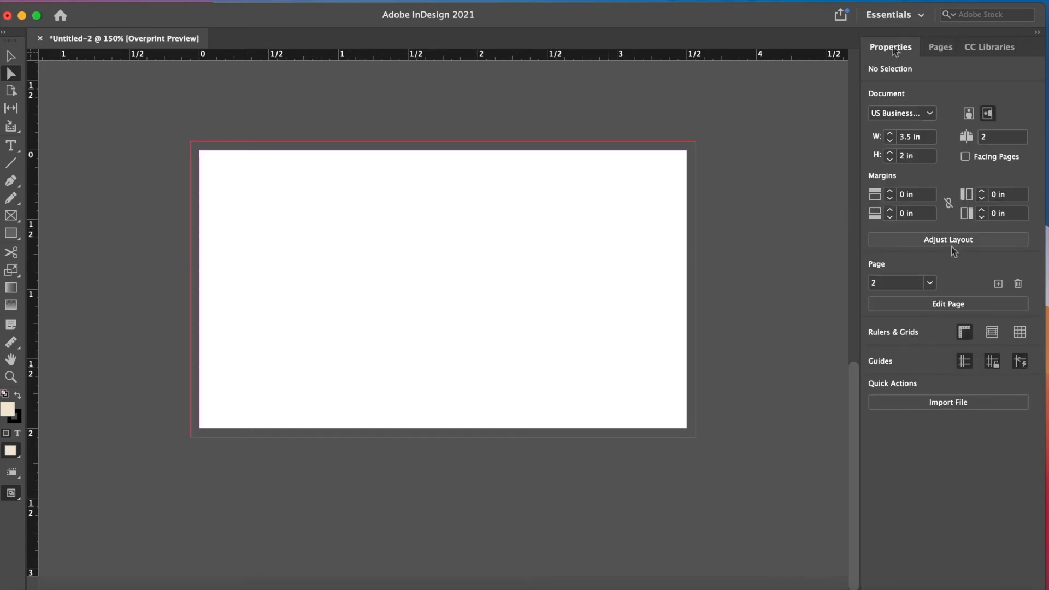
{"action": "left_click", "coordinate": [905, 196]}
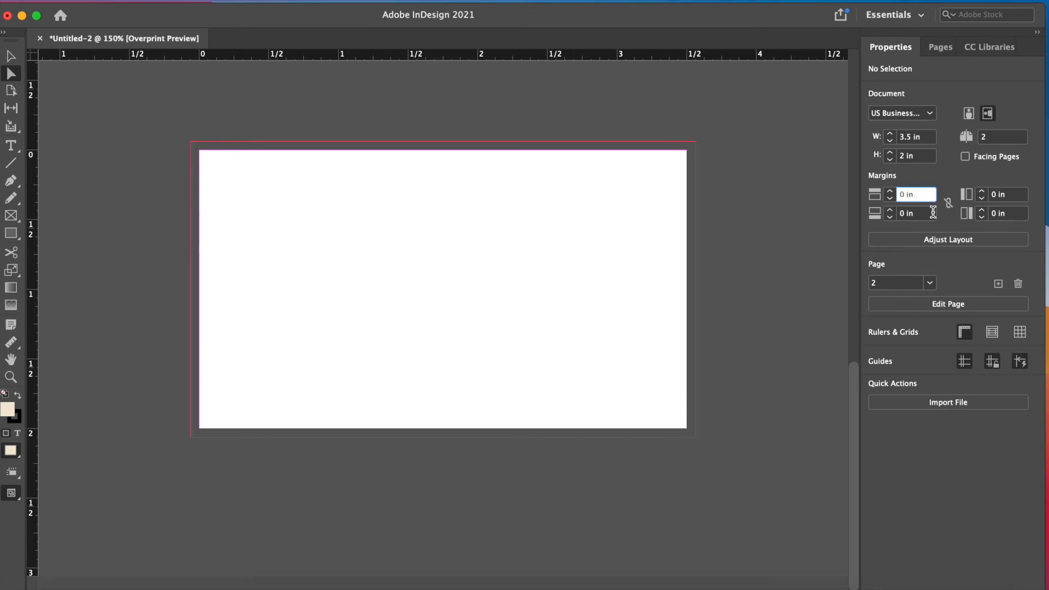
{"action": "key", "text": "BackSpace"}
{"action": "type", "text": "0.025"}
{"action": "left_click", "coordinate": [948, 206]}
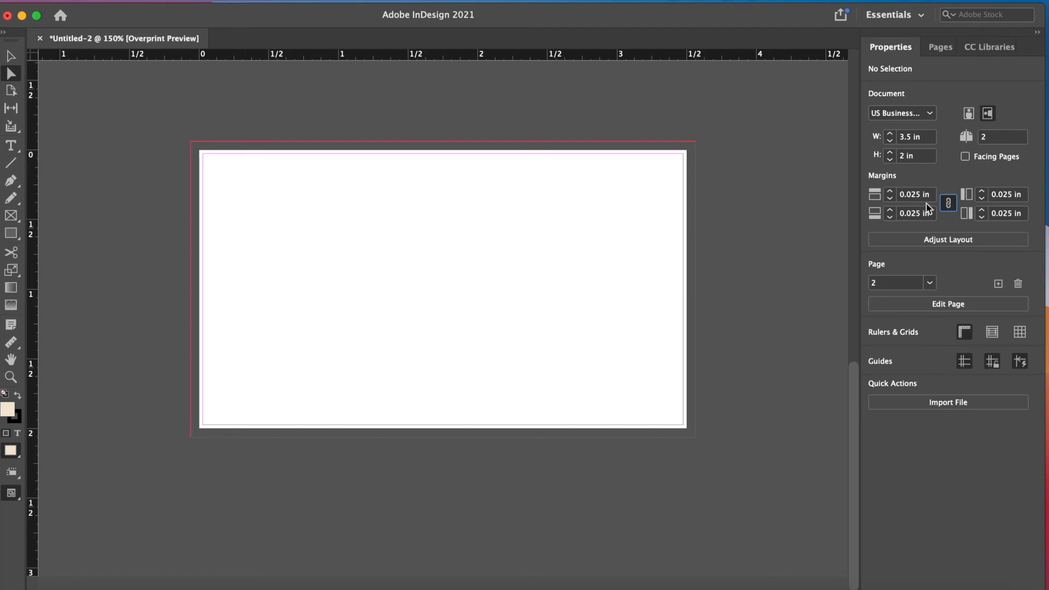
{"action": "left_click", "coordinate": [890, 191]}
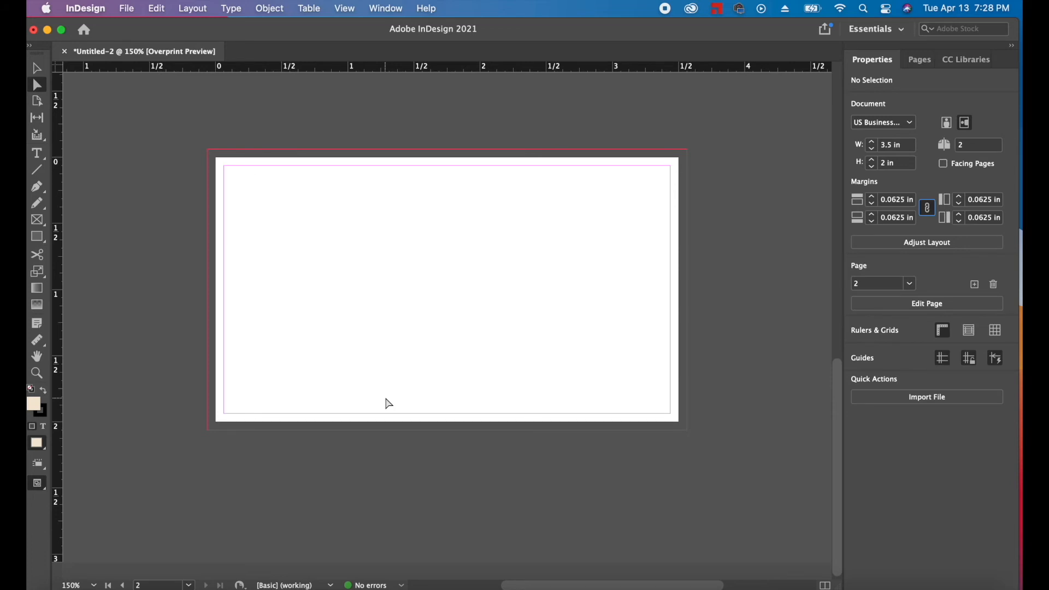
Place the image 3.png along the left margin of page 2 in a frame about 0.89 in wide and 1.88 in high.
{"action": "left_click", "coordinate": [127, 8]}
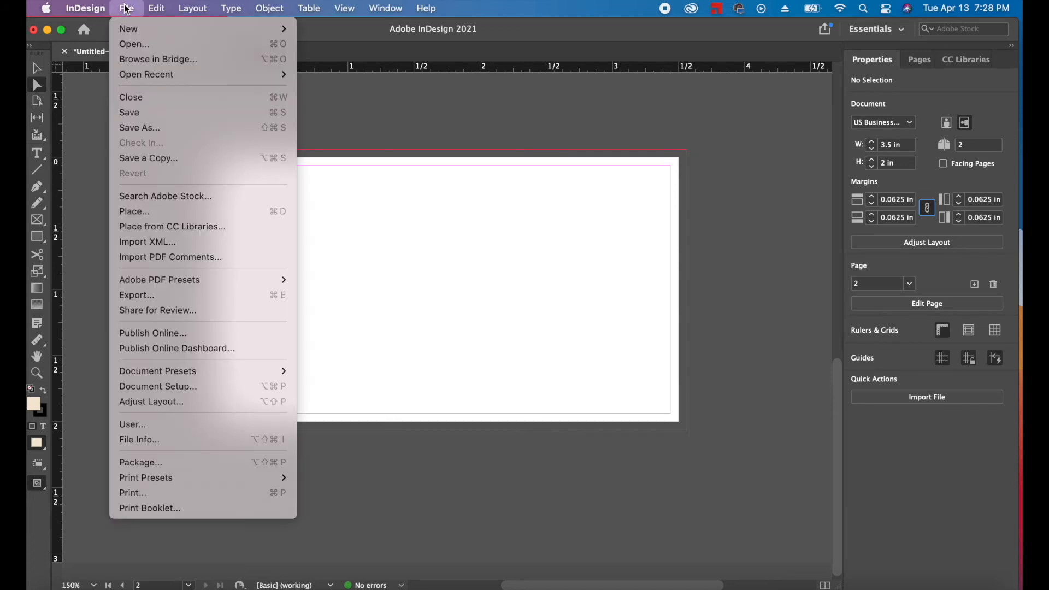
{"action": "left_click", "coordinate": [159, 209]}
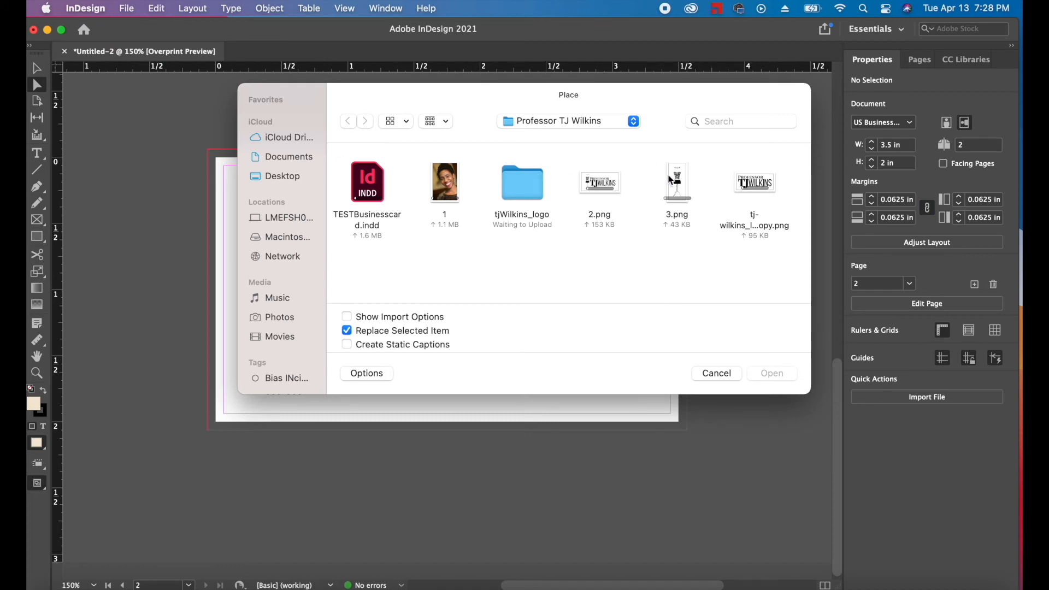
{"action": "left_click", "coordinate": [677, 184]}
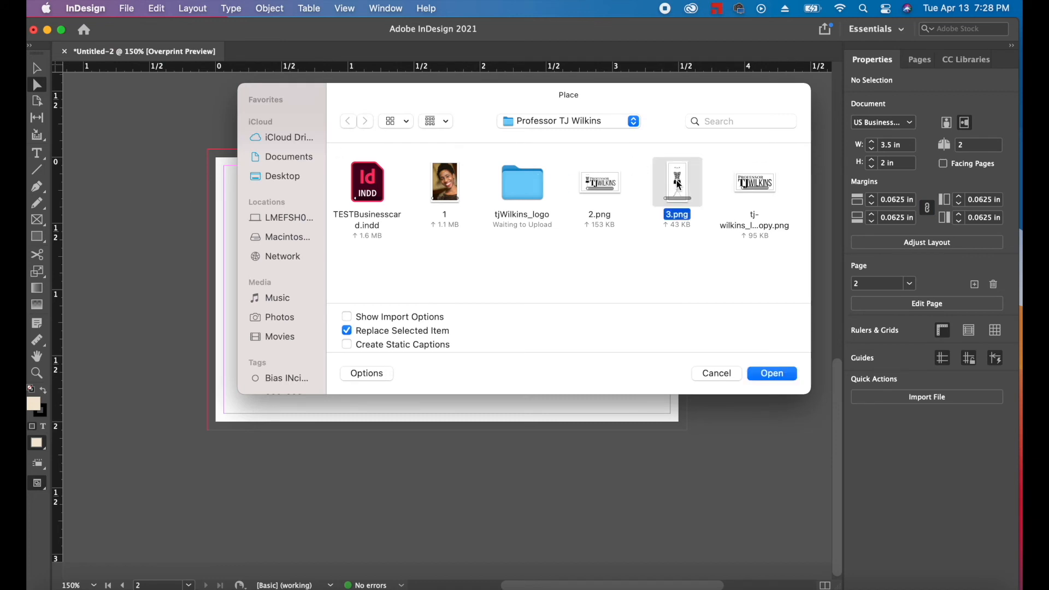
{"action": "left_click", "coordinate": [781, 376]}
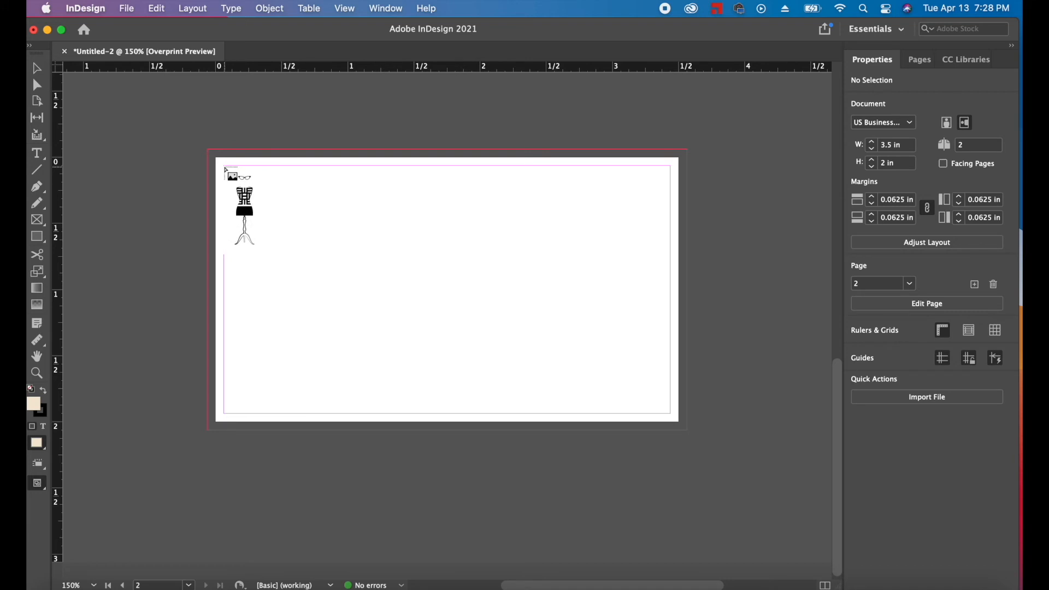
{"action": "mouse_move", "coordinate": [224, 169]}
{"action": "left_mouse_down"}
{"action": "mouse_move", "coordinate": [341, 278]}
{"action": "mouse_move", "coordinate": [393, 297]}
{"action": "mouse_move", "coordinate": [335, 260]}
{"action": "mouse_move", "coordinate": [342, 270]}
{"action": "left_mouse_up"}
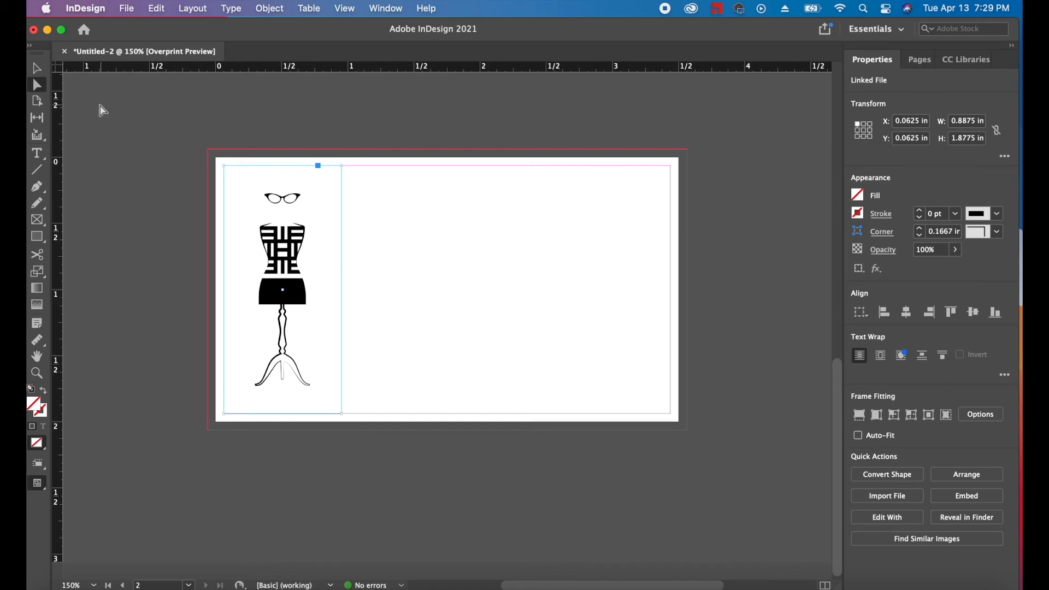
Draw a straight diagonal line about 1.93 in long on page 2, sloping down and to the right beside the mannequin.
{"action": "left_click", "coordinate": [37, 171]}
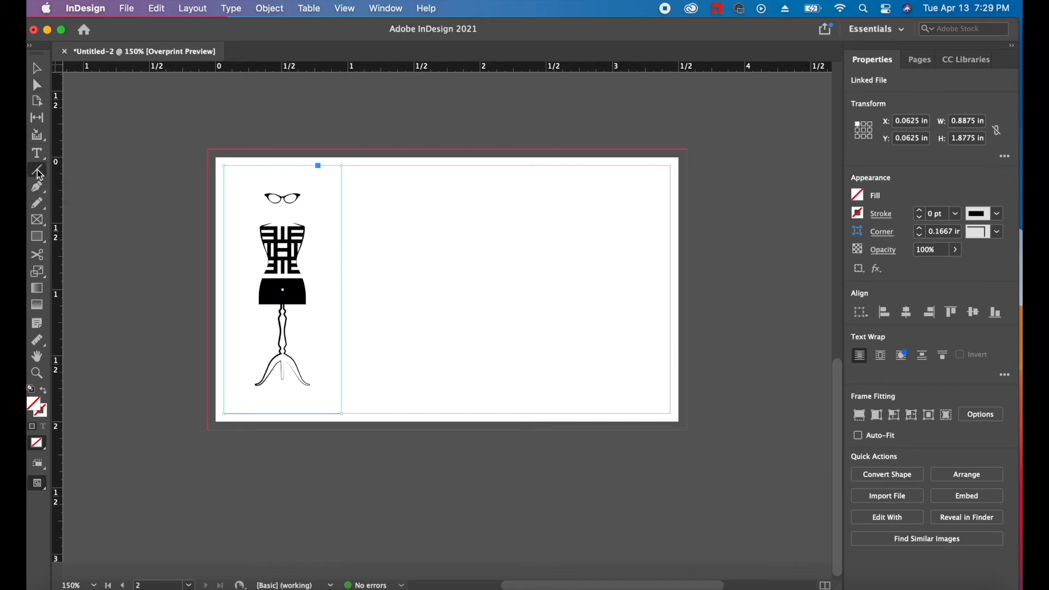
{"action": "left_click", "coordinate": [362, 168]}
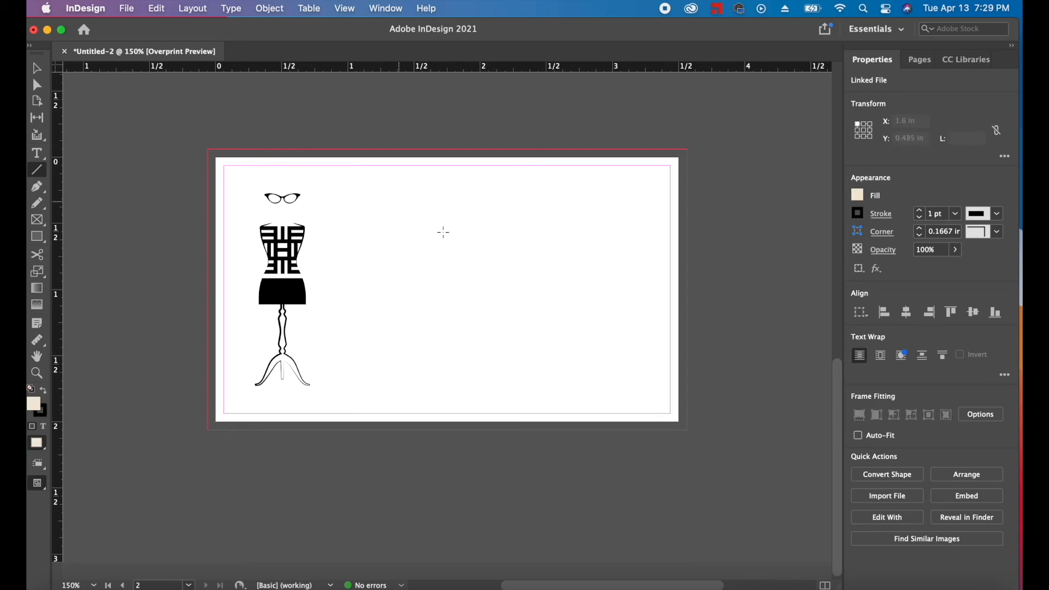
{"action": "mouse_move", "coordinate": [359, 169]}
{"action": "left_mouse_down"}
{"action": "mouse_move", "coordinate": [435, 253]}
{"action": "mouse_move", "coordinate": [475, 326]}
{"action": "mouse_move", "coordinate": [460, 403]}
{"action": "left_mouse_up"}
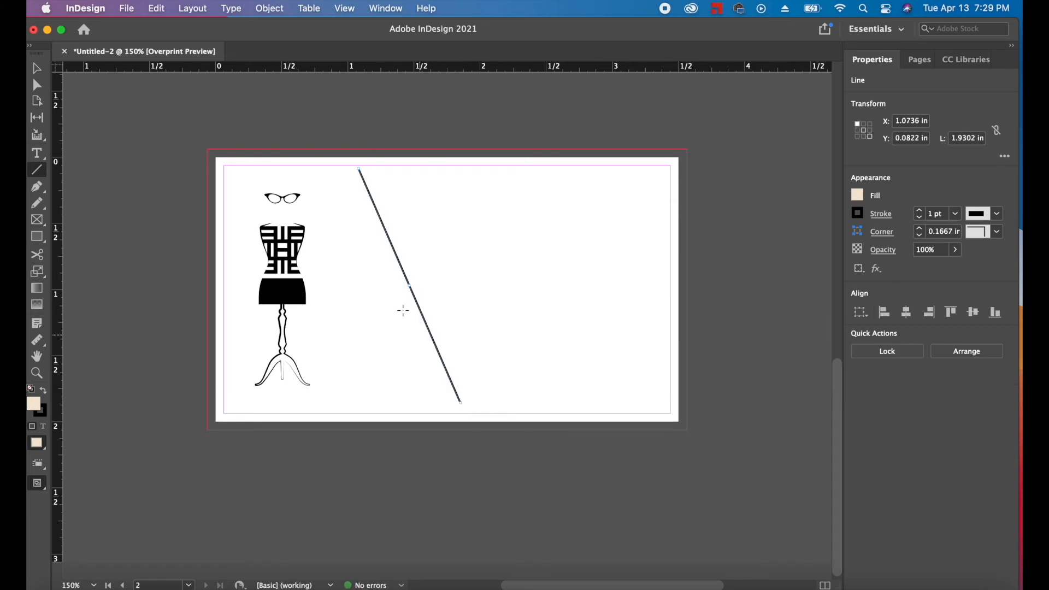
Extend both endpoints of the diagonal line so they meet the upper and lower page margins.
{"action": "left_click", "coordinate": [39, 86]}
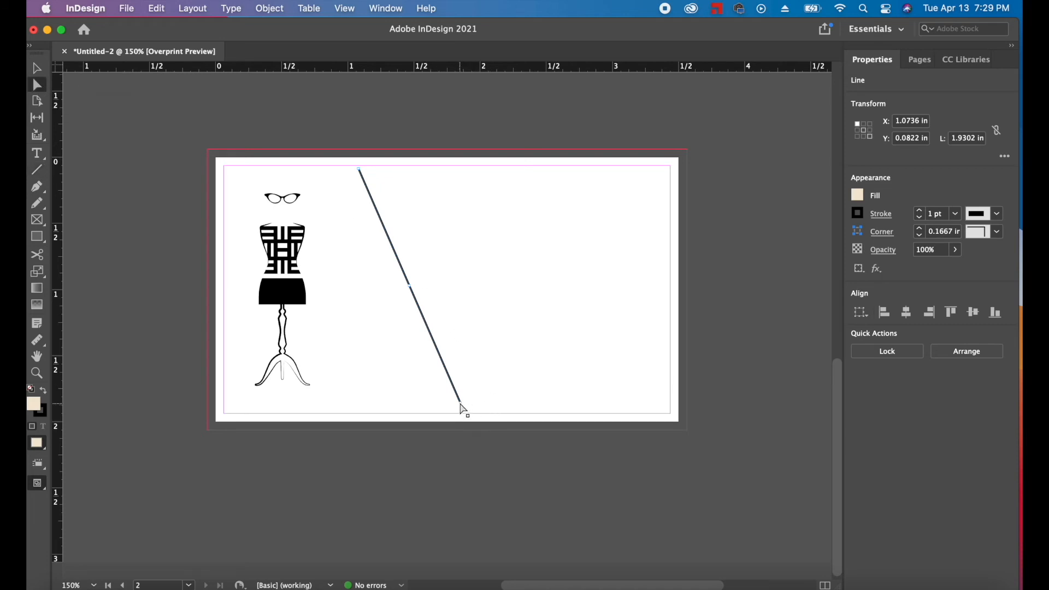
{"action": "left_click_drag", "start_coordinate": [464, 408], "coordinate": [467, 416]}
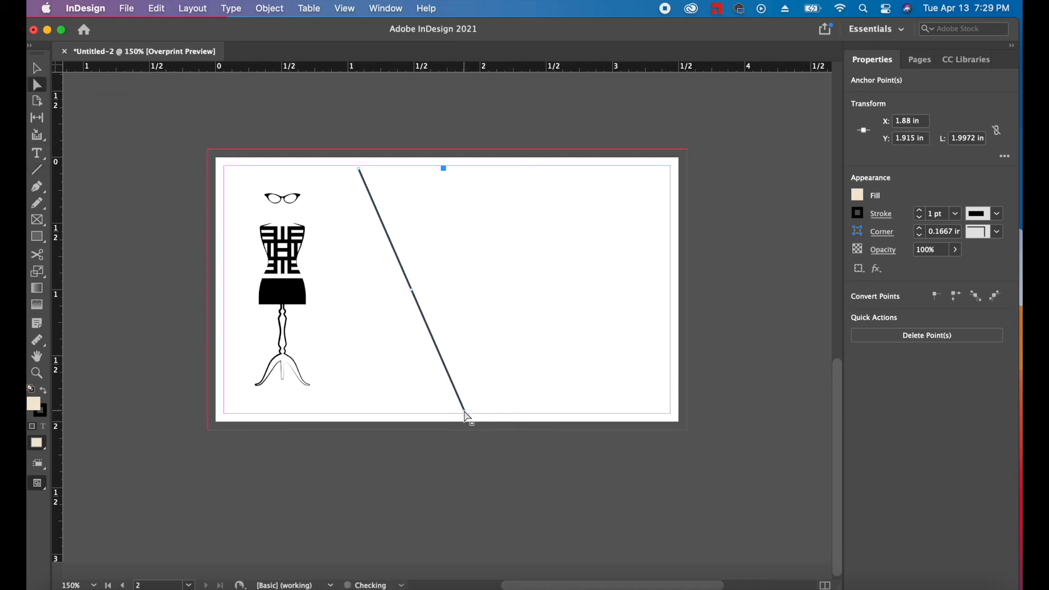
{"action": "left_click", "coordinate": [358, 170]}
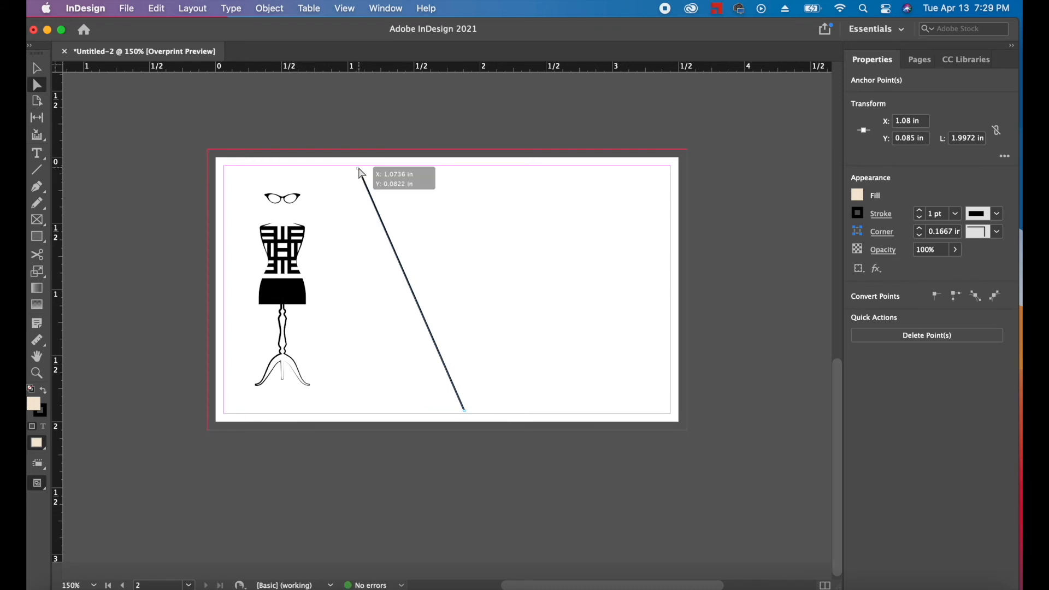
{"action": "left_click_drag", "start_coordinate": [358, 169], "coordinate": [357, 167]}
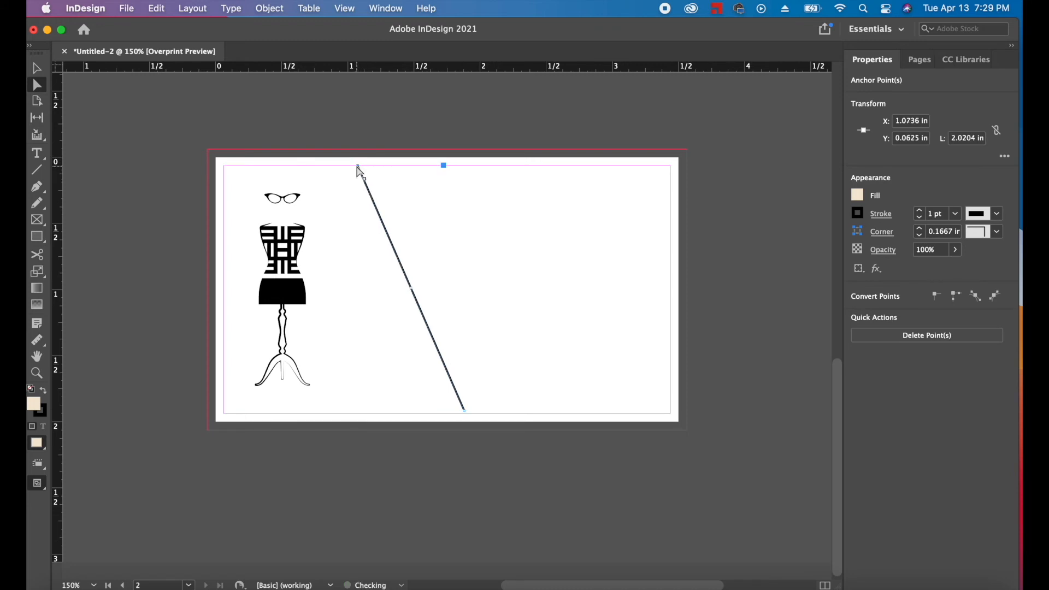
{"action": "left_click_drag", "start_coordinate": [467, 414], "coordinate": [468, 421]}
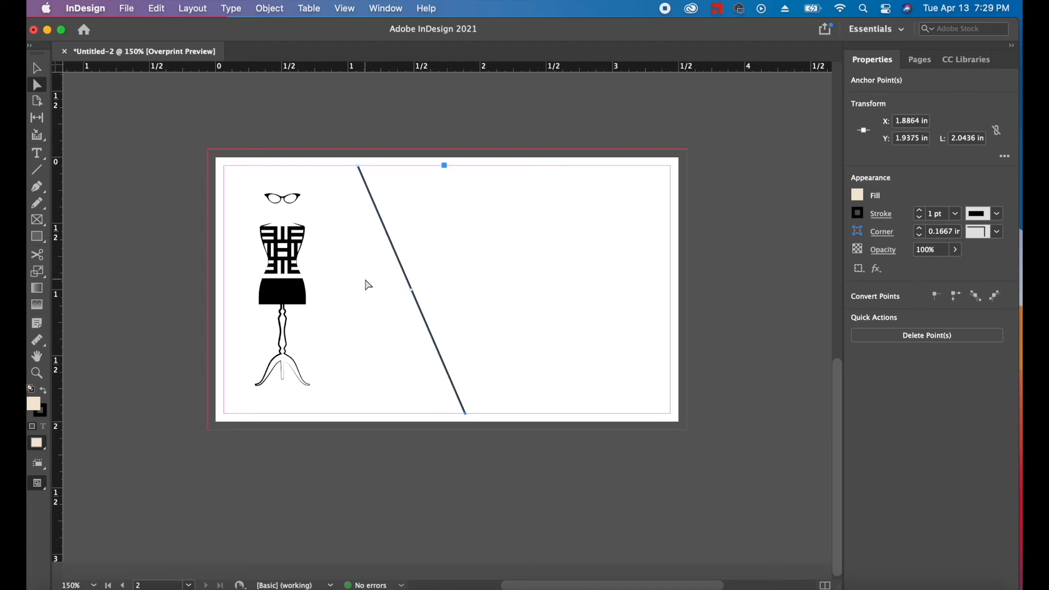
Rotate the mannequin image slightly counterclockwise inside its frame.
{"action": "left_click", "coordinate": [291, 256]}
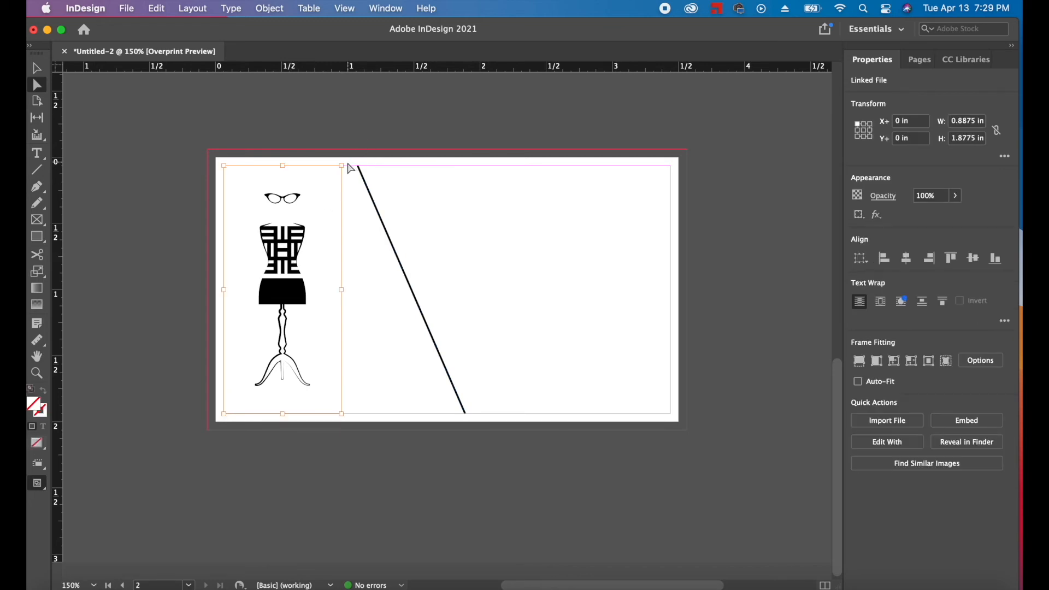
{"action": "left_click", "coordinate": [36, 69]}
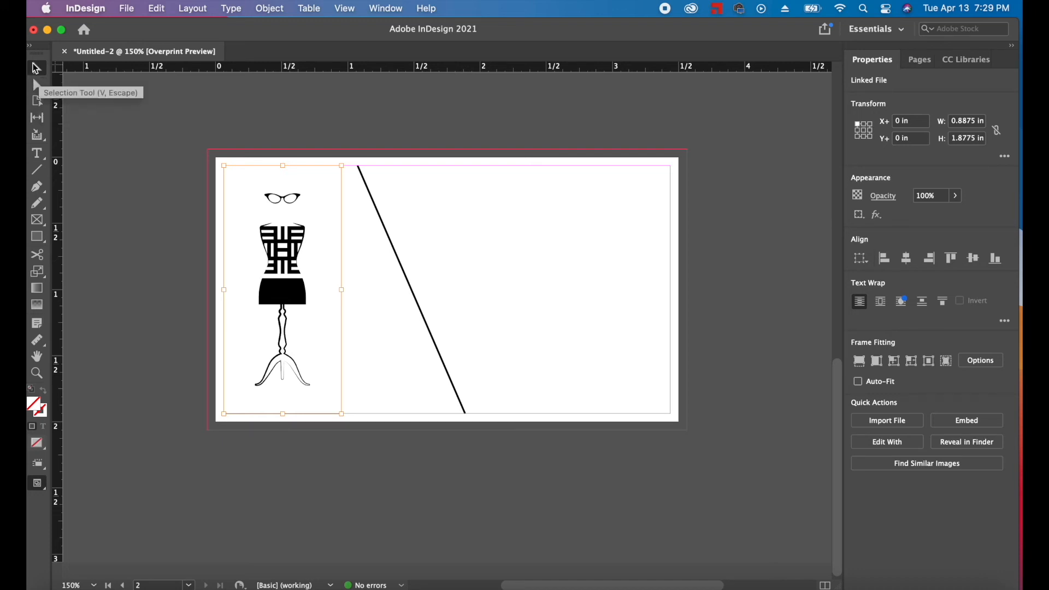
{"action": "left_click", "coordinate": [36, 68]}
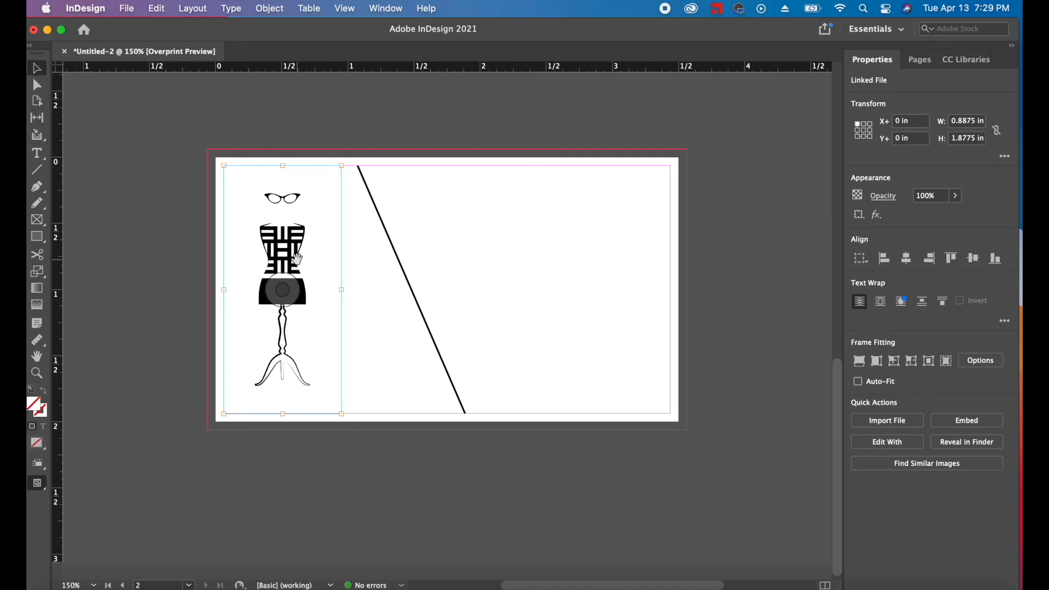
{"action": "left_click_drag", "start_coordinate": [346, 161], "coordinate": [318, 155]}
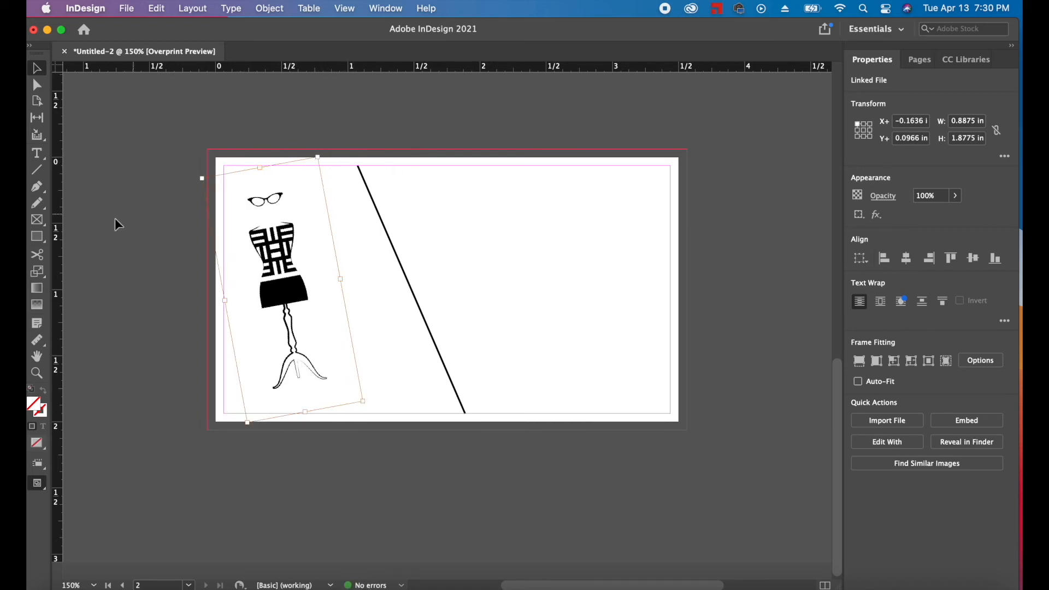
Draw an open six-point zigzag path with the Pen tool between the mannequin's stand and the diagonal line.
{"action": "left_click", "coordinate": [34, 189]}
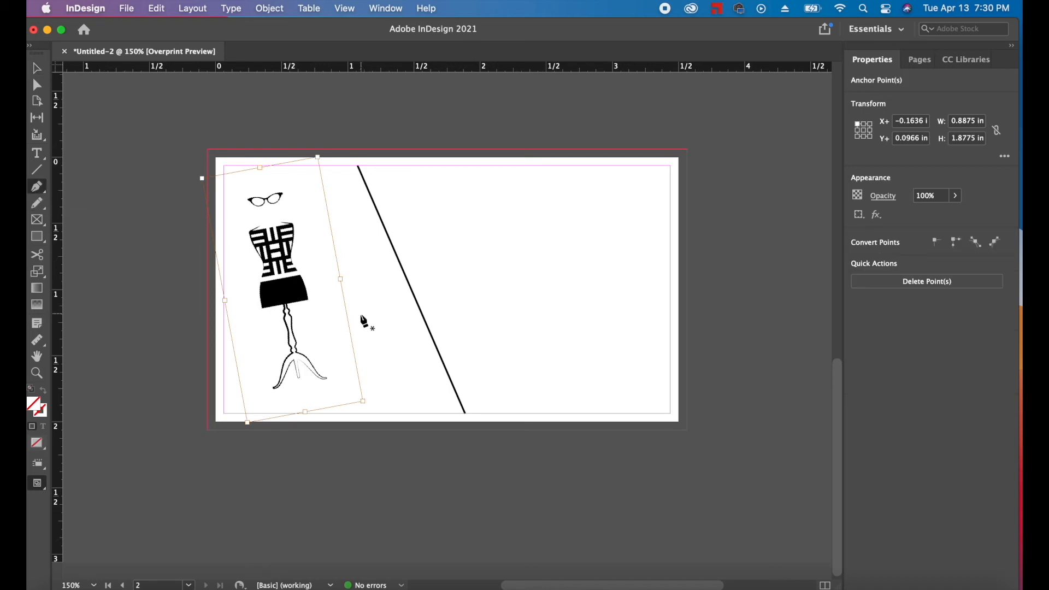
{"action": "key", "text": "super+shift+a"}
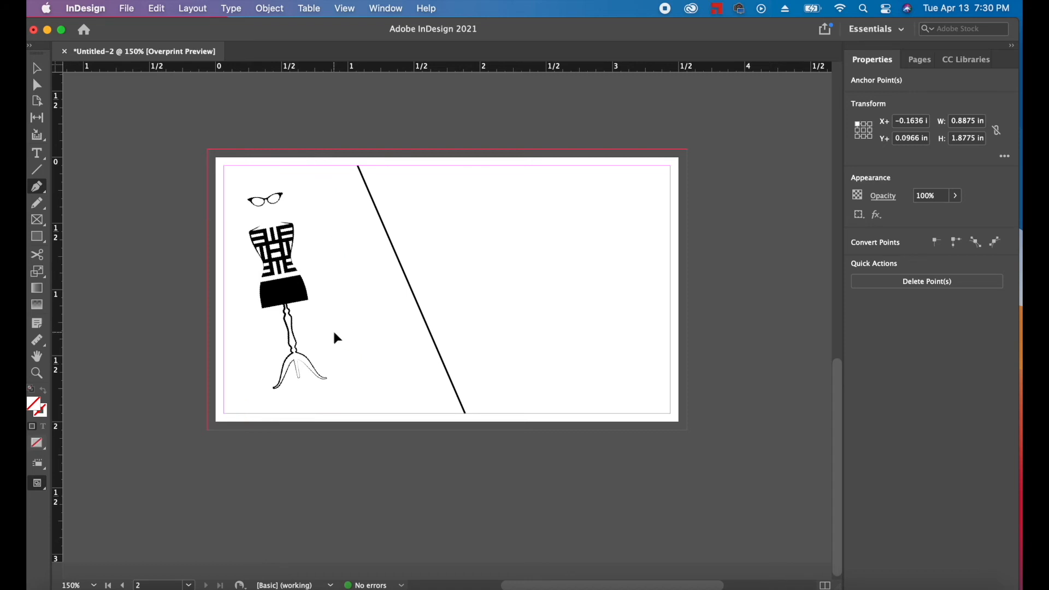
{"action": "left_click", "coordinate": [333, 332]}
{"action": "left_click", "coordinate": [397, 310]}
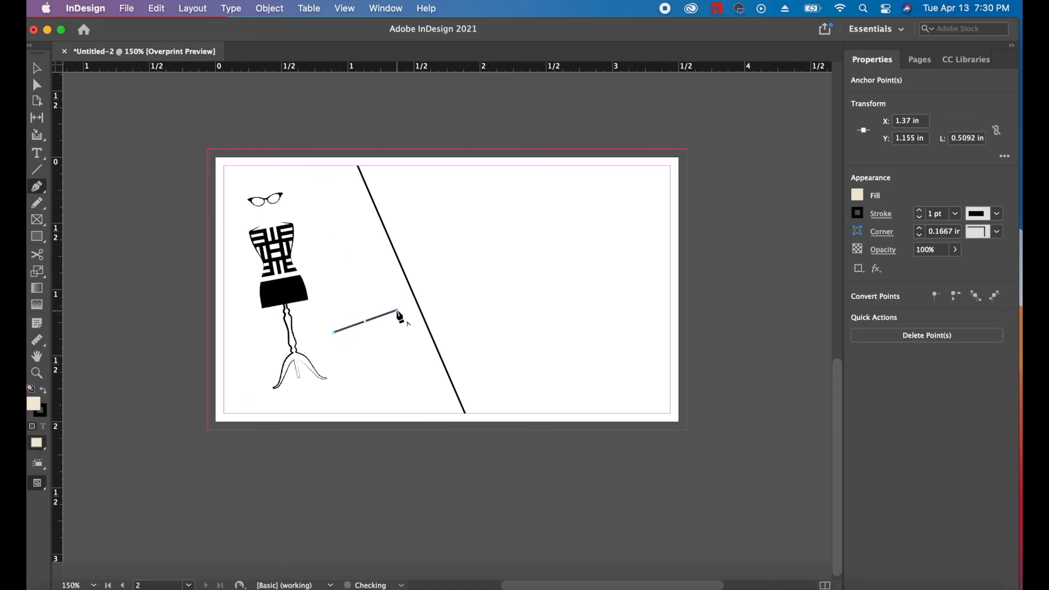
{"action": "left_click", "coordinate": [357, 362]}
{"action": "left_click", "coordinate": [409, 357]}
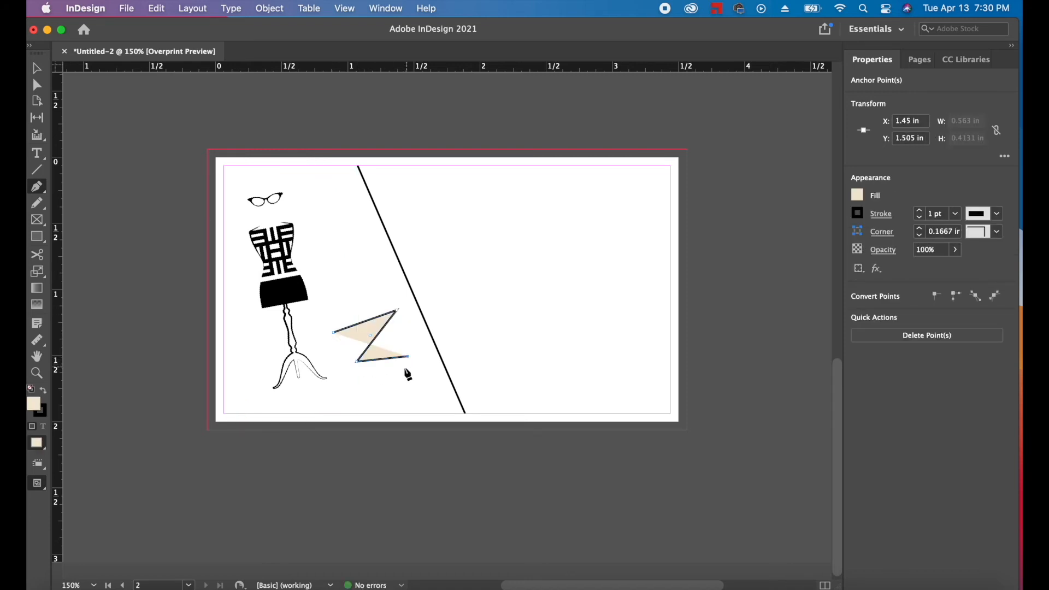
{"action": "left_click", "coordinate": [387, 383]}
{"action": "left_click", "coordinate": [394, 401]}
{"action": "key", "text": "super+z"}
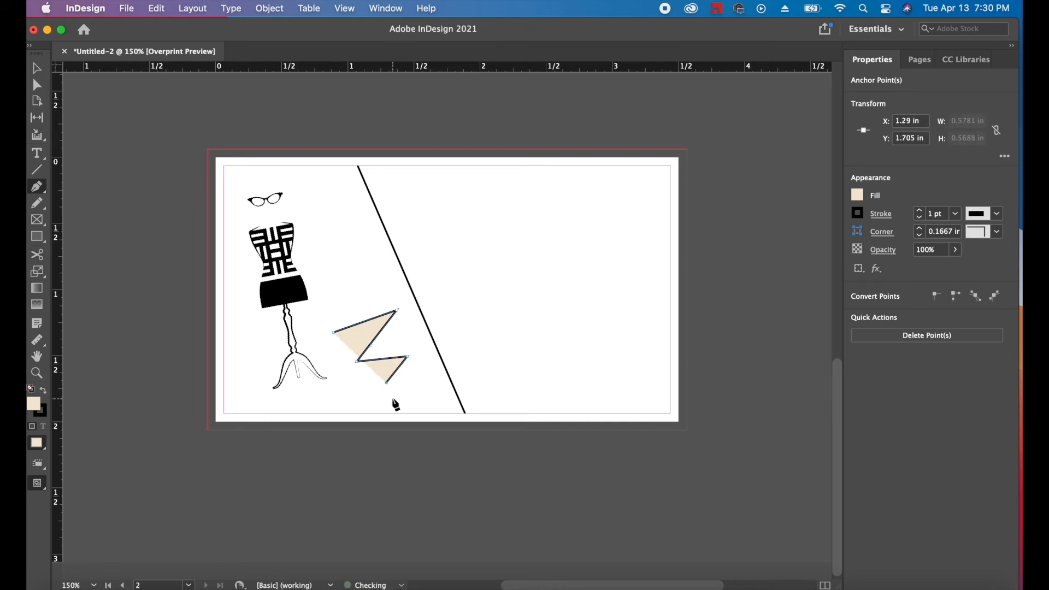
{"action": "left_click", "coordinate": [439, 396]}
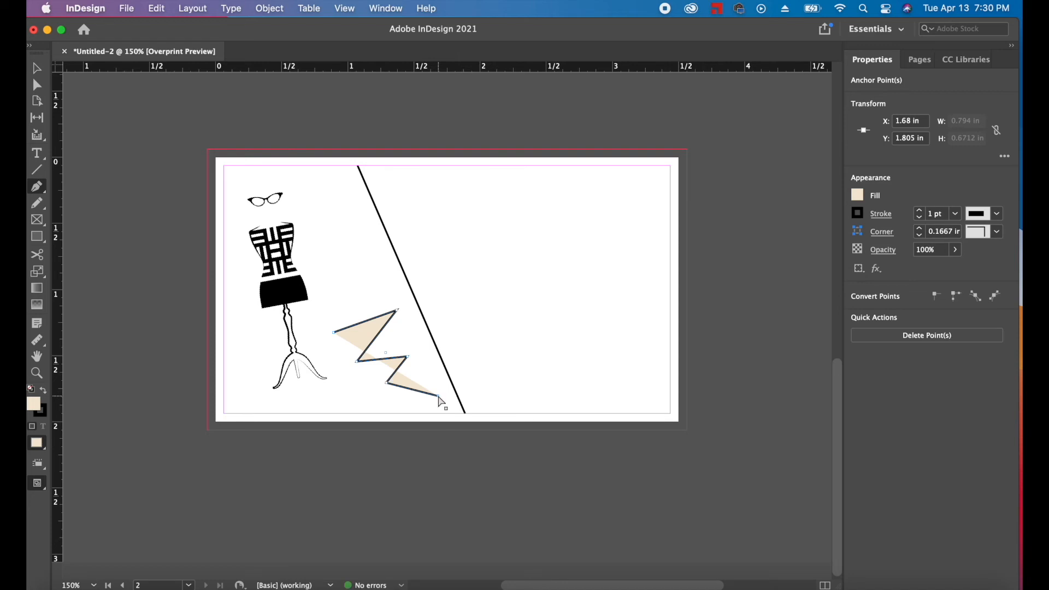
{"action": "key", "text": "super+z"}
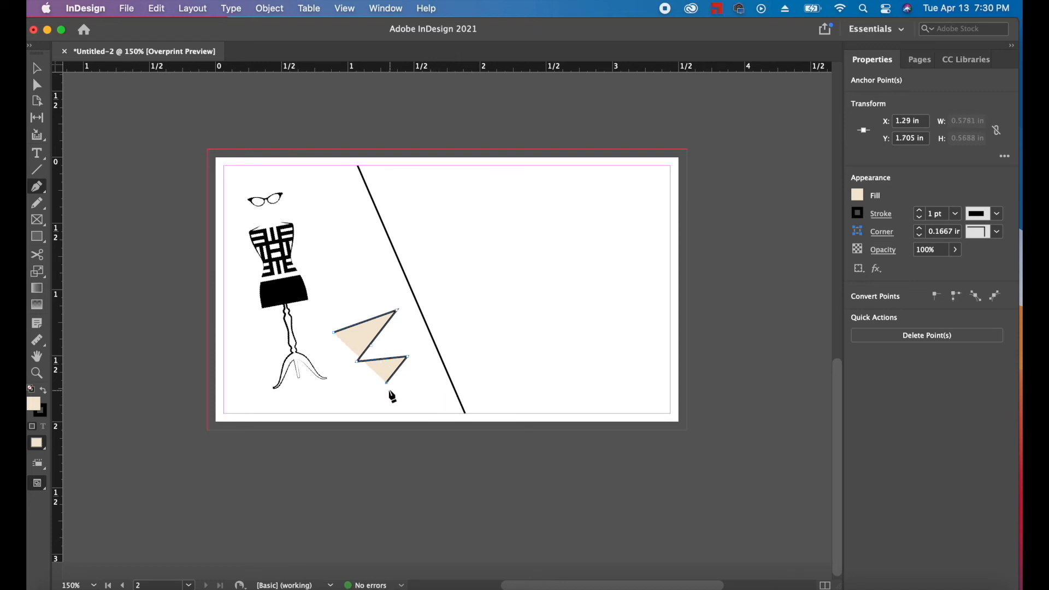
{"action": "left_click", "coordinate": [432, 377]}
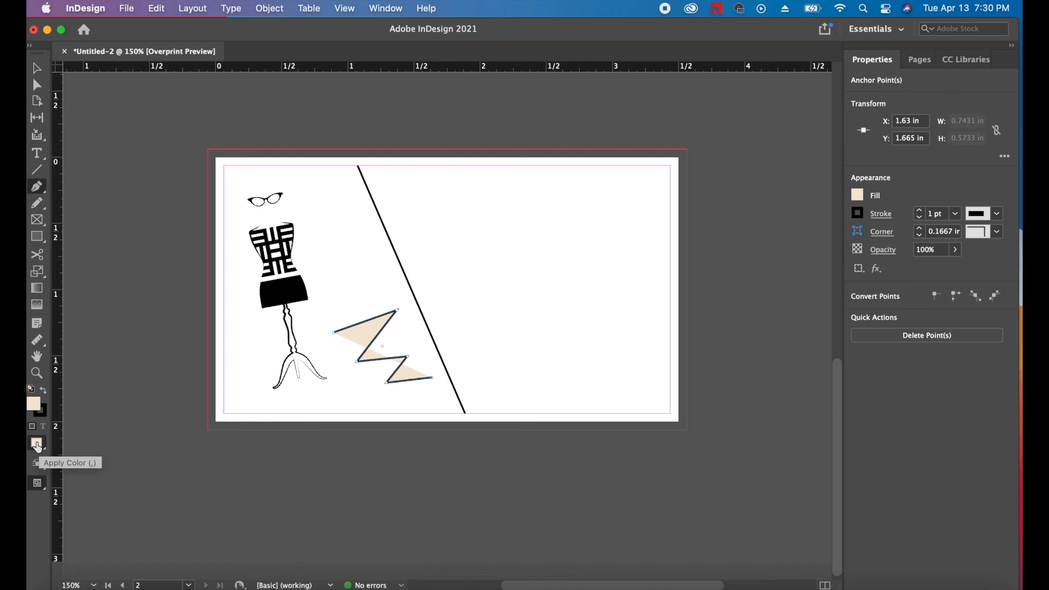
Style the zigzag path with no fill, a 0.5 pt black stroke and 40% opacity.
{"action": "key", "text": "slash"}
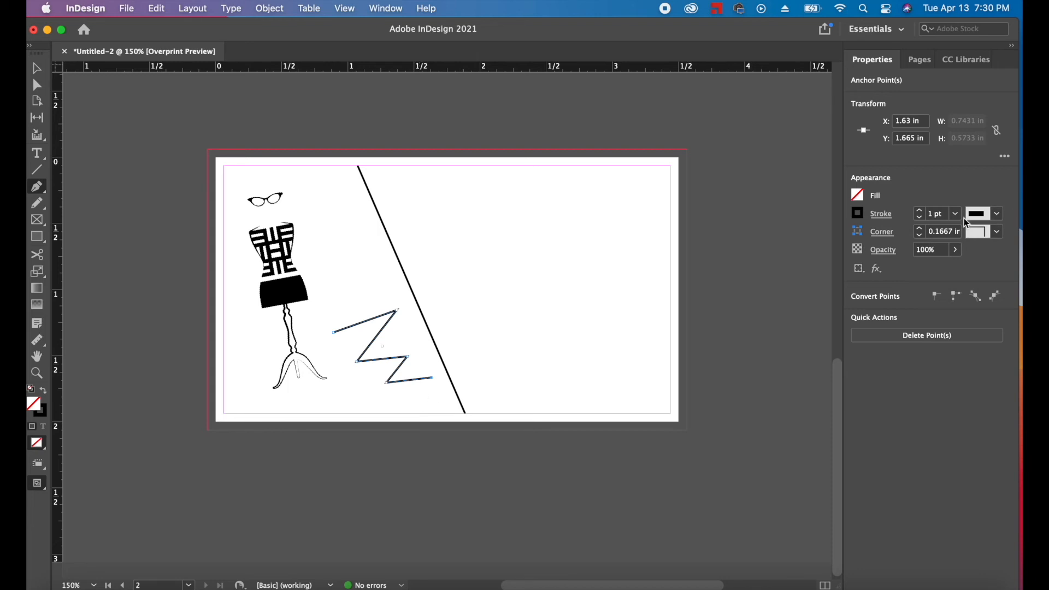
{"action": "left_click", "coordinate": [920, 218]}
{"action": "left_click", "coordinate": [921, 211]}
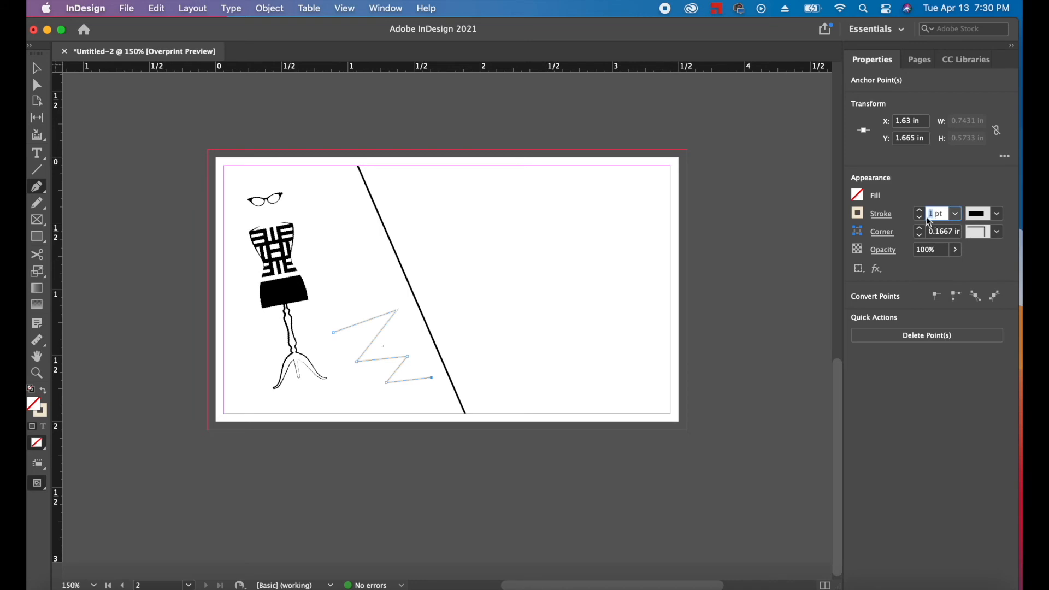
{"action": "type", "text": ".5"}
{"action": "left_click", "coordinate": [37, 68]}
{"action": "left_click", "coordinate": [44, 410]}
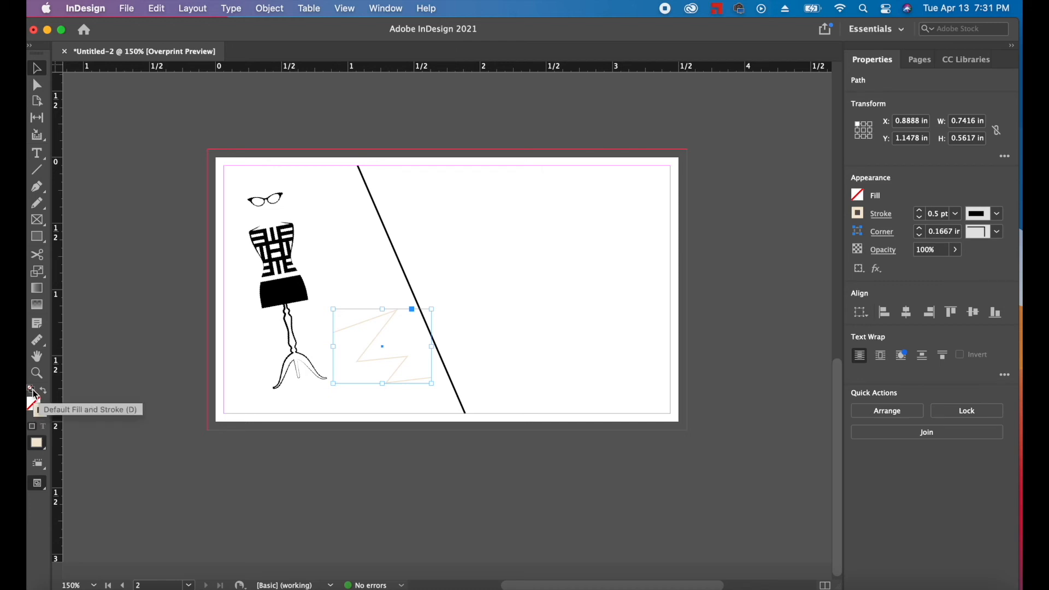
{"action": "left_click", "coordinate": [32, 391]}
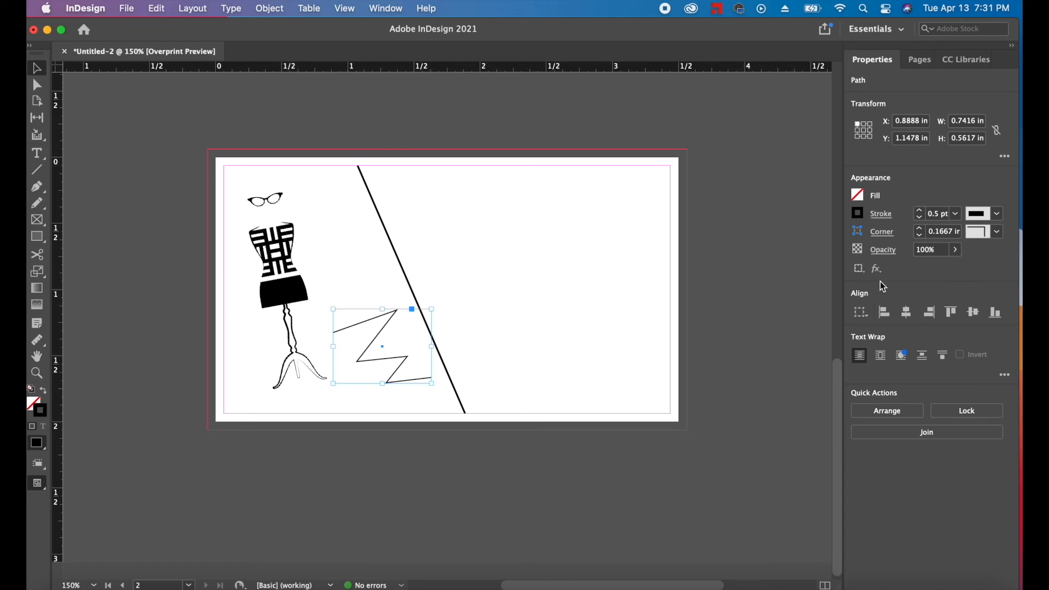
{"action": "left_click", "coordinate": [956, 250]}
{"action": "left_click_drag", "start_coordinate": [955, 268], "coordinate": [911, 277]}
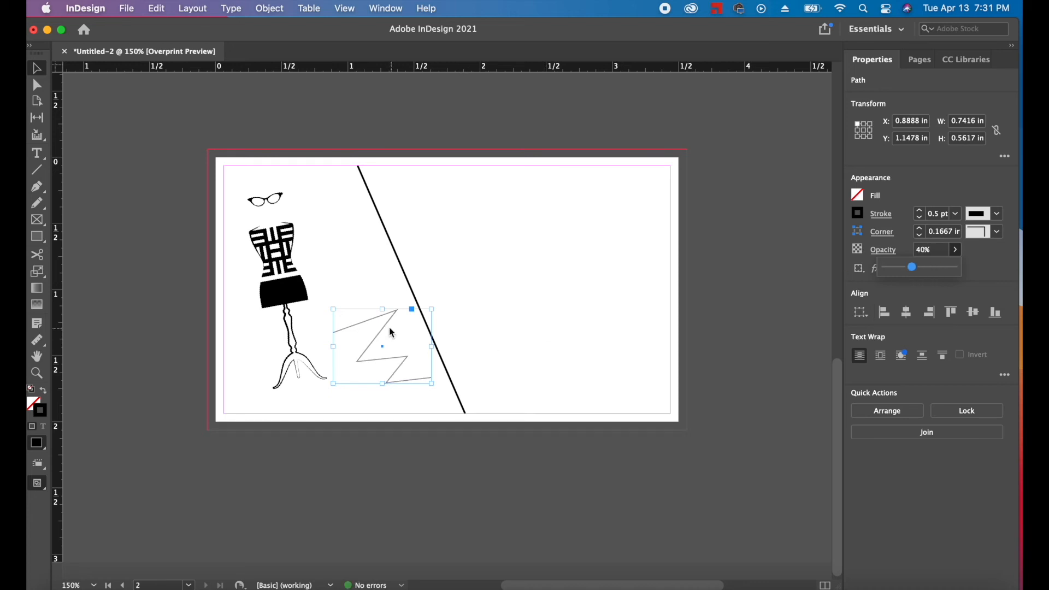
Move the zigzag slightly down and left toward the mannequin's feet and rotate it a little counterclockwise.
{"action": "left_click_drag", "start_coordinate": [388, 330], "coordinate": [382, 339]}
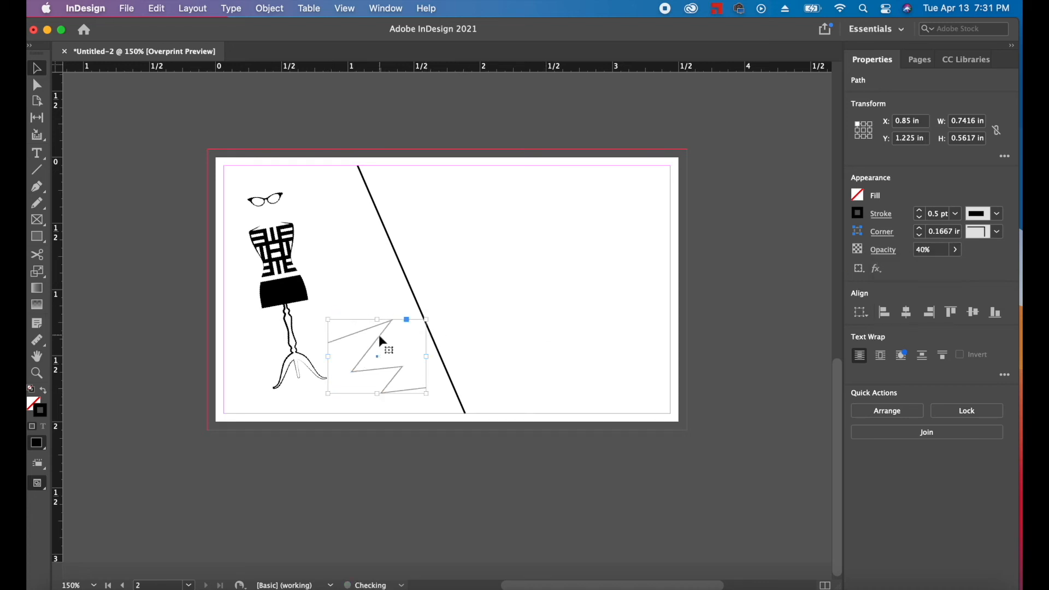
{"action": "left_click_drag", "start_coordinate": [433, 314], "coordinate": [421, 307]}
{"action": "left_click", "coordinate": [487, 328]}
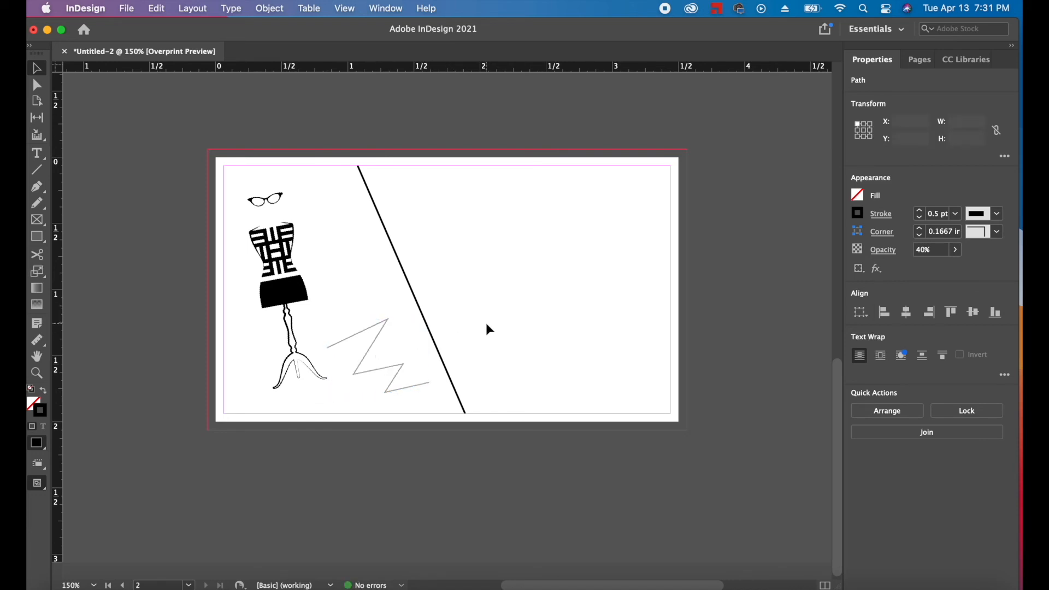
Enlarge the mannequin image inside its frame to about 1.03 in wide and 2.00 in high.
{"action": "left_click", "coordinate": [298, 255]}
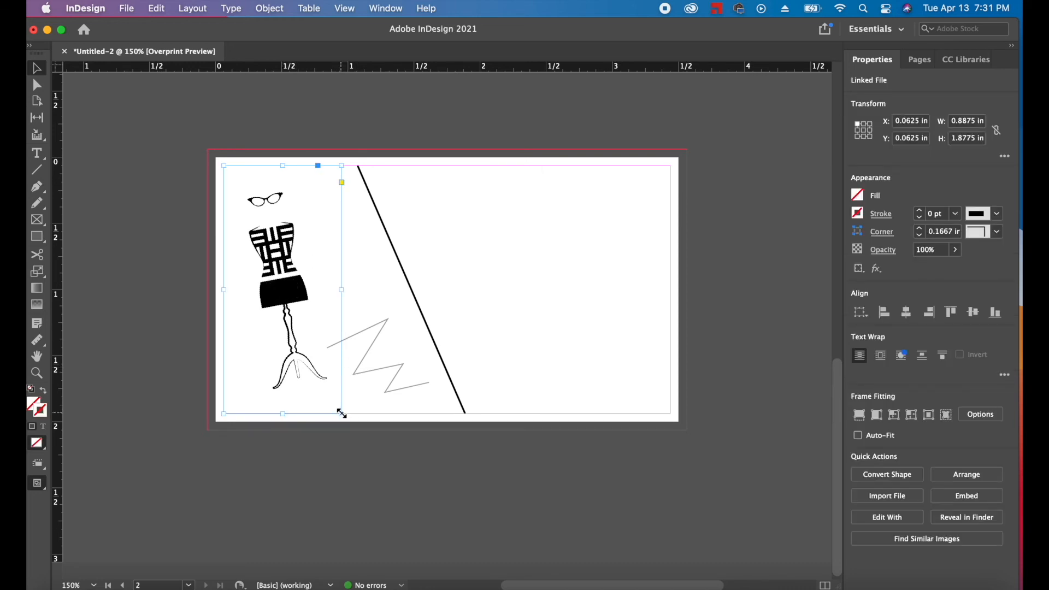
{"action": "left_click_drag", "start_coordinate": [341, 413], "coordinate": [358, 423]}
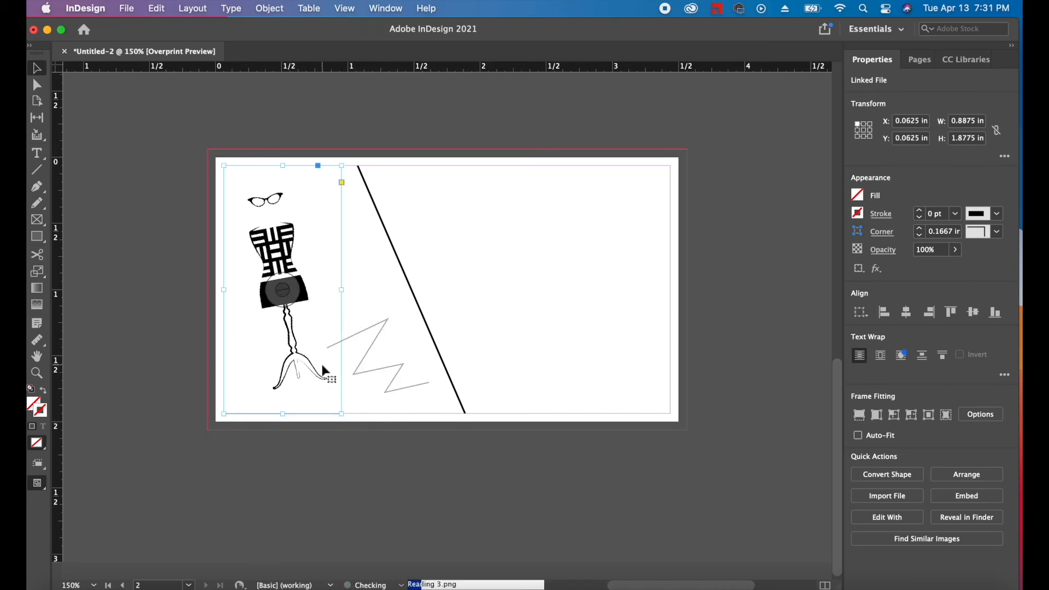
{"action": "left_click", "coordinate": [291, 294]}
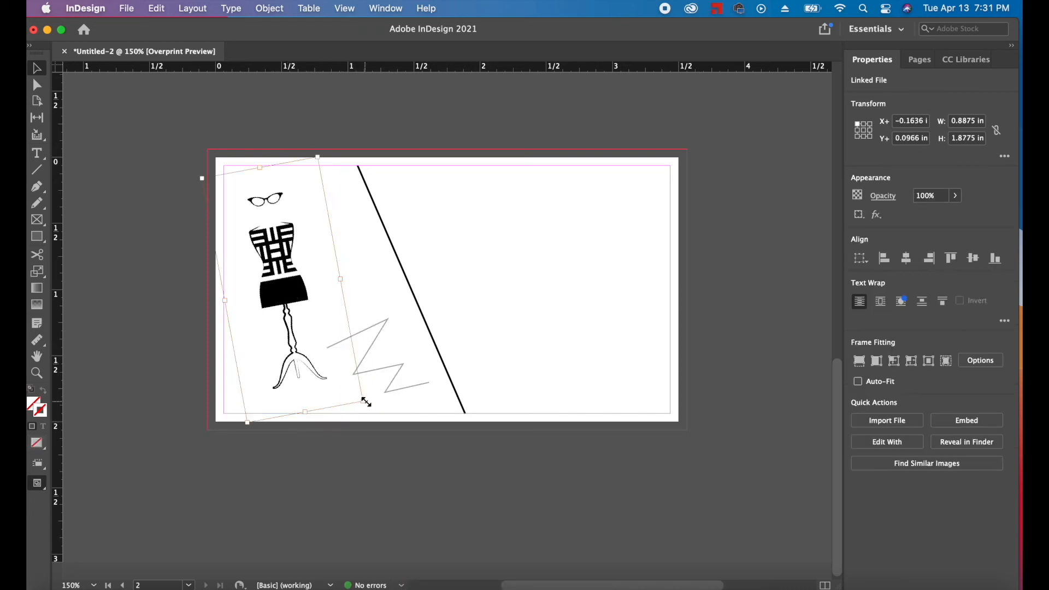
{"action": "left_click_drag", "start_coordinate": [366, 401], "coordinate": [386, 413]}
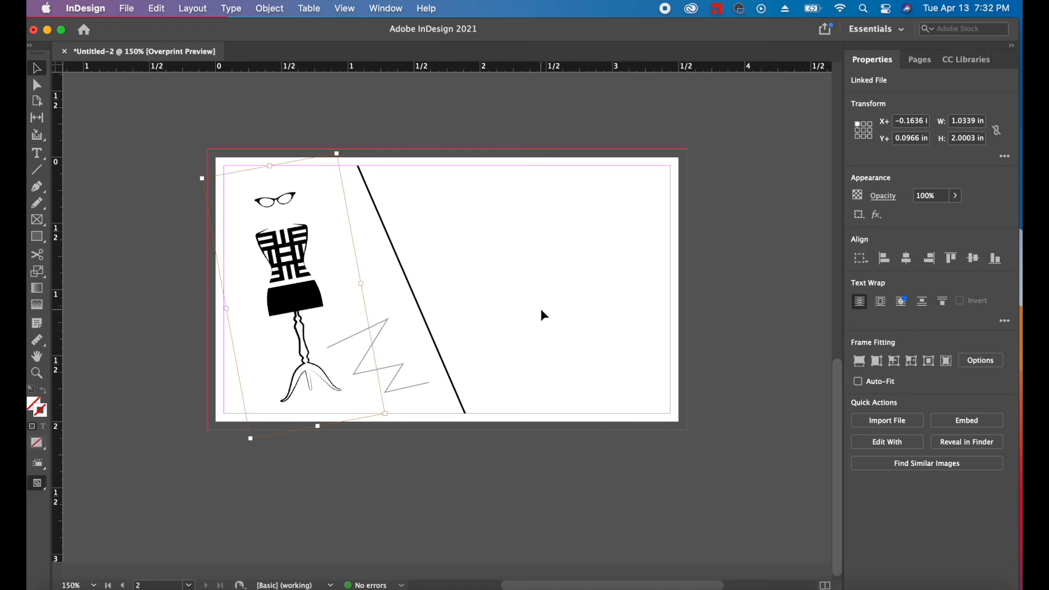
{"action": "left_click", "coordinate": [541, 310]}
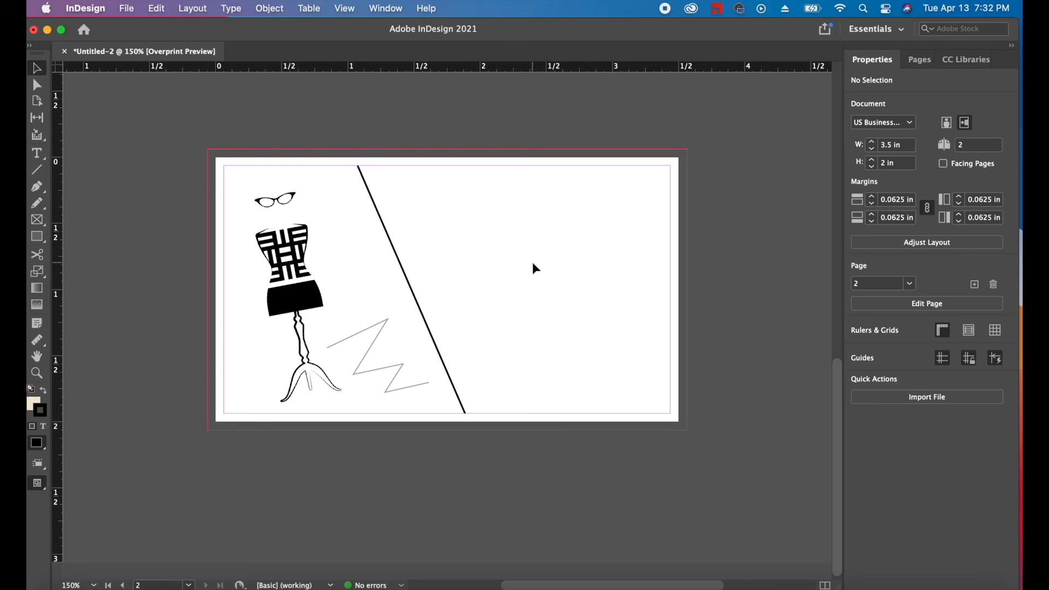
Create a text frame about 1.51 in wide and 1.45 in high beside the diagonal line and turn off Overprint Preview.
{"action": "left_click", "coordinate": [39, 157]}
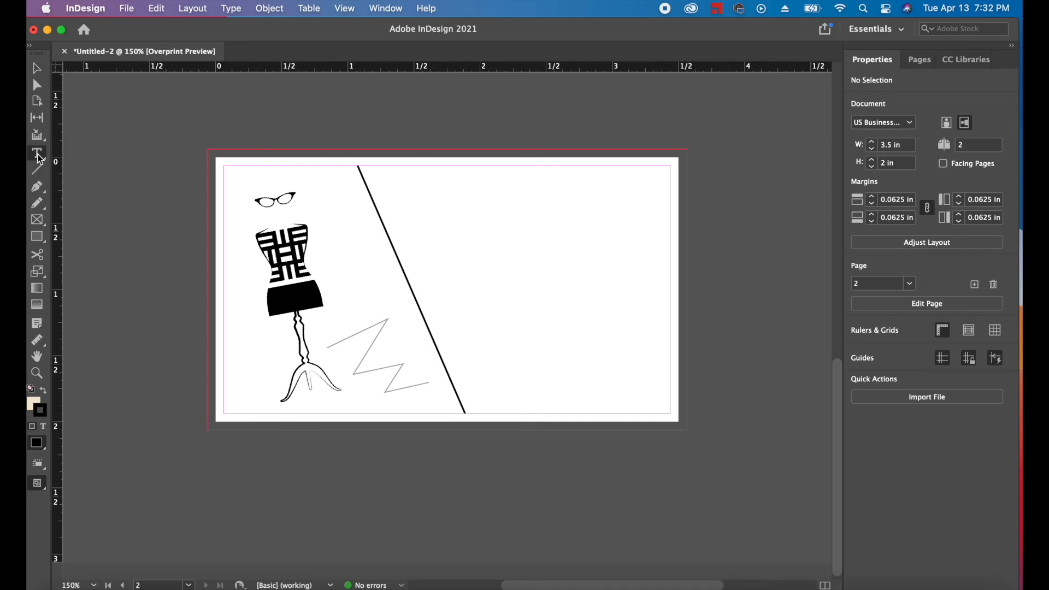
{"action": "left_click_drag", "start_coordinate": [463, 202], "coordinate": [663, 392]}
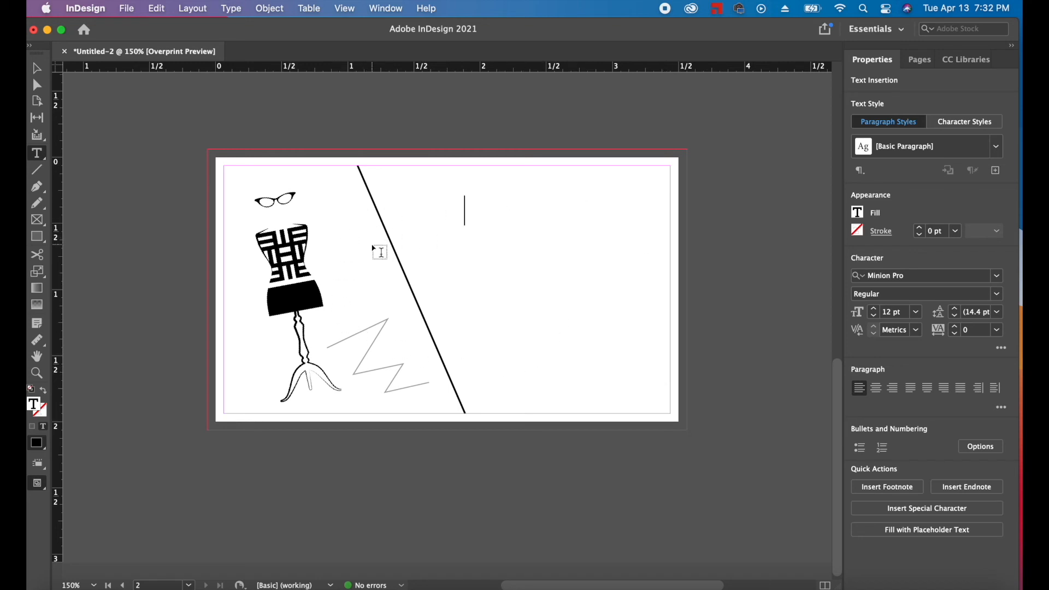
{"action": "left_click", "coordinate": [348, 9]}
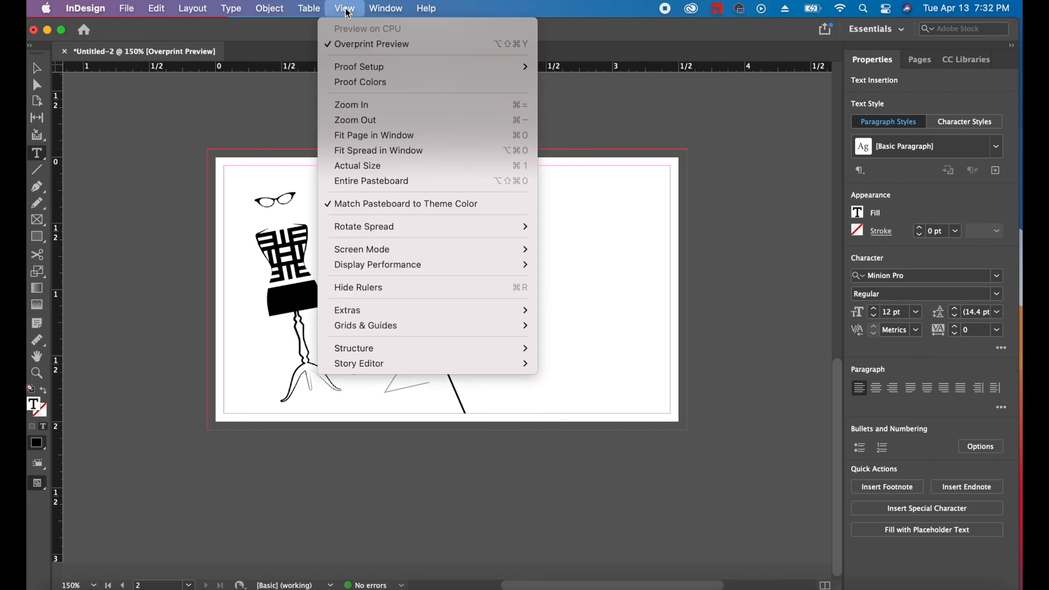
{"action": "left_click", "coordinate": [352, 49]}
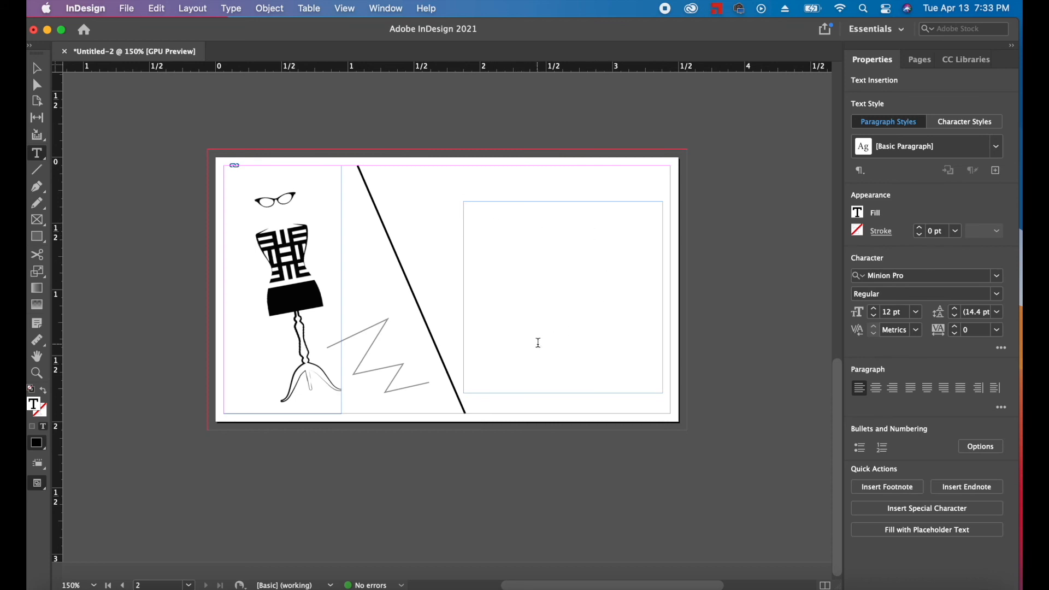
Enter the contact labels "Address:", "Phone:" and "Email:" on separate lines in the new text frame.
{"action": "type", "text": "Address:"}
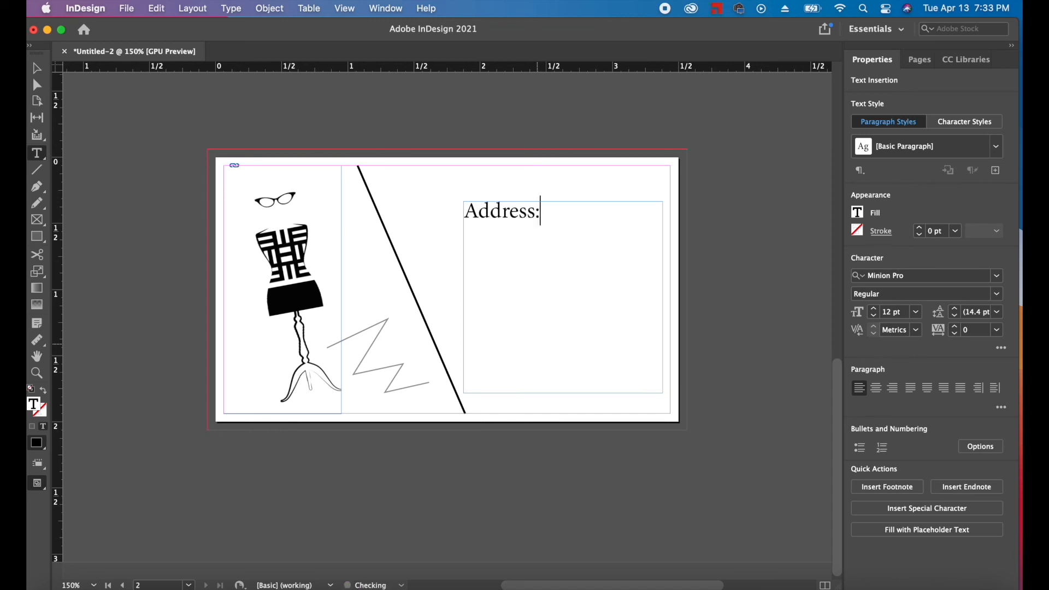
{"action": "key", "text": "Return"}
{"action": "type", "text": "Phon"}
{"action": "type", "text": "e\""}
{"action": "key", "text": "BackSpace"}
{"action": "type", "text": ":"}
{"action": "key", "text": "Return"}
{"action": "type", "text": "Email: "}
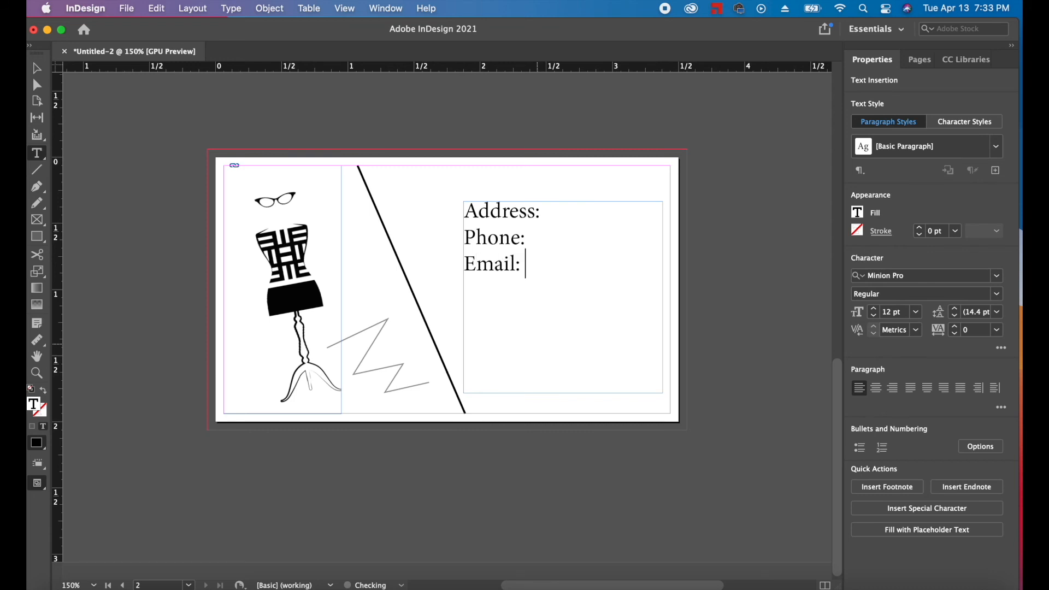
Add the labels "Website:" and "Social Media:" on separate lines below the email label.
{"action": "type", "text": "w"}
{"action": "key", "text": "BackSpace"}
{"action": "key", "text": "BackSpace"}
{"action": "key", "text": "Return"}
{"action": "type", "text": "Website:"}
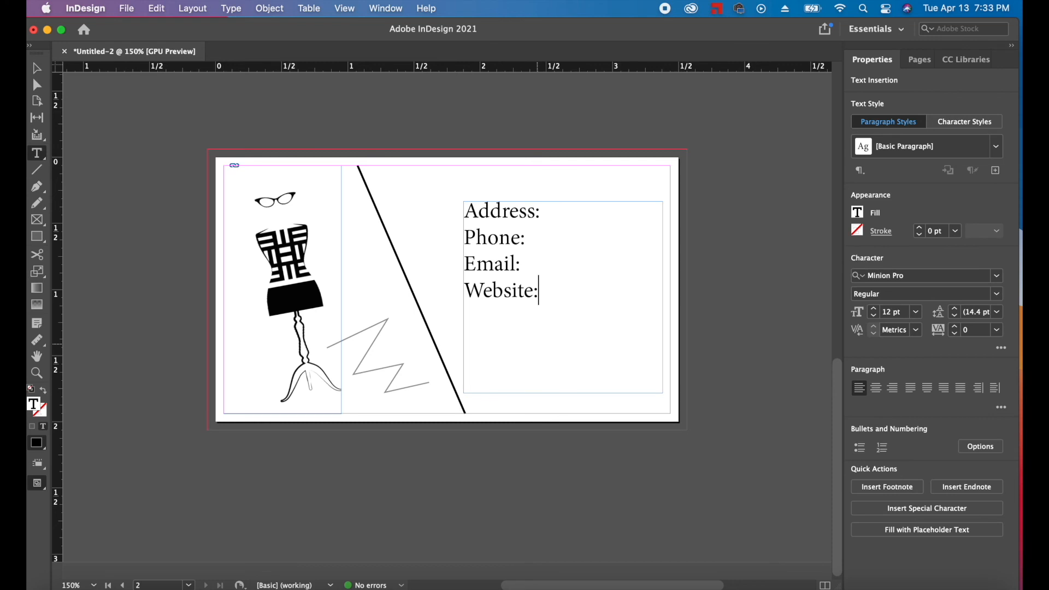
{"action": "key", "text": "Return"}
{"action": "type", "text": "k"}
{"action": "key", "text": "BackSpace"}
{"action": "type", "text": "Social "}
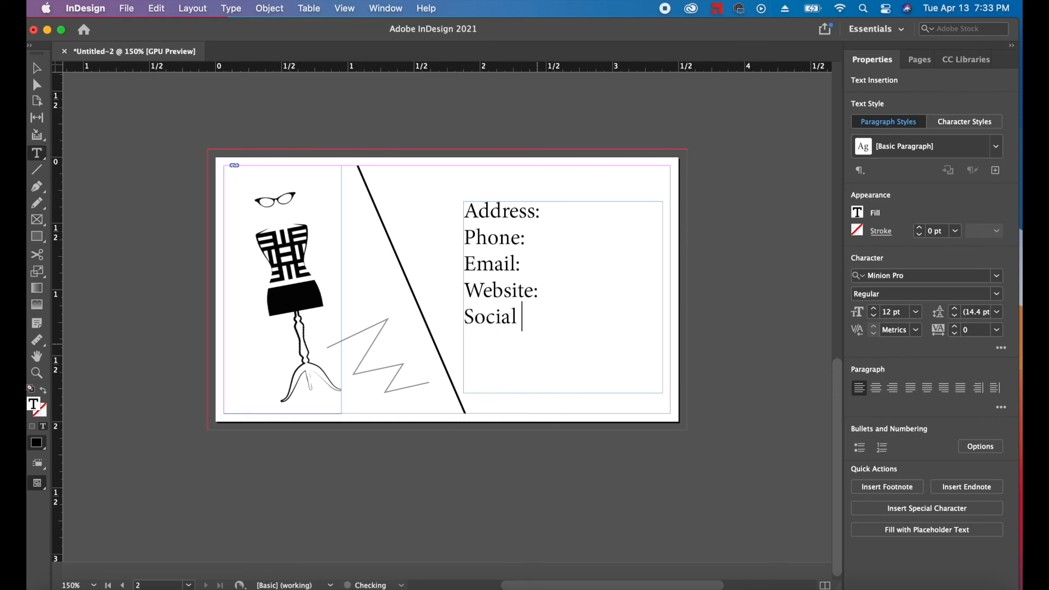
{"action": "type", "text": "Medi"}
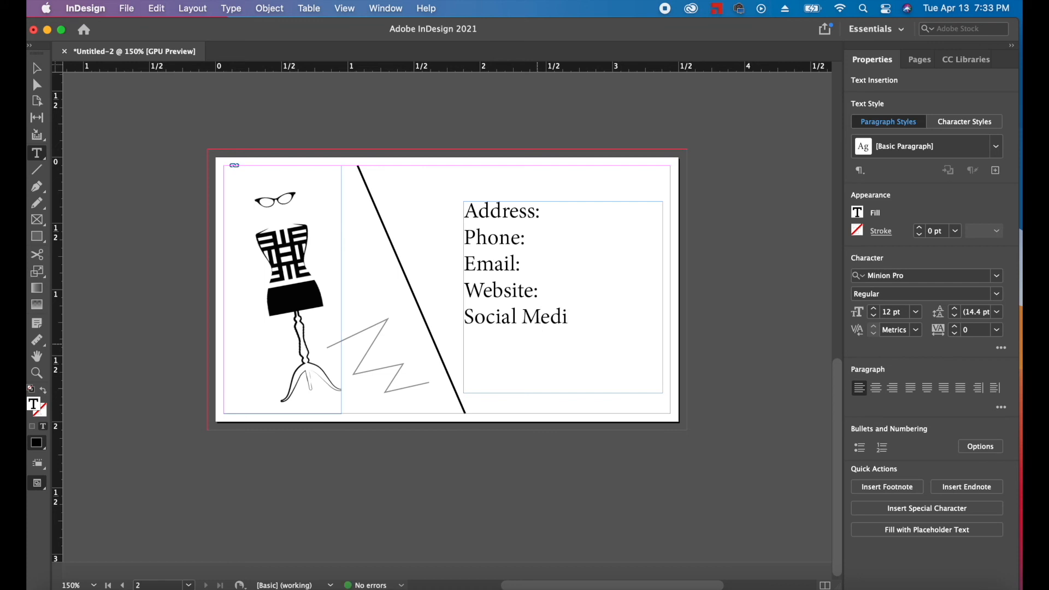
{"action": "type", "text": "a:"}
Set all five contact labels to 10 pt and centre-align them.
{"action": "left_click_drag", "start_coordinate": [600, 324], "coordinate": [441, 217]}
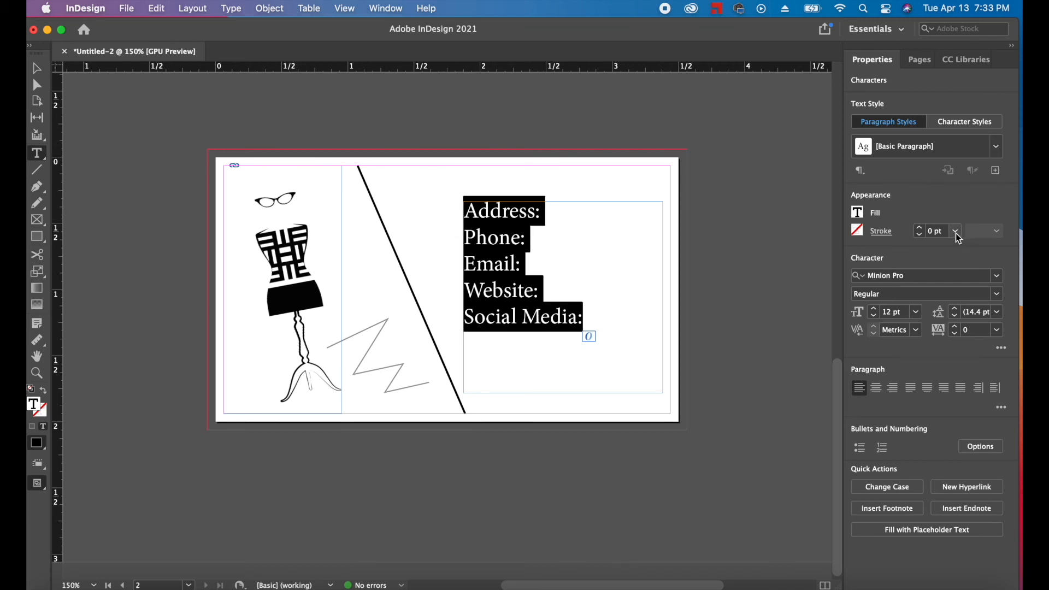
{"action": "left_click", "coordinate": [916, 312]}
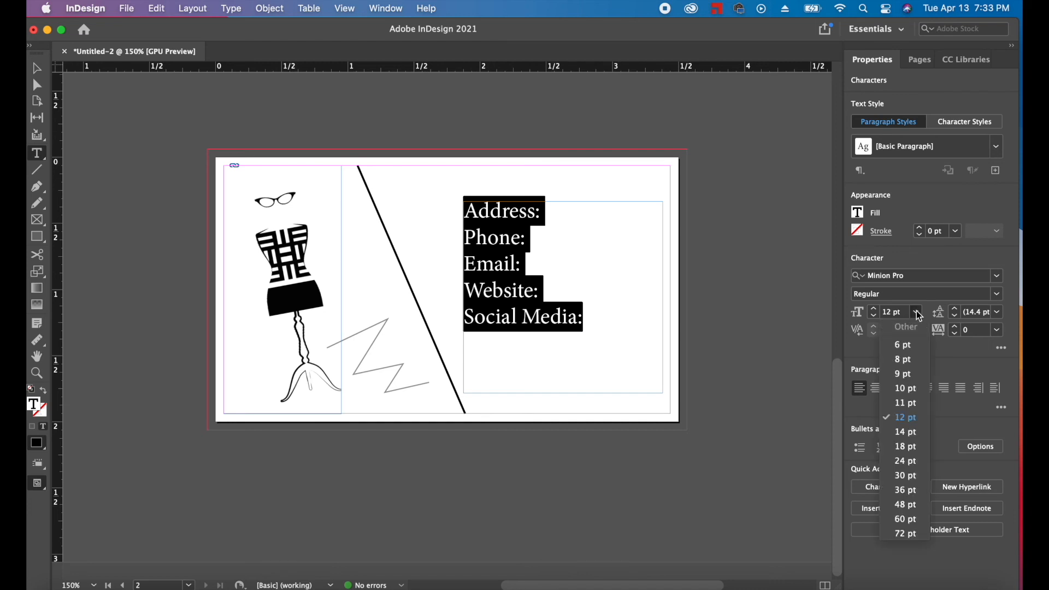
{"action": "left_click", "coordinate": [904, 390]}
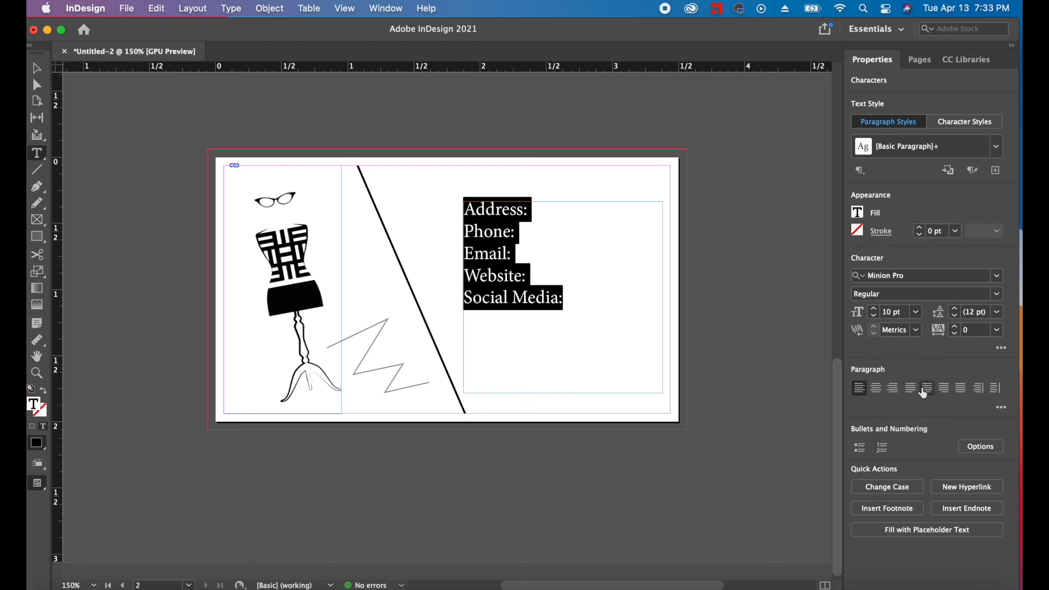
{"action": "key", "text": "super+shift+c"}
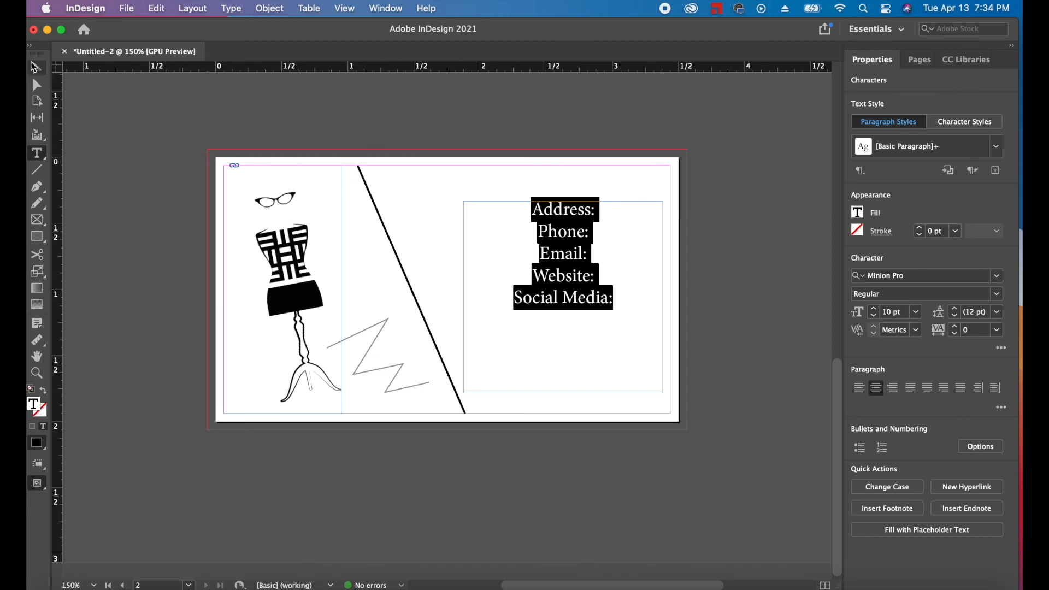
Move the contact text frame slightly left and down to X 1.75 in, and turn on Overprint Preview.
{"action": "left_click", "coordinate": [36, 86]}
{"action": "left_click_drag", "start_coordinate": [559, 218], "coordinate": [546, 235]}
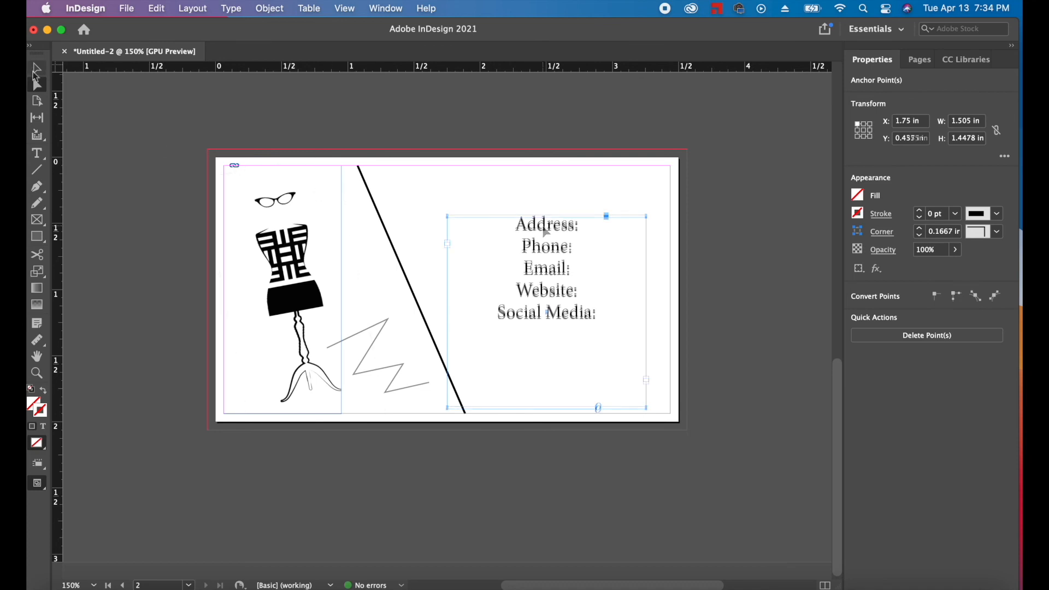
{"action": "left_click", "coordinate": [128, 112]}
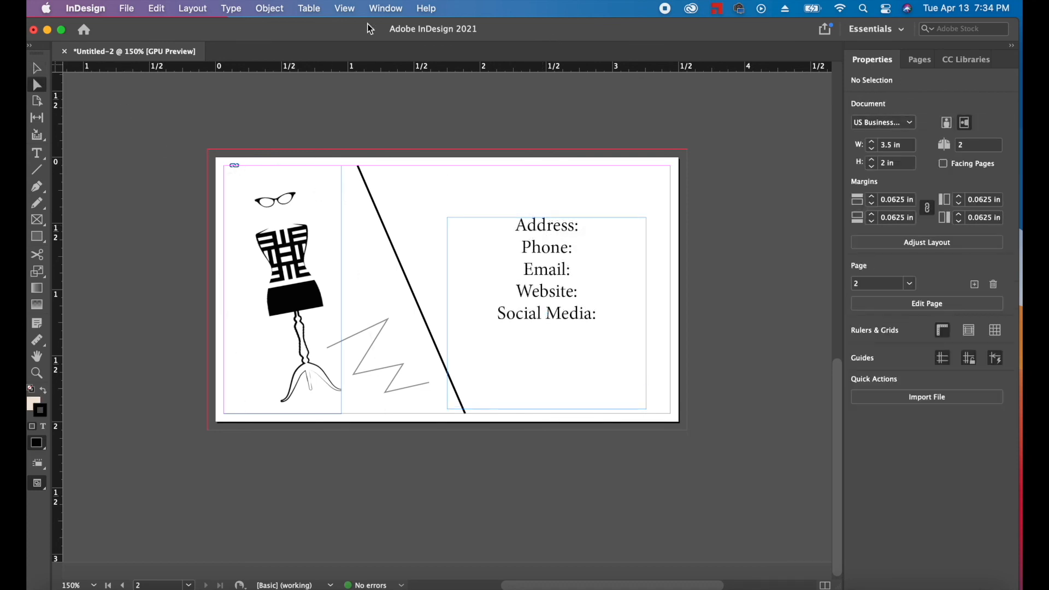
{"action": "left_click", "coordinate": [345, 11]}
{"action": "left_click", "coordinate": [356, 45]}
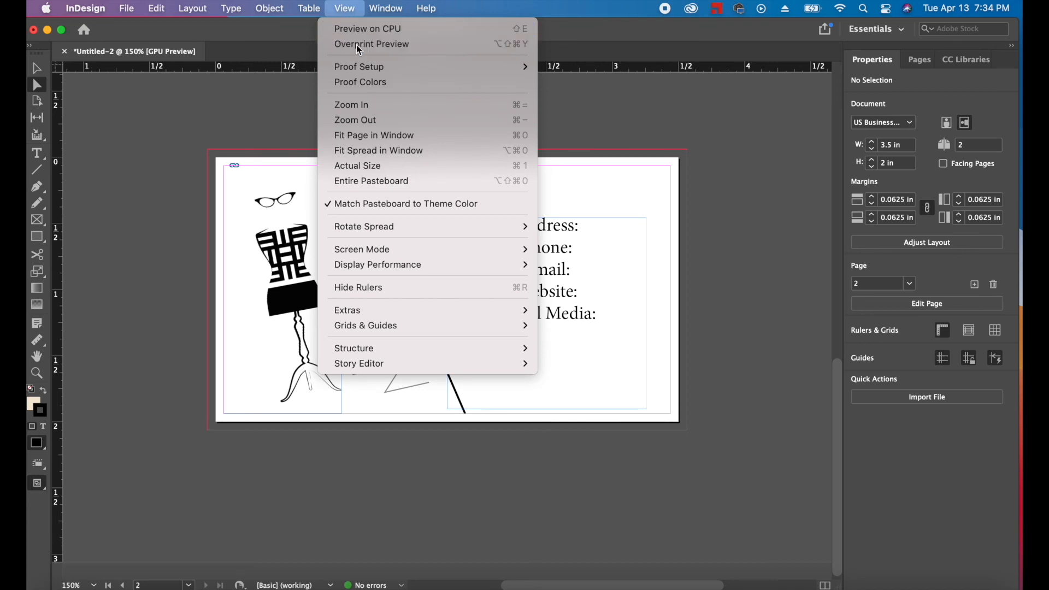
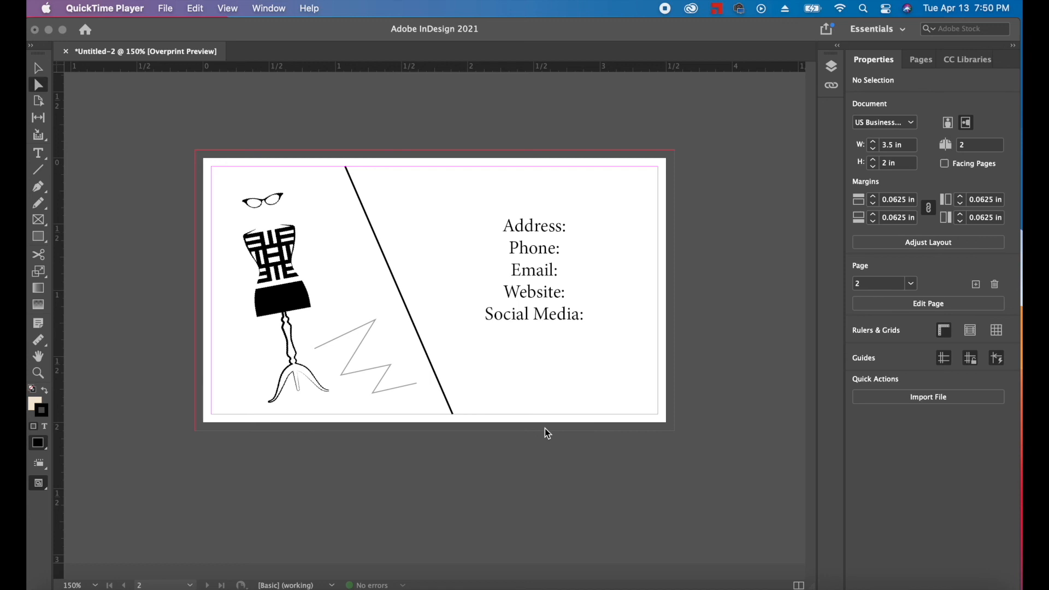
Save the document to the Desktop as an InDesign 2021 document, named with the designer's surname followed by "_in_Assignment09".
{"action": "left_click", "coordinate": [137, 101]}
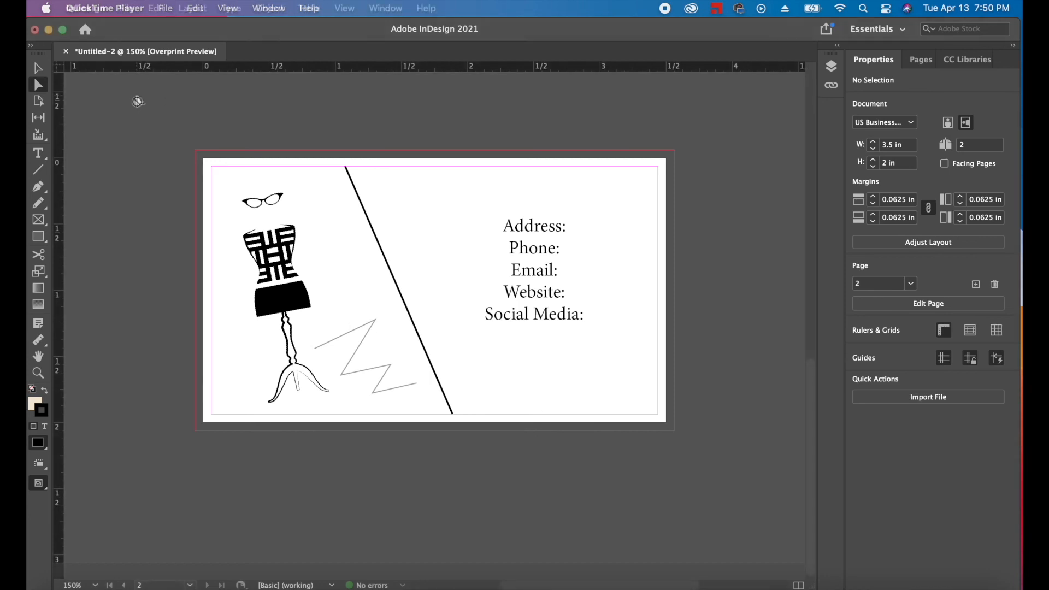
{"action": "left_click", "coordinate": [126, 8]}
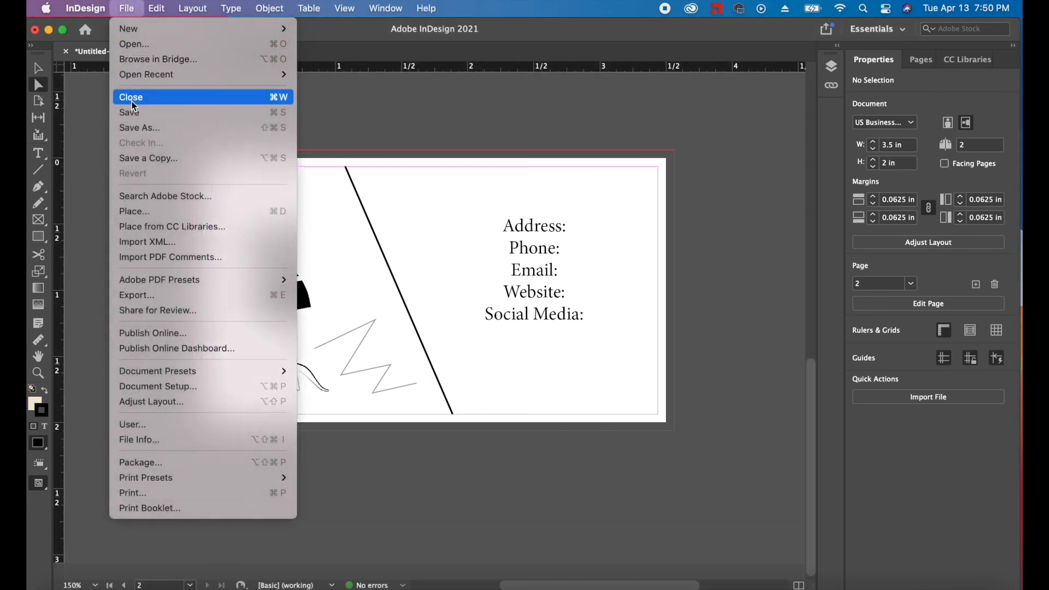
{"action": "left_click", "coordinate": [140, 128]}
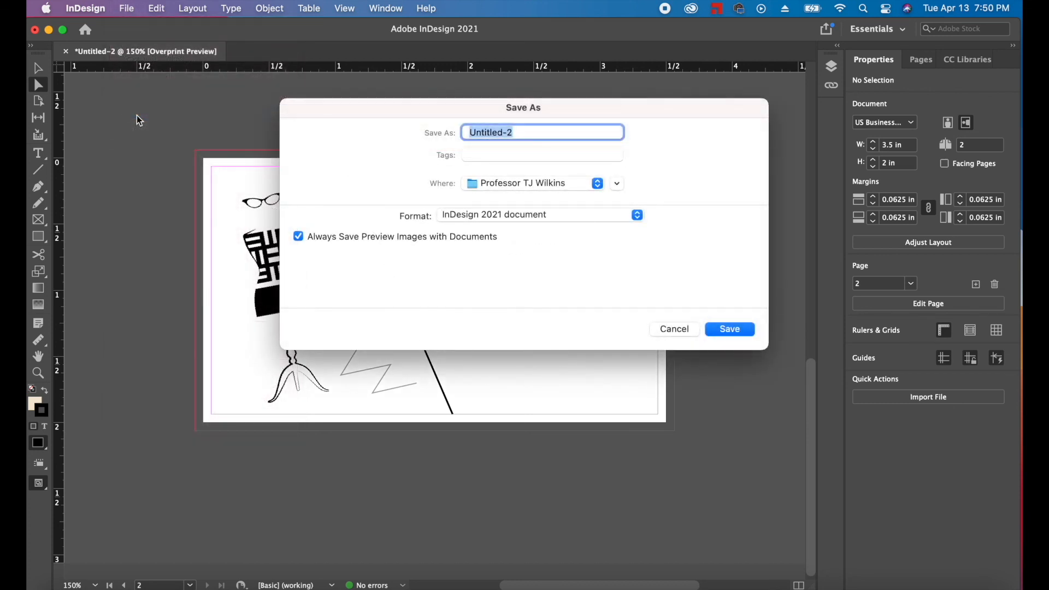
{"action": "left_click", "coordinate": [617, 185]}
{"action": "left_click", "coordinate": [284, 210]}
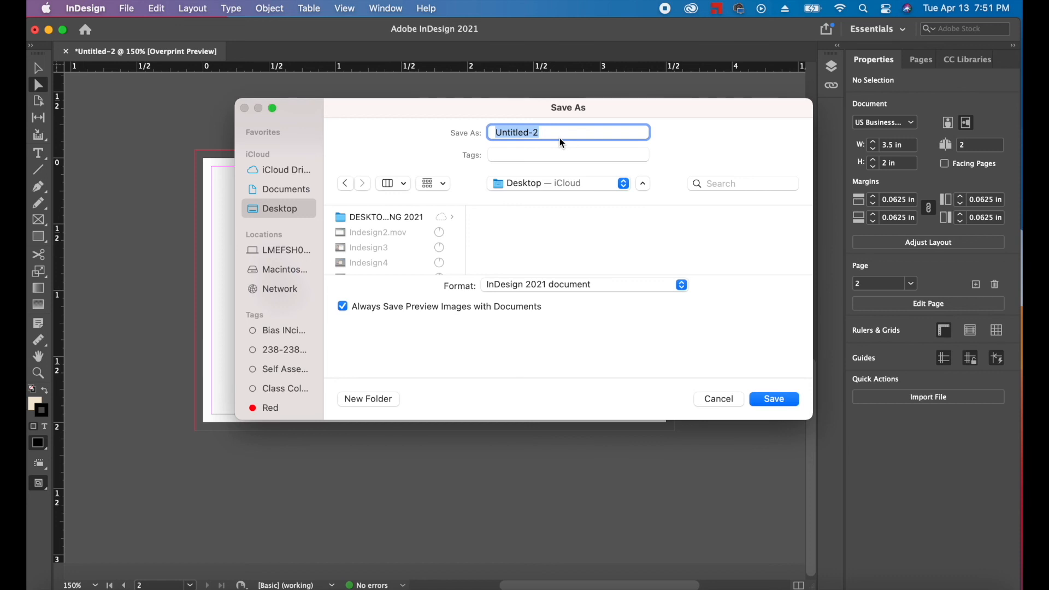
{"action": "type", "text": "Wilkins_in"}
{"action": "type", "text": "_Assignment"}
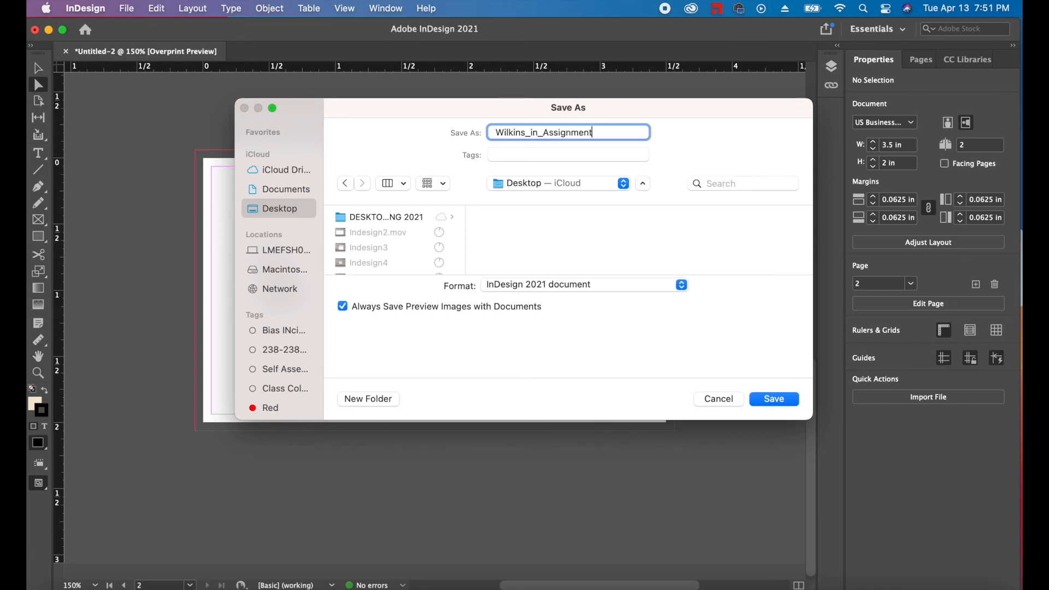
{"action": "type", "text": "09"}
{"action": "left_click", "coordinate": [683, 286]}
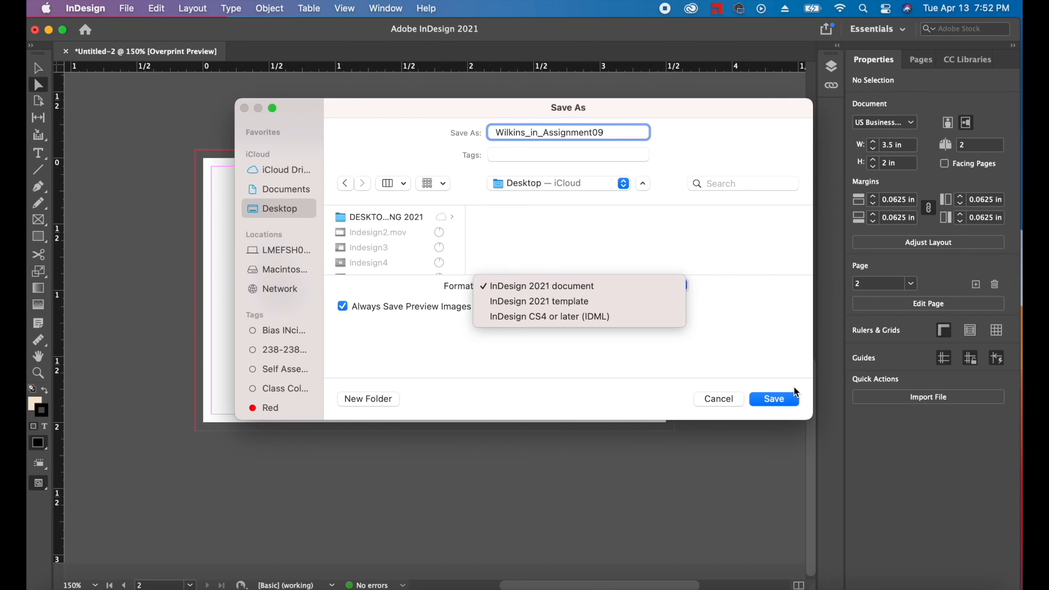
{"action": "left_click", "coordinate": [782, 403]}
{"action": "left_click", "coordinate": [783, 404]}
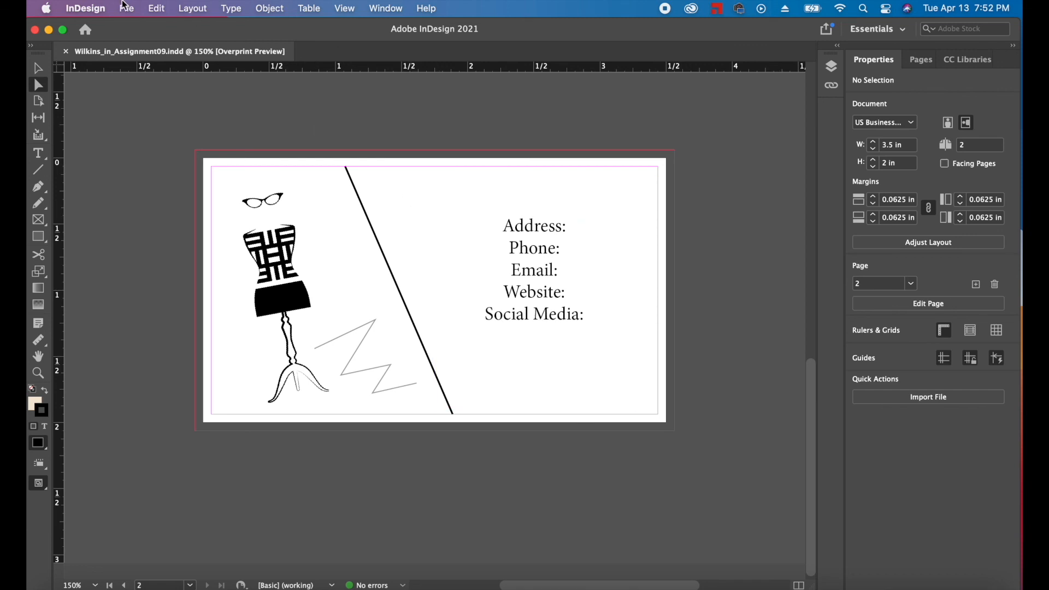
Package the document to the Desktop with fonts, linked graphics, an IDML file and a [High Quality Print] PDF.
{"action": "left_click", "coordinate": [126, 9]}
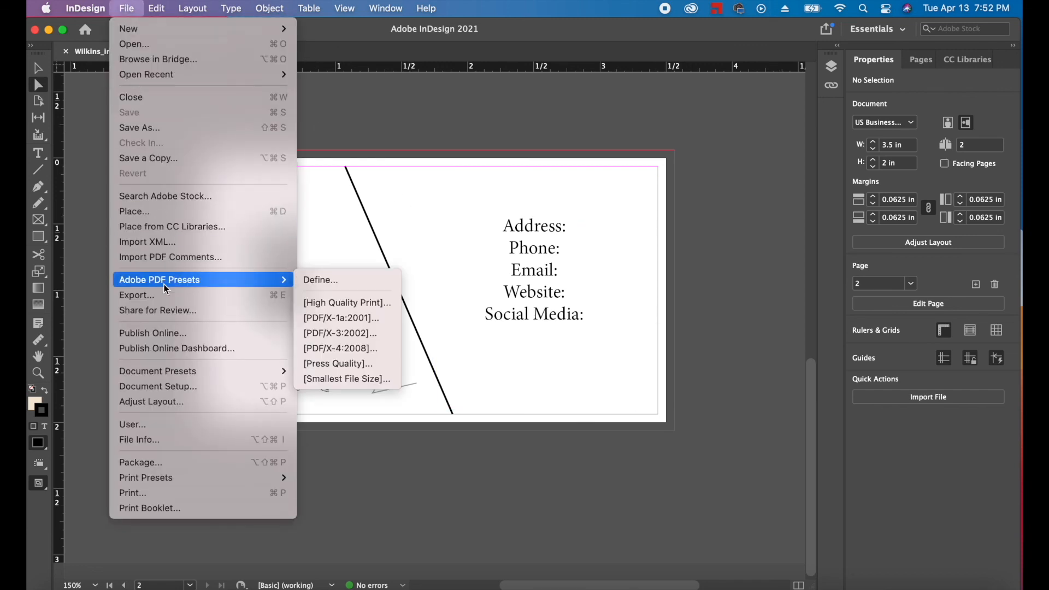
{"action": "left_click", "coordinate": [158, 473]}
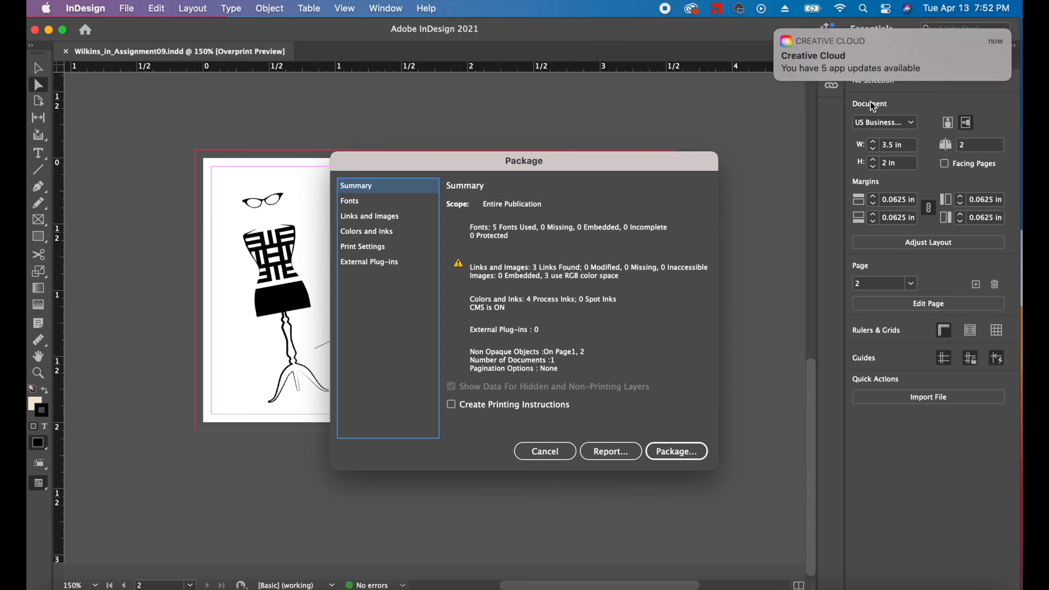
{"action": "mouse_move", "coordinate": [828, 47]}
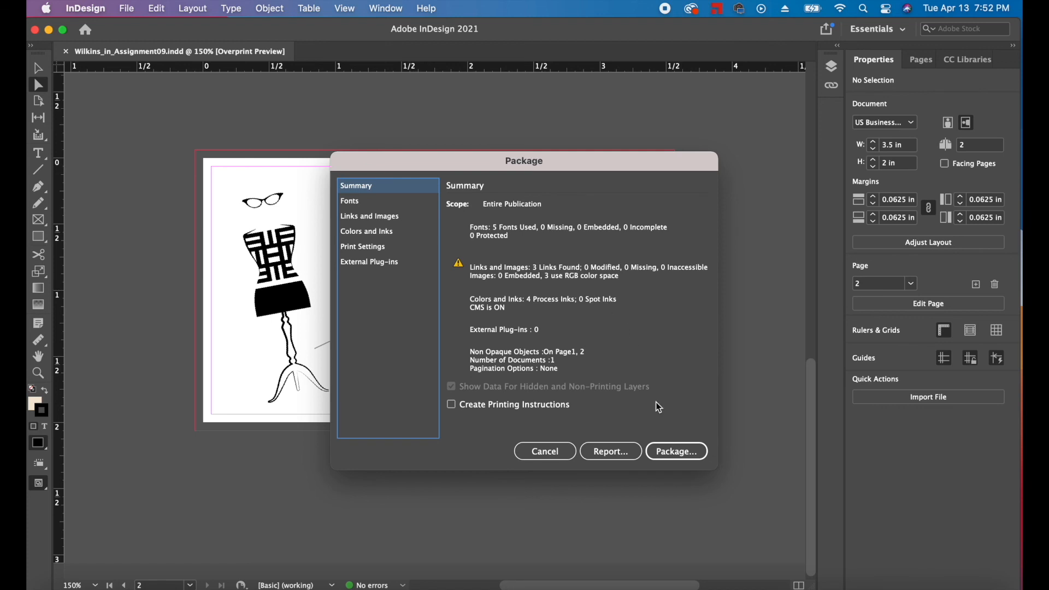
{"action": "left_click", "coordinate": [669, 453]}
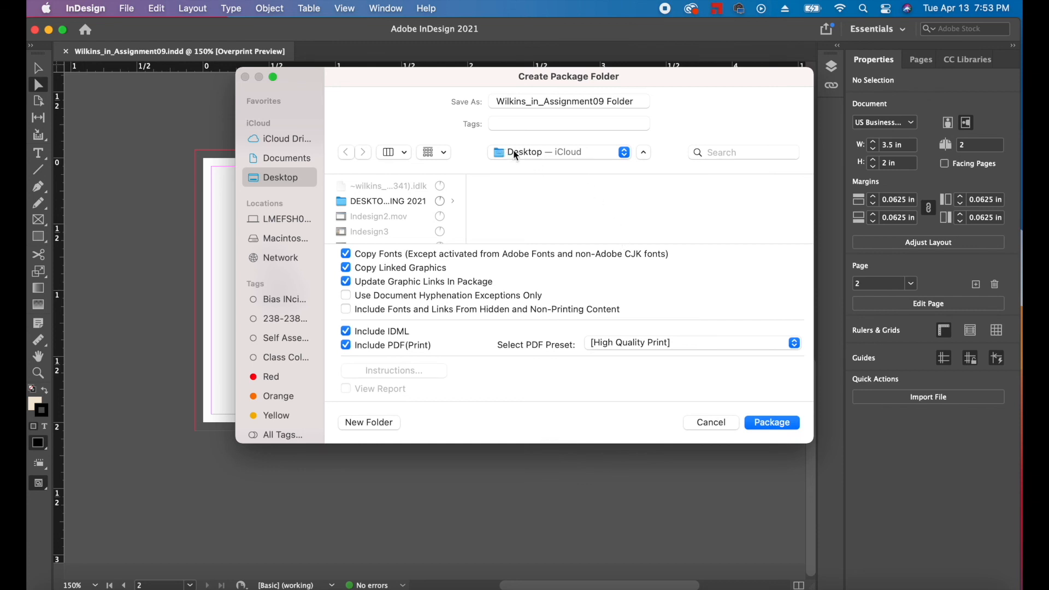
{"action": "left_click", "coordinate": [775, 424]}
{"action": "left_click", "coordinate": [673, 376]}
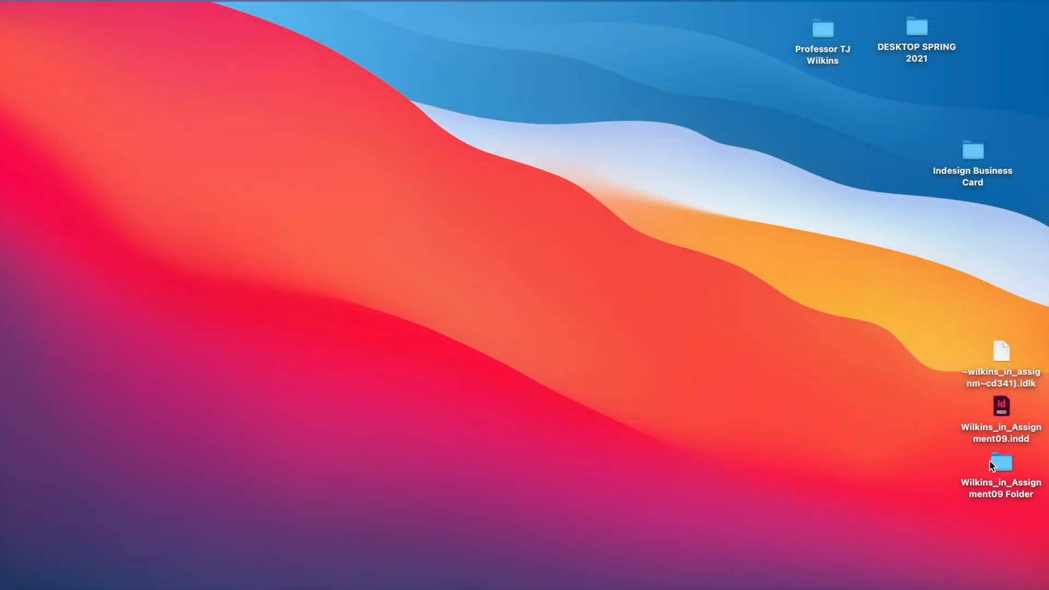
Open the package folder from the desktop and examine both pages of its business card PDF in Acrobat.
{"action": "left_click_drag", "start_coordinate": [1008, 462], "coordinate": [512, 281]}
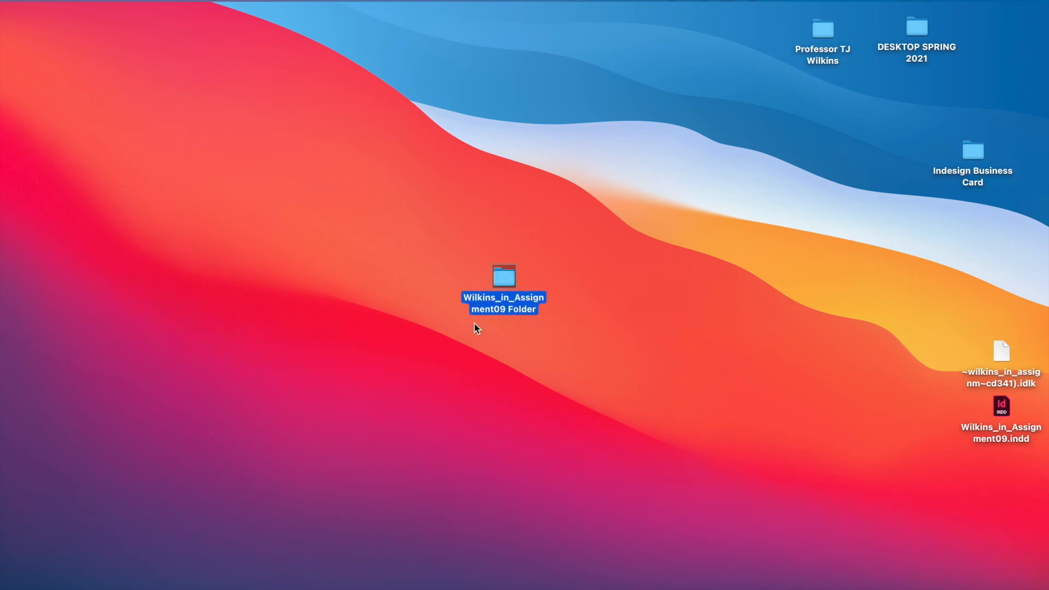
{"action": "double_click", "coordinate": [503, 279]}
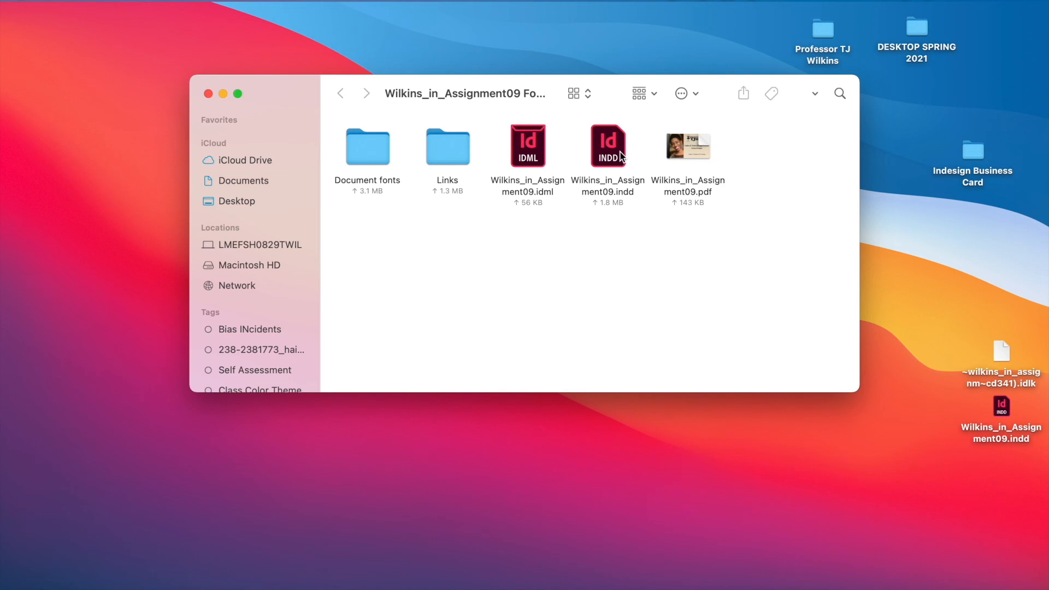
{"action": "mouse_move", "coordinate": [694, 158]}
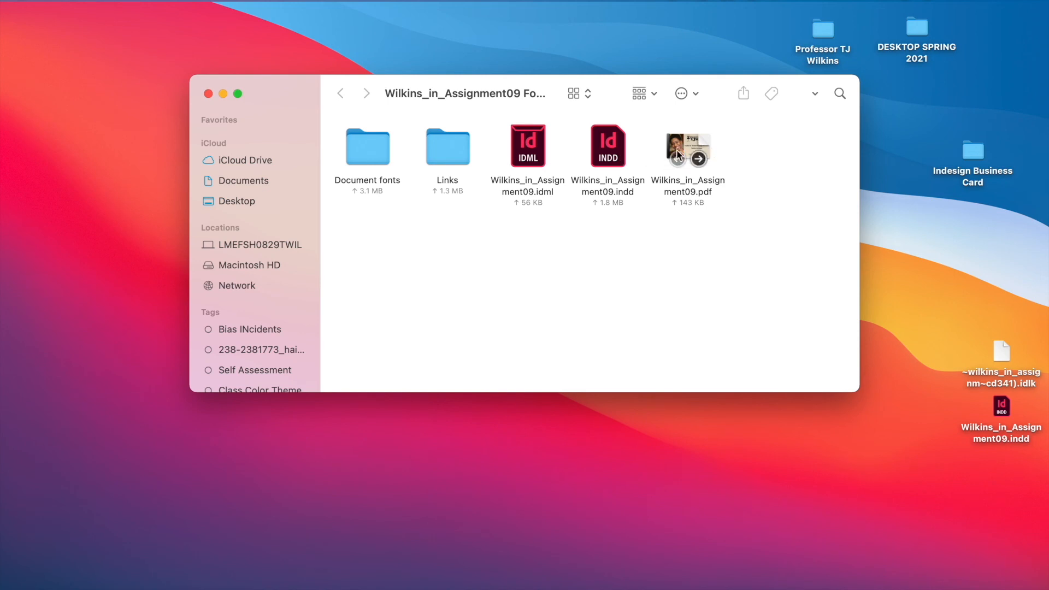
{"action": "double_click", "coordinate": [688, 147]}
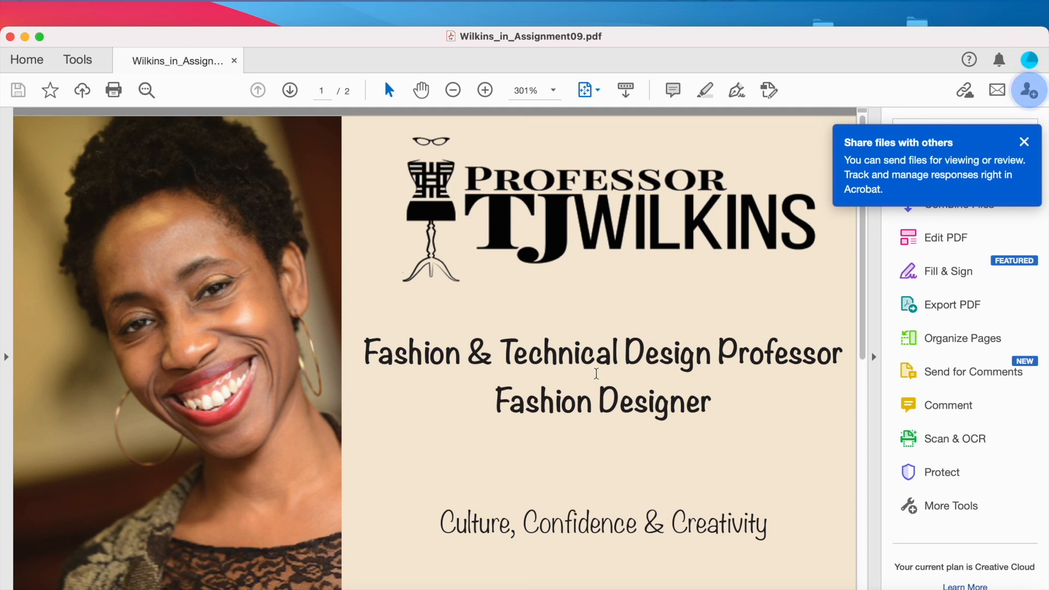
{"action": "left_click_drag", "start_coordinate": [864, 339], "coordinate": [871, 553]}
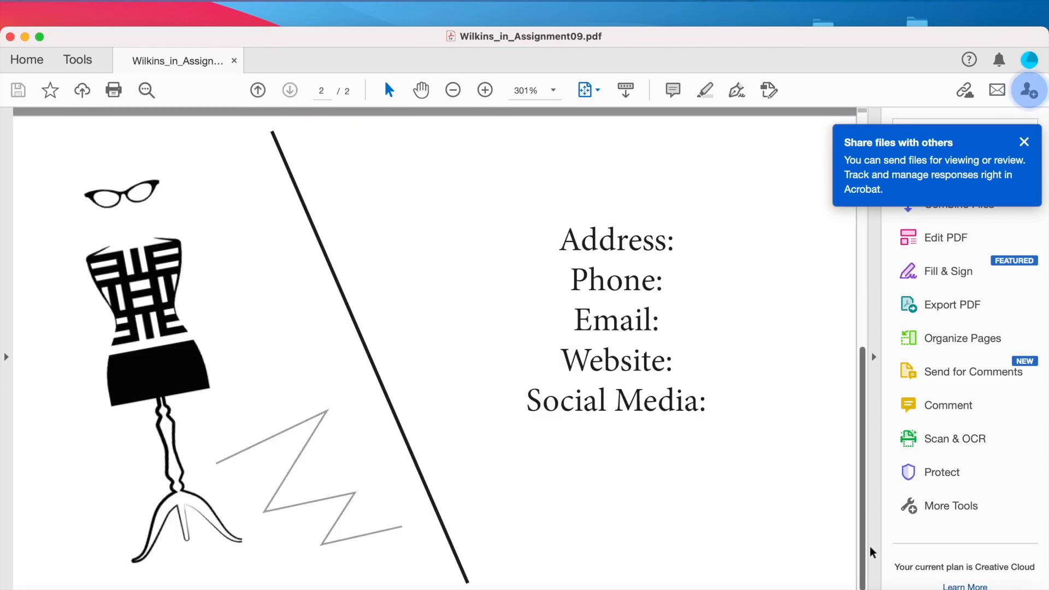